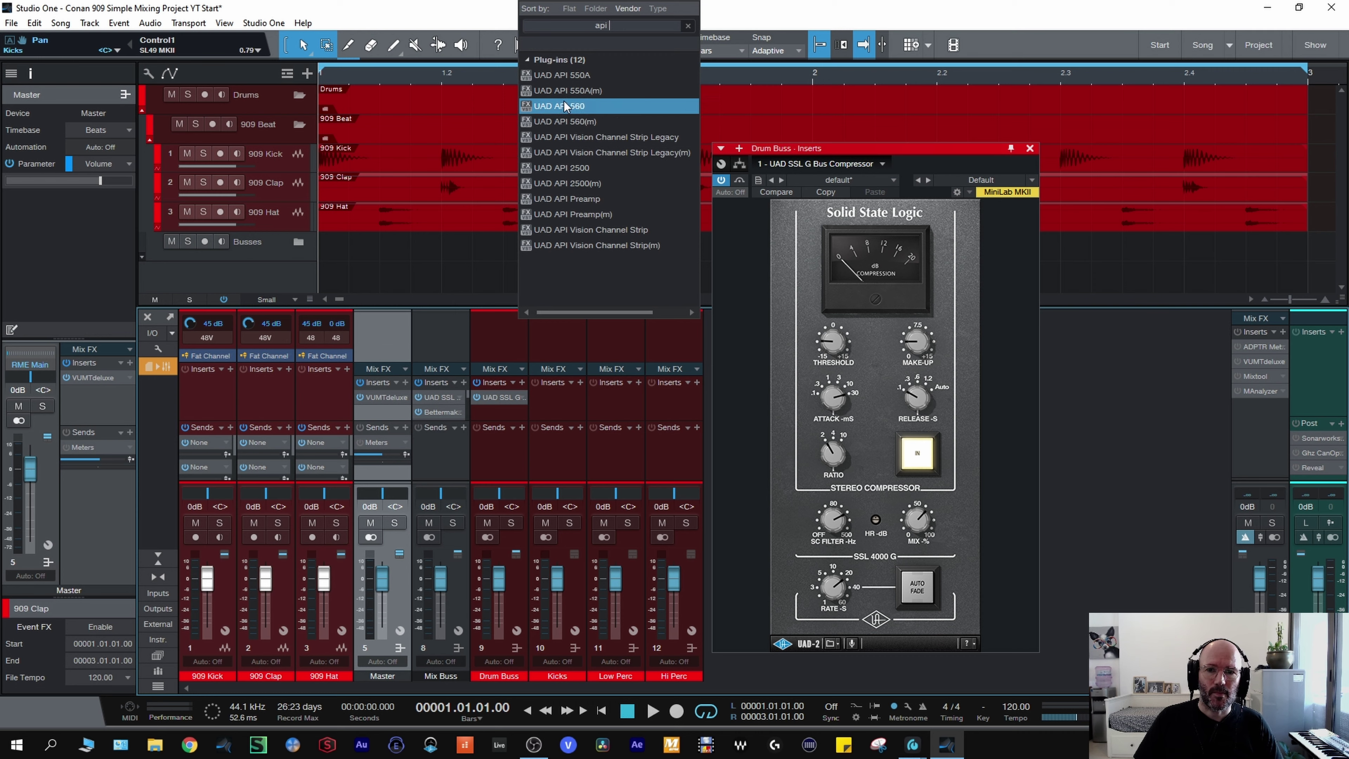
# - Insert the UAD API 560 after the compressor on the Drum Buss and load the custom Drum Buss EQ preset
pyautogui.click(577, 107)
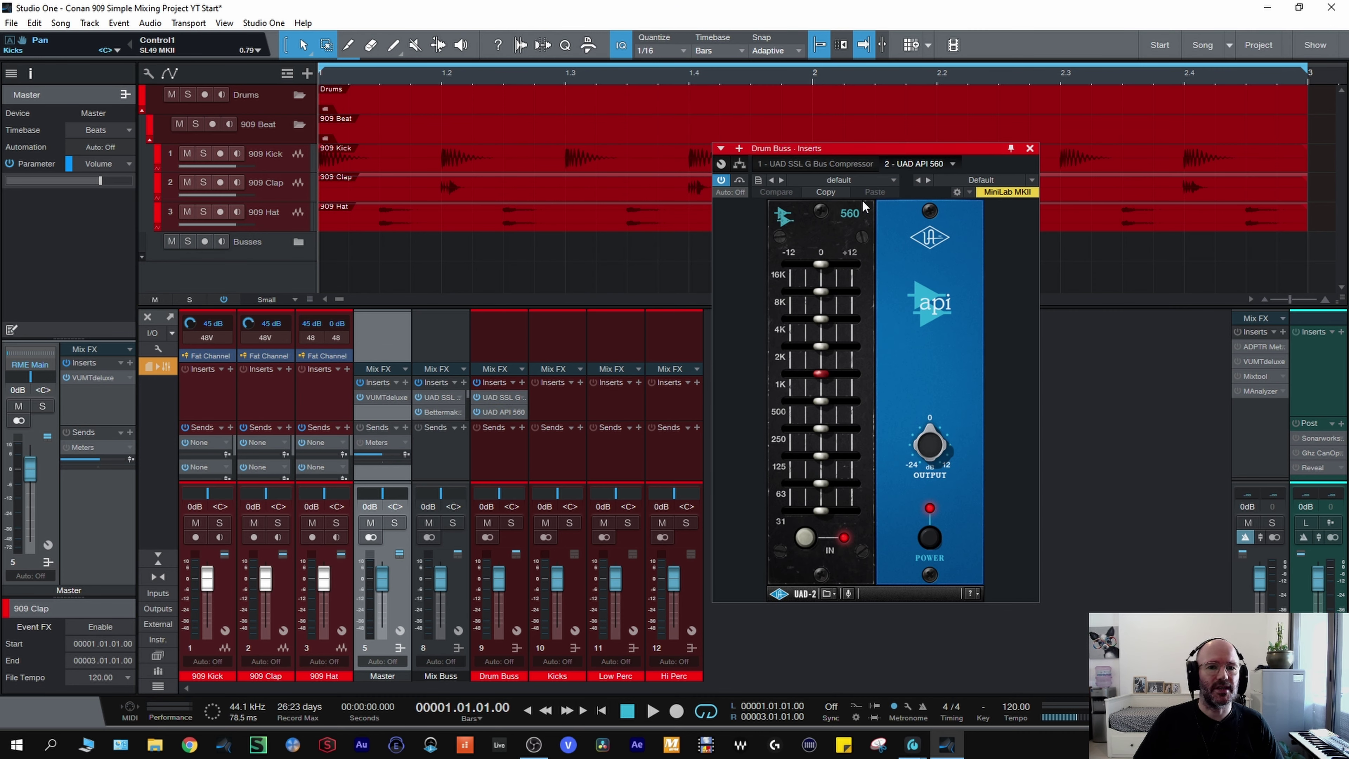
pyautogui.moveTo(860, 148); pyautogui.dragTo(876, 190)
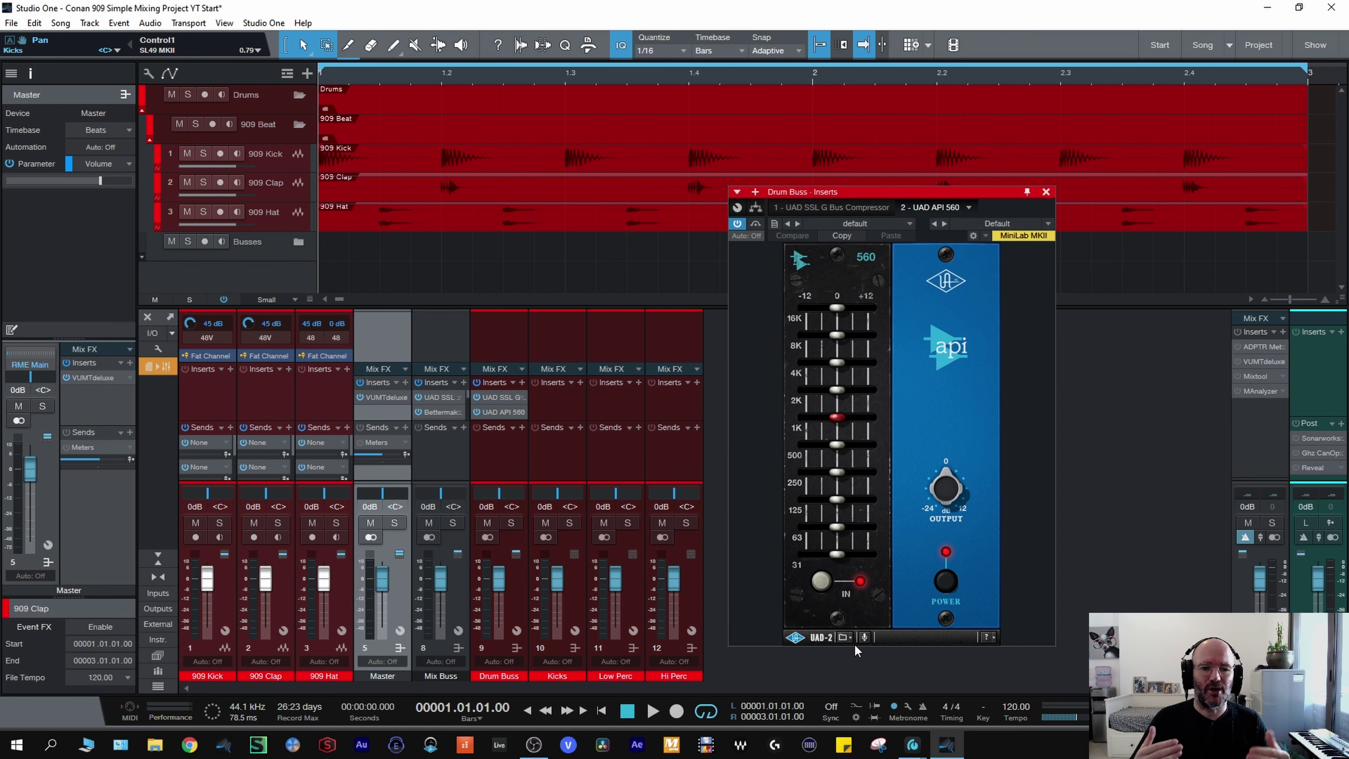
pyautogui.click(943, 223)
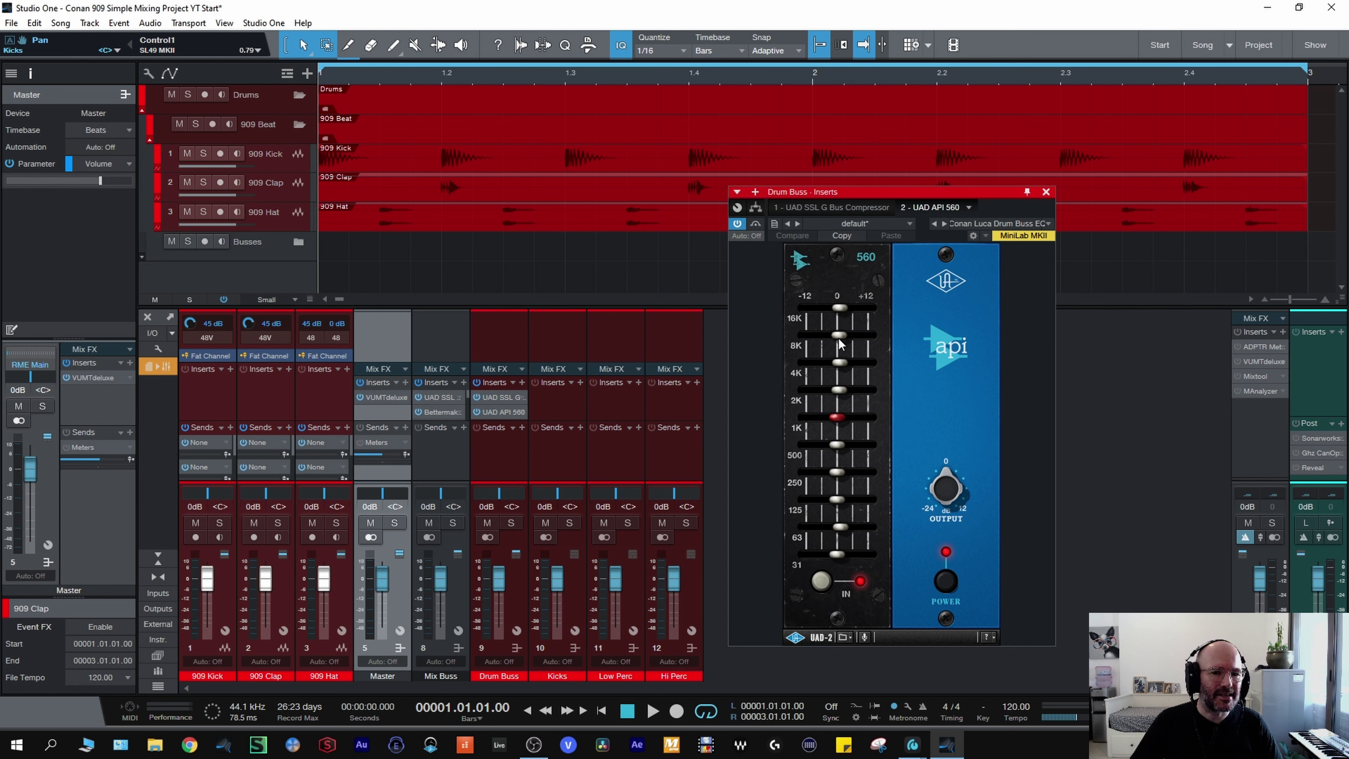
# - Compare the API 560 active and bypassed during playback, and lower its output to about -3.36 dB
pyautogui.press('space')
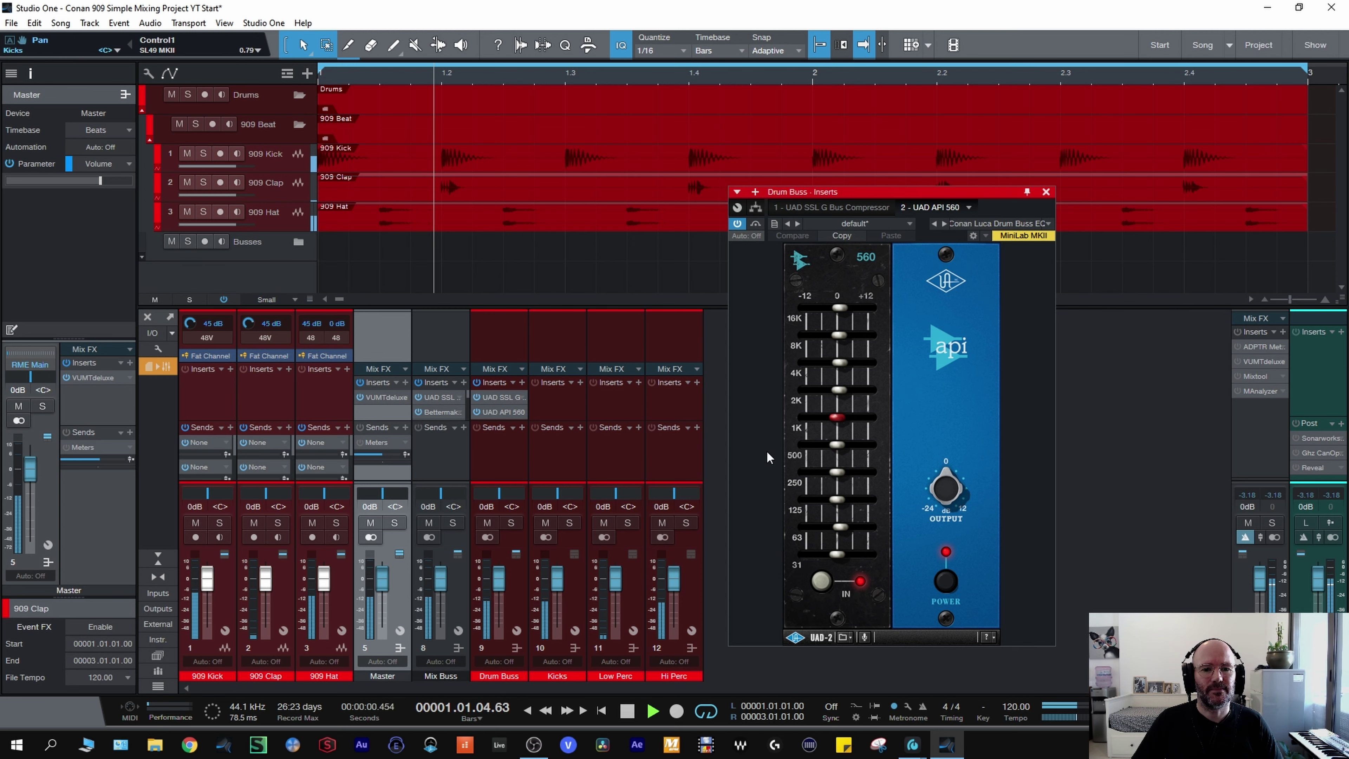
pyautogui.click(759, 225)
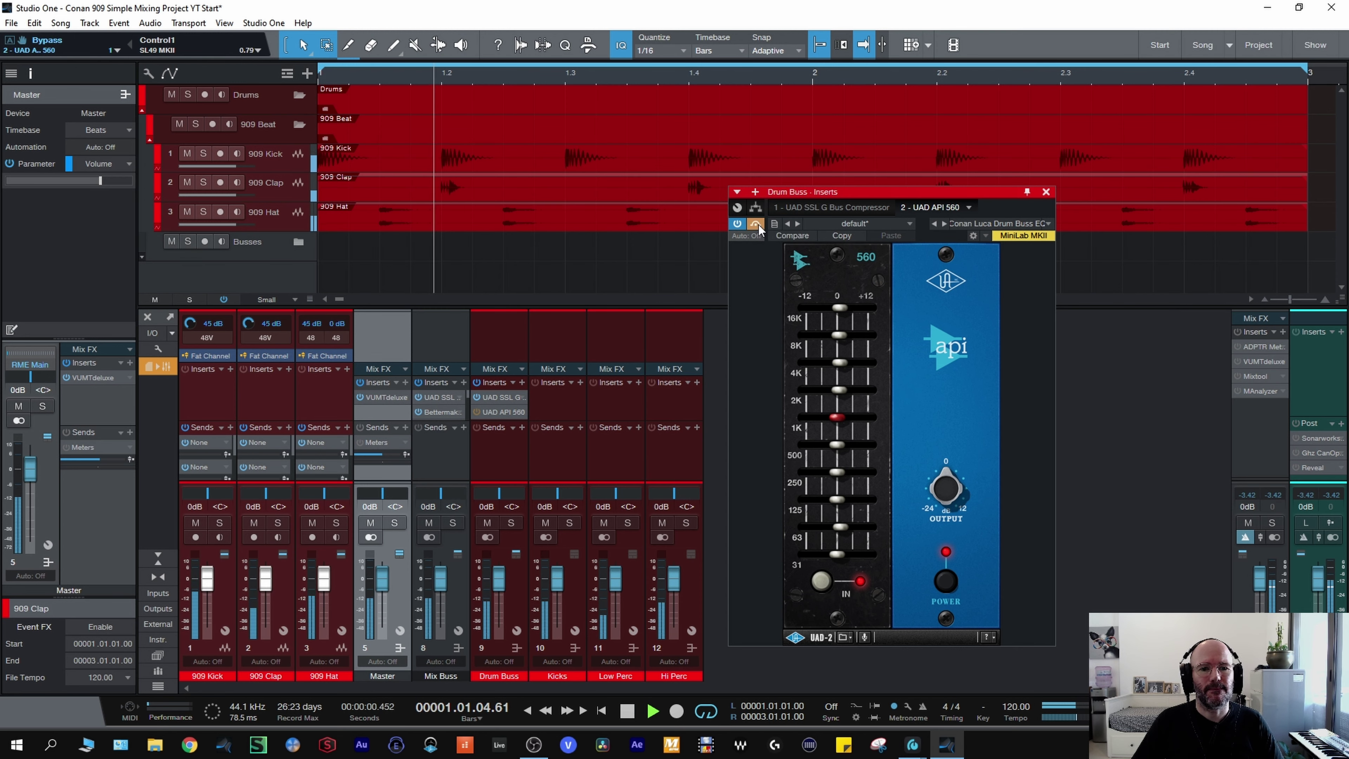
pyautogui.click(759, 225)
pyautogui.press('space')
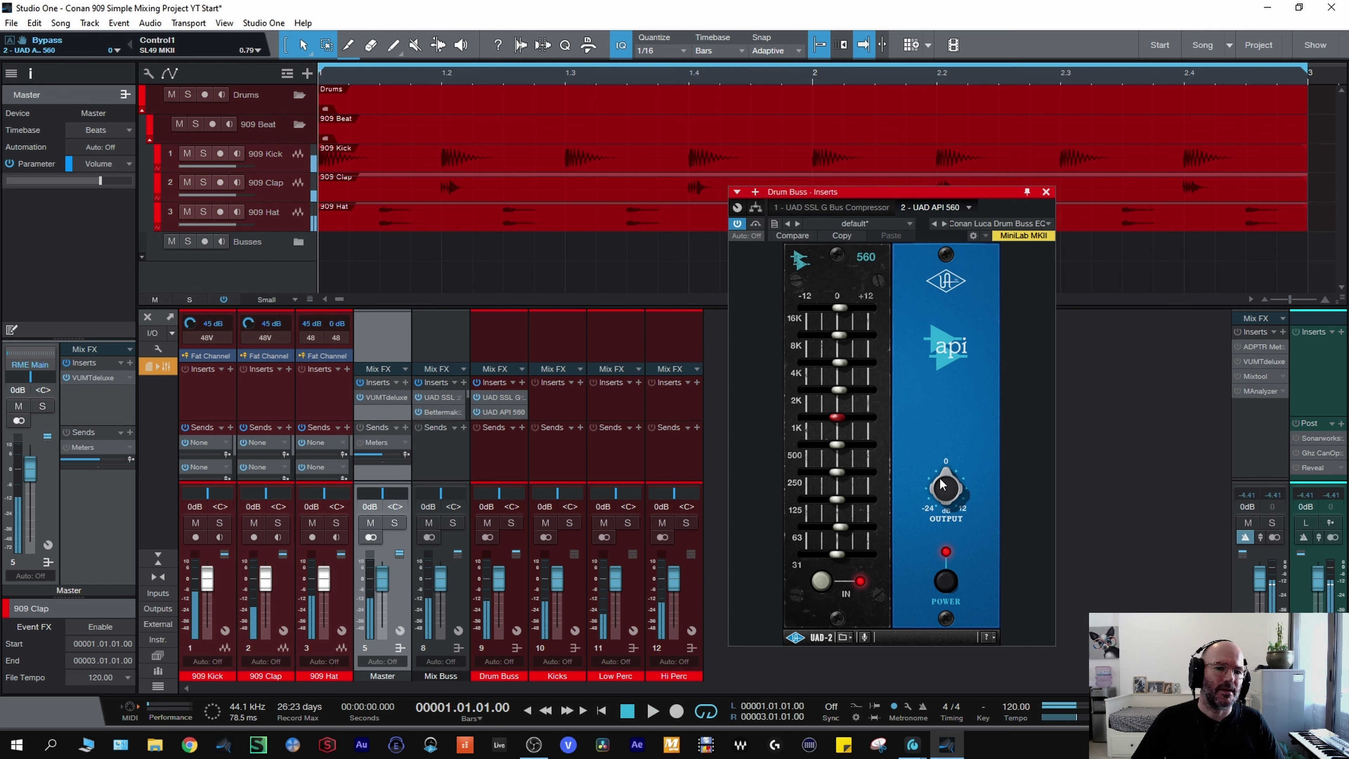
pyautogui.click(942, 485)
pyautogui.moveTo(944, 484); pyautogui.dragTo(940, 486)
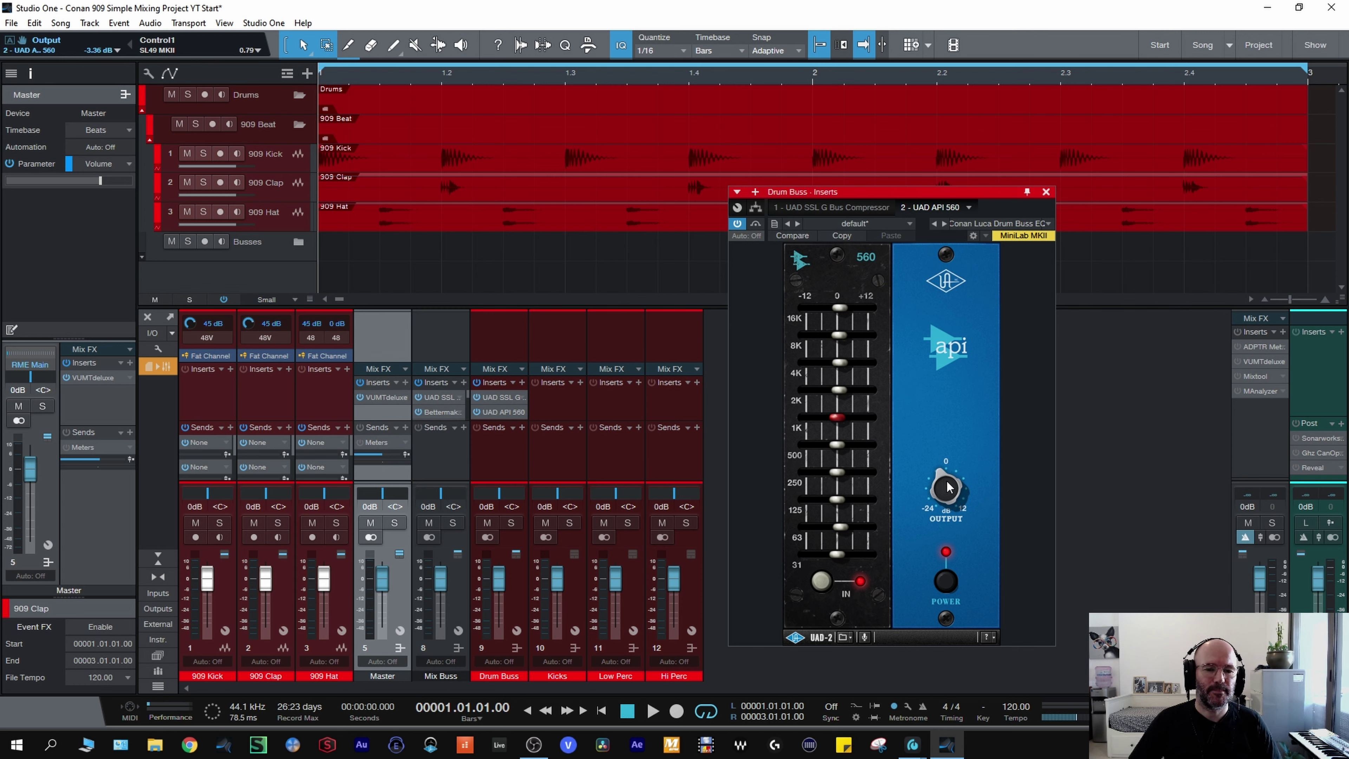
# - Play the loop and repeatedly compare the level-matched API 560 with its bypassed signal, leaving the EQ active and closing its window
pyautogui.press('space')
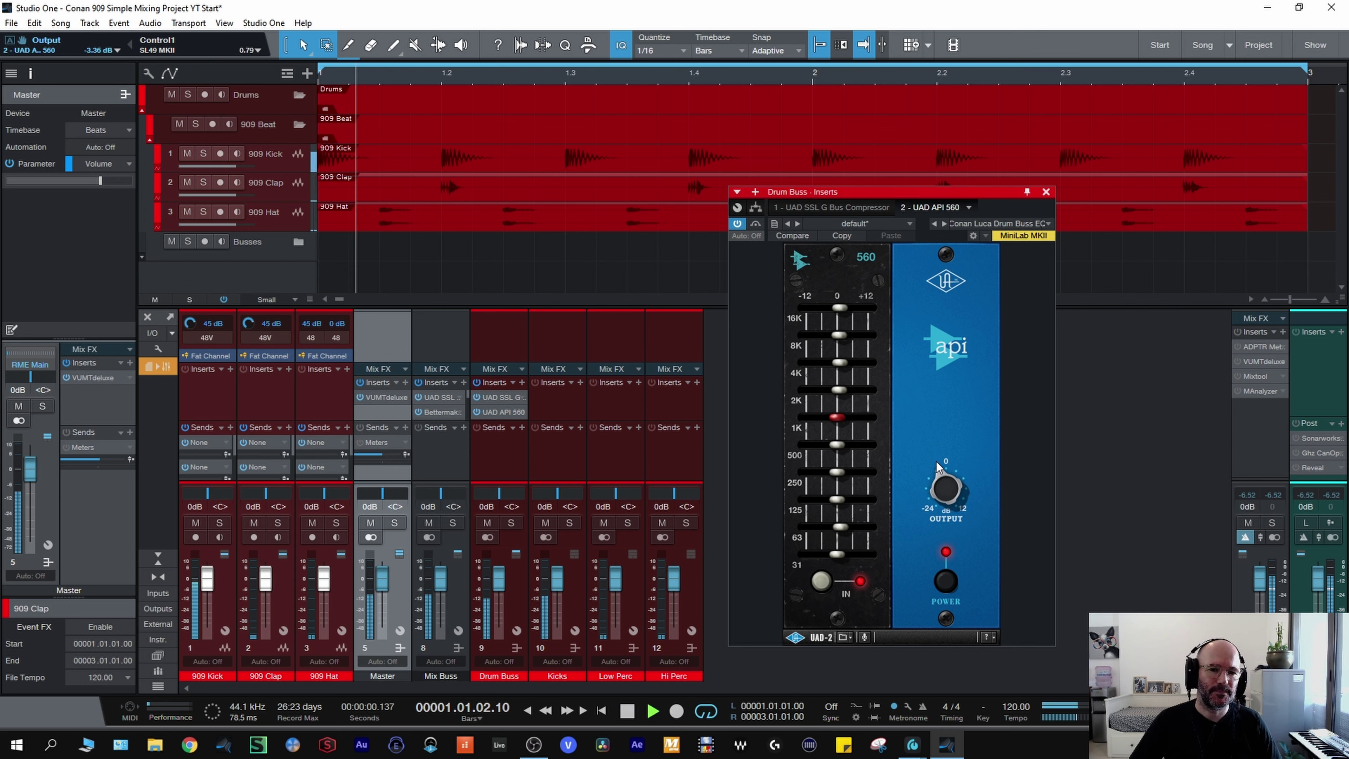
pyautogui.click(756, 224)
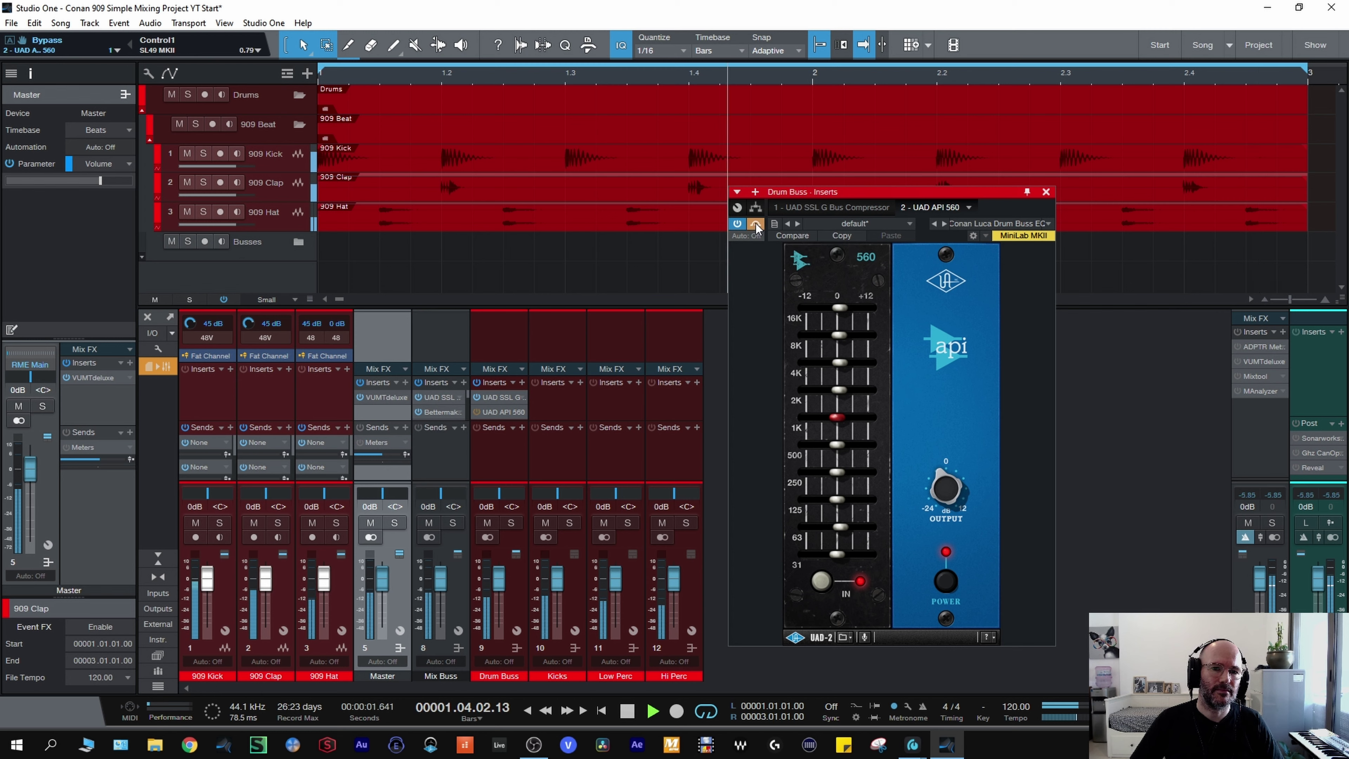
pyautogui.click(756, 224)
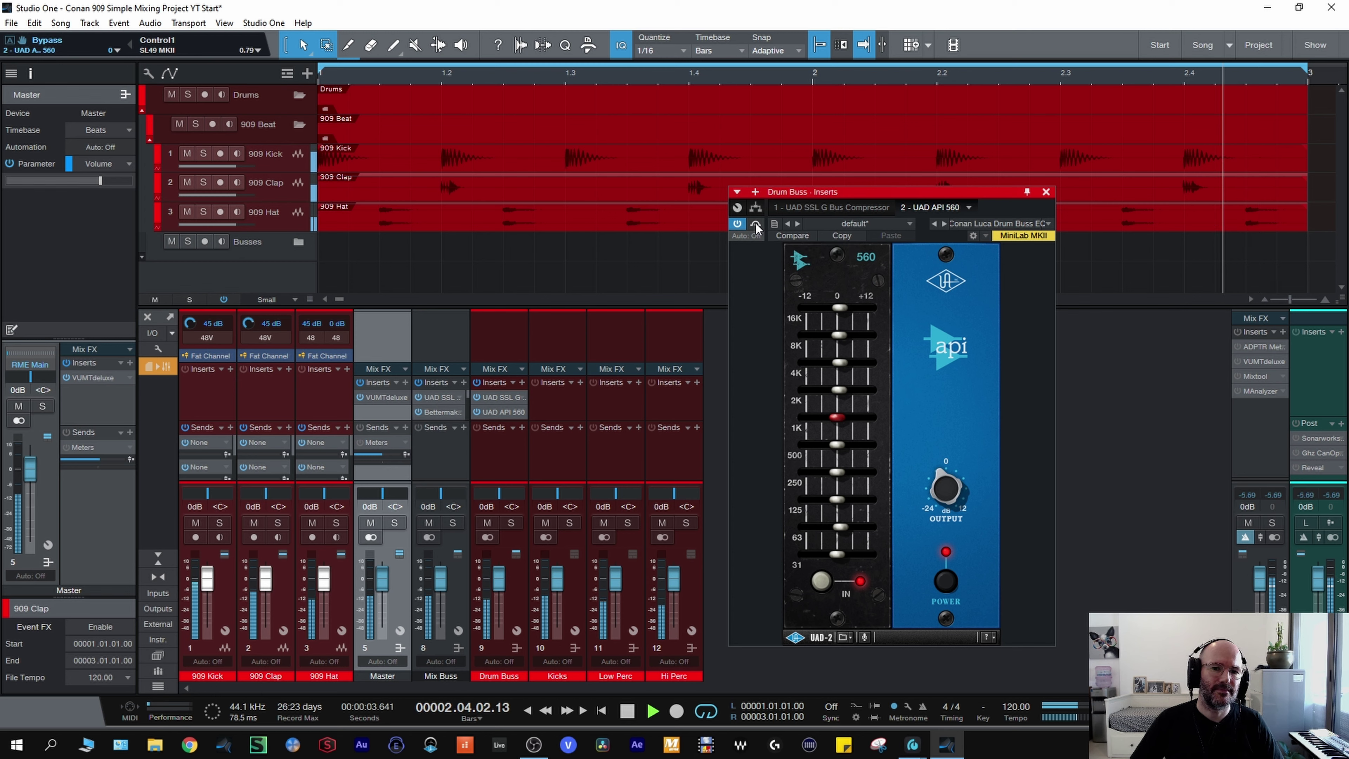
pyautogui.click(756, 224)
pyautogui.click(756, 224)
pyautogui.click(756, 223)
pyautogui.press('space')
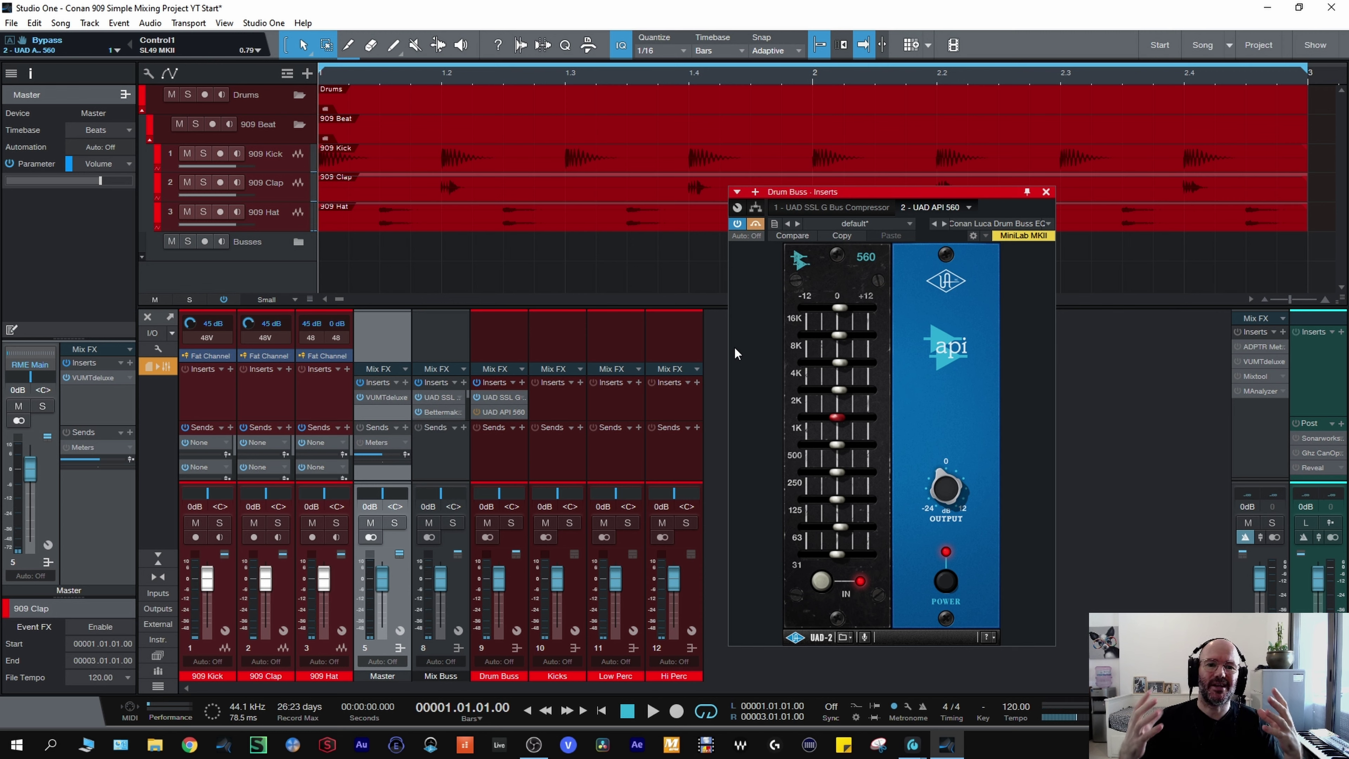
pyautogui.press('space')
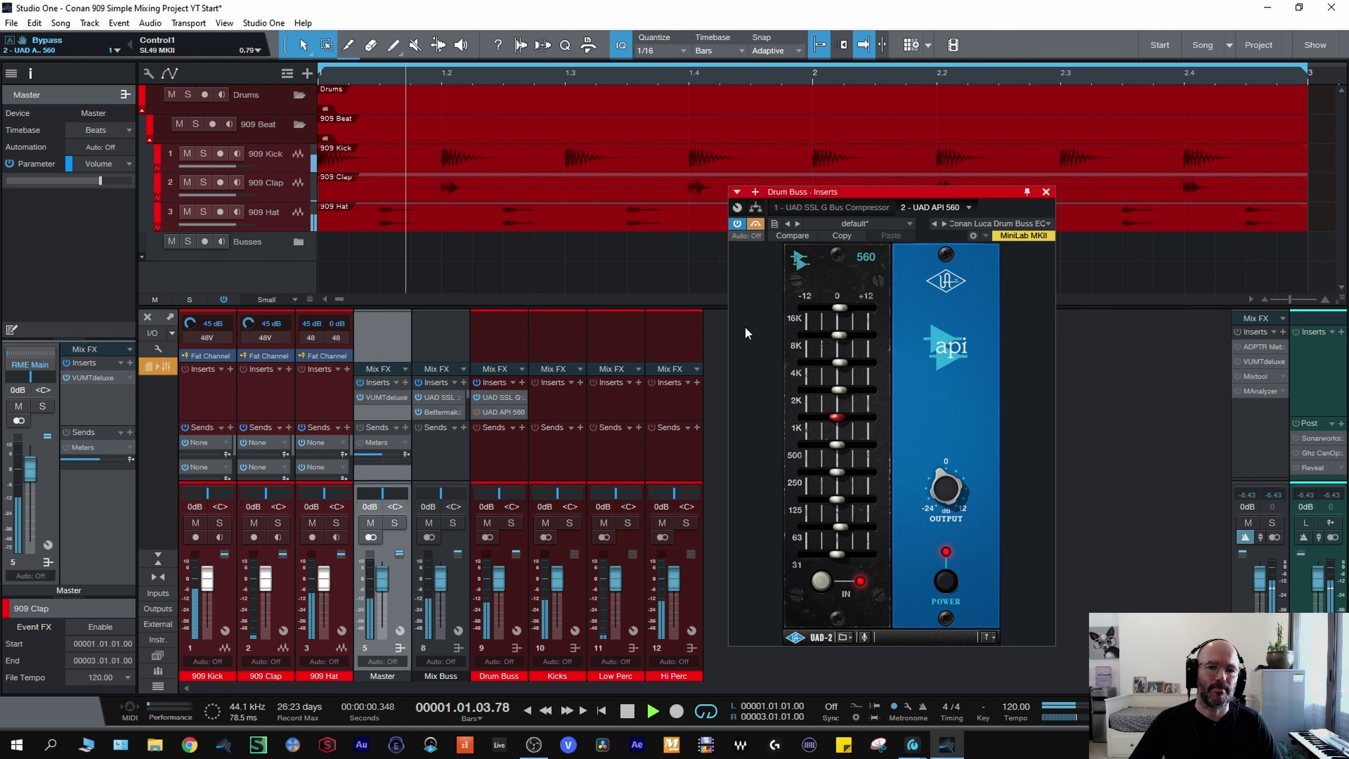
pyautogui.click(756, 224)
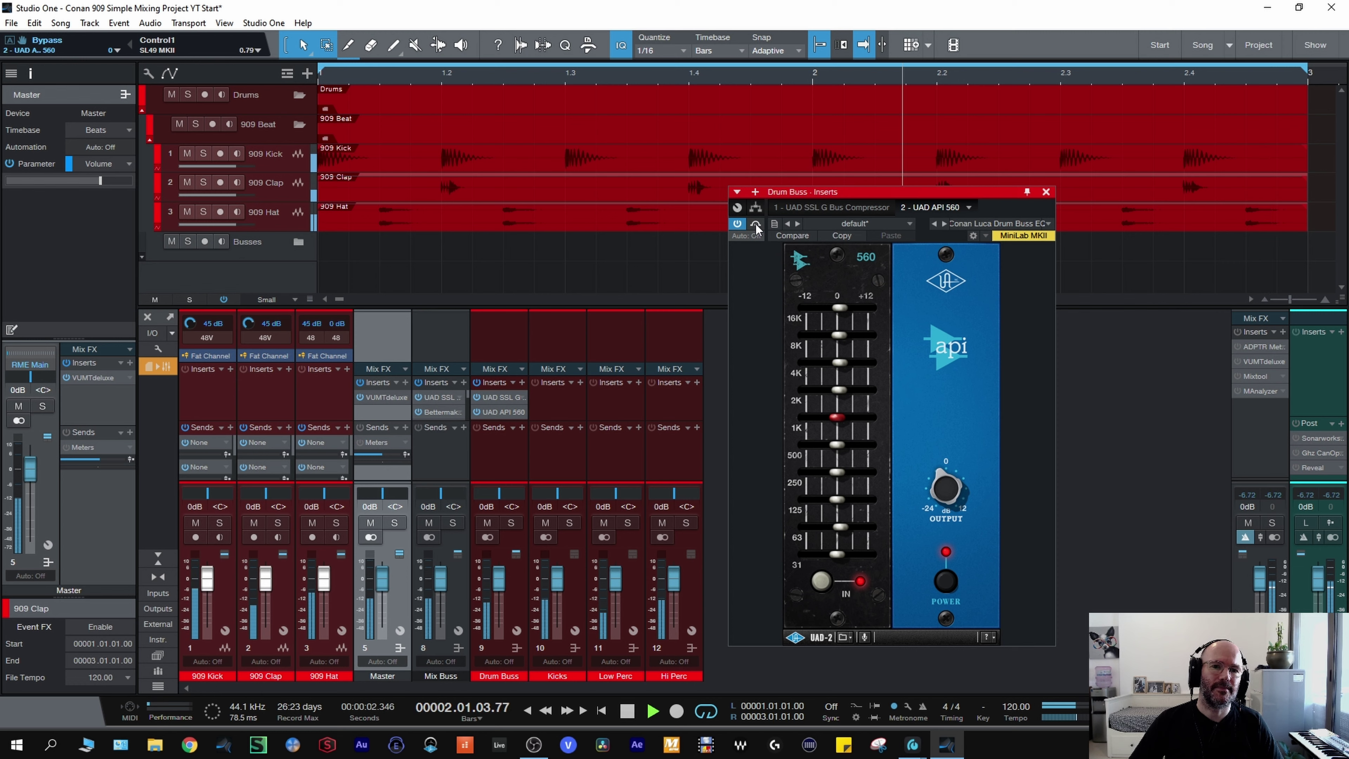
pyautogui.click(756, 224)
pyautogui.click(755, 224)
pyautogui.click(755, 224)
pyautogui.click(756, 224)
pyautogui.press('space')
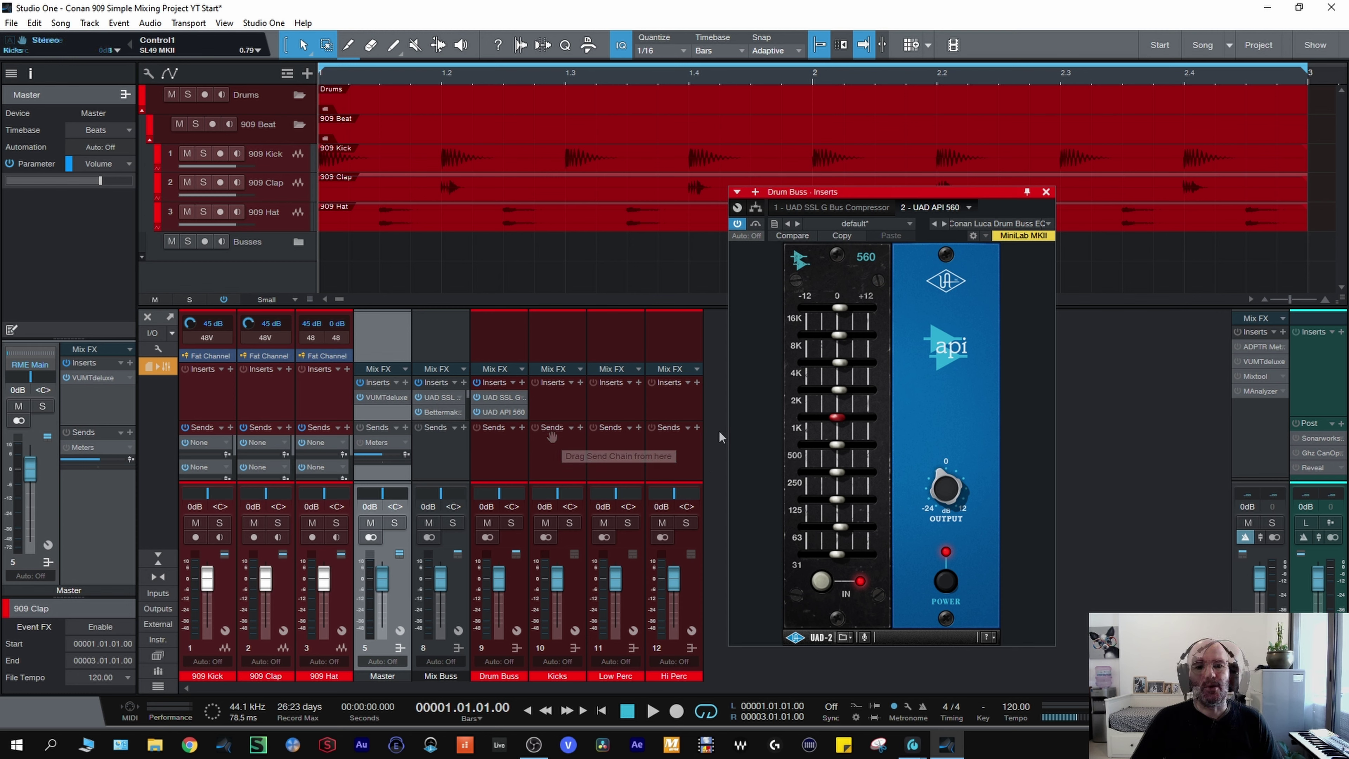
pyautogui.click(1046, 191)
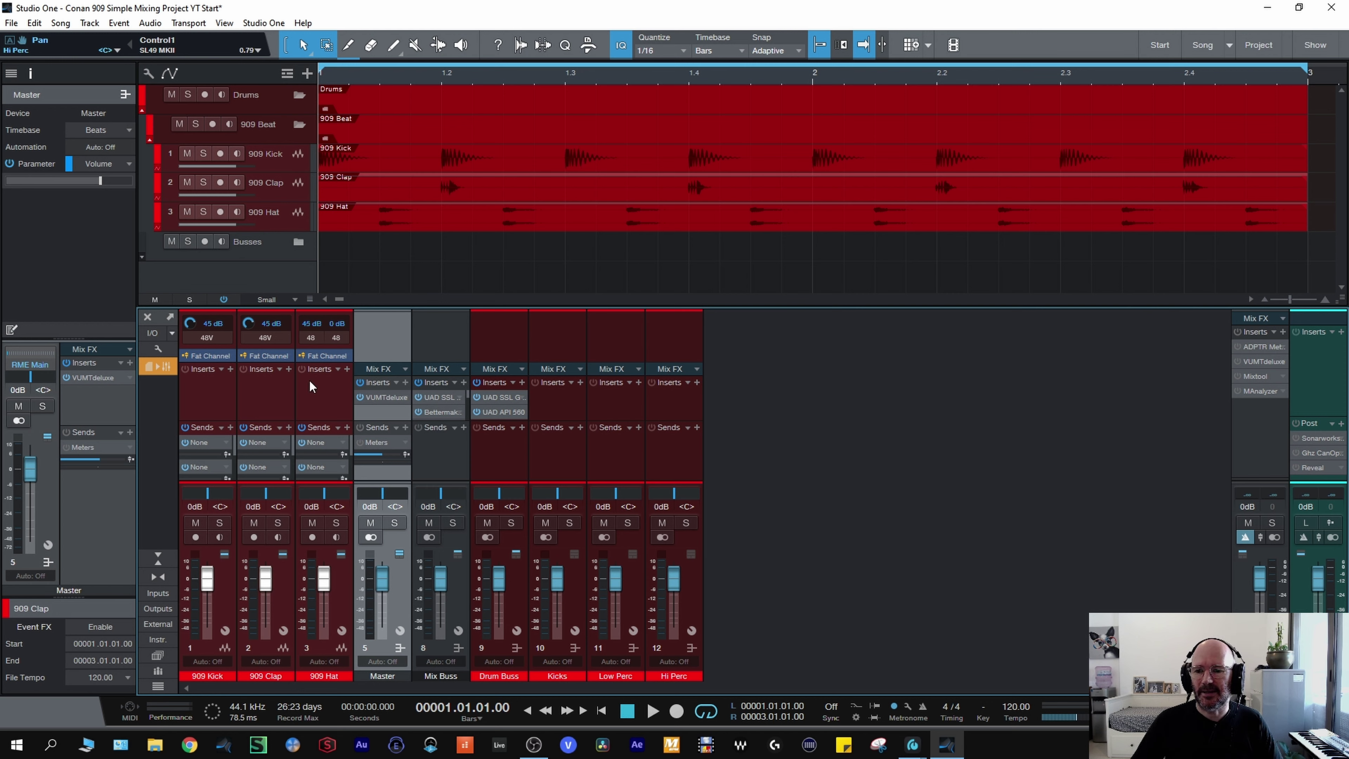
# - Insert the UAD SPL Transient Designer on the 909 Kick and reduce its Sustain to about -11.70 dB
pyautogui.click(232, 368)
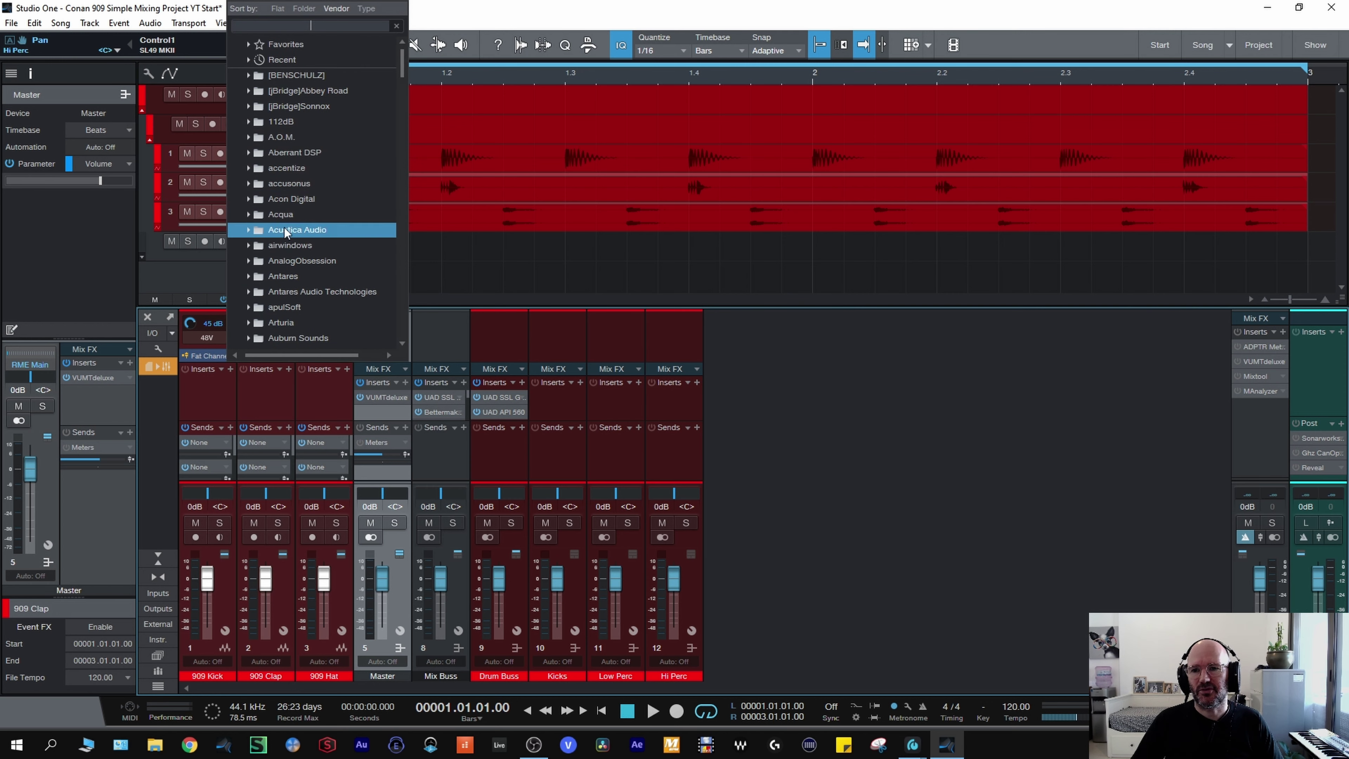
pyautogui.write('sp')
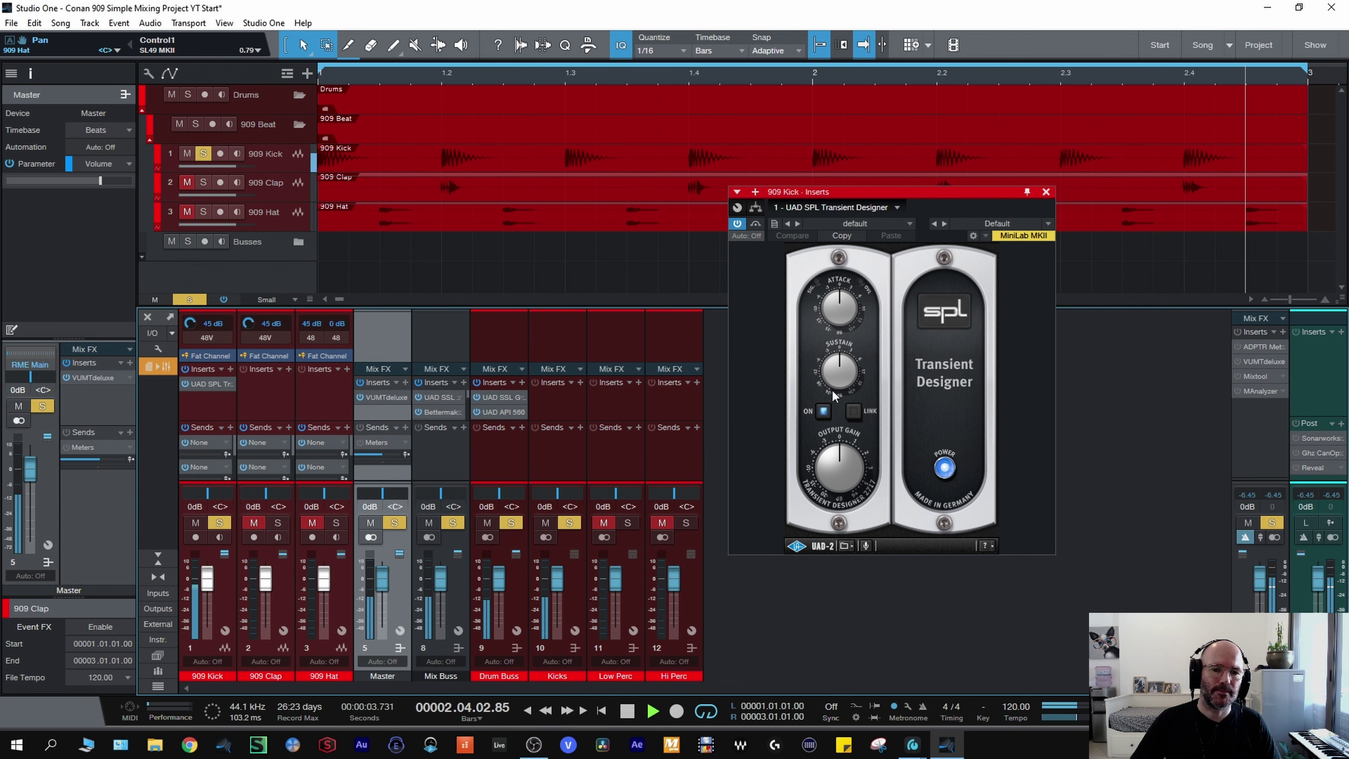
pyautogui.moveTo(830, 377); pyautogui.dragTo(813, 400)
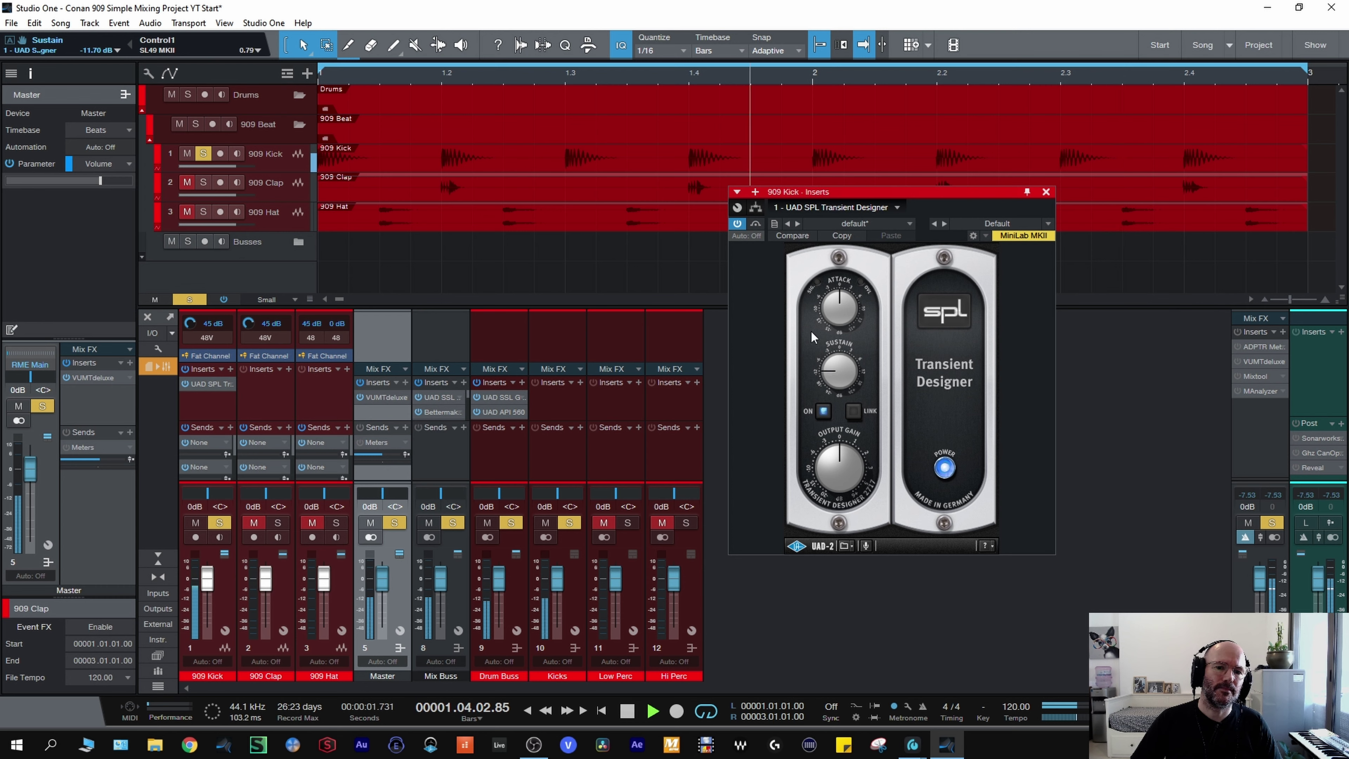
# - Compare the soloed kick with the Transient Designer bypassed and active, then stop playback
pyautogui.click(760, 226)
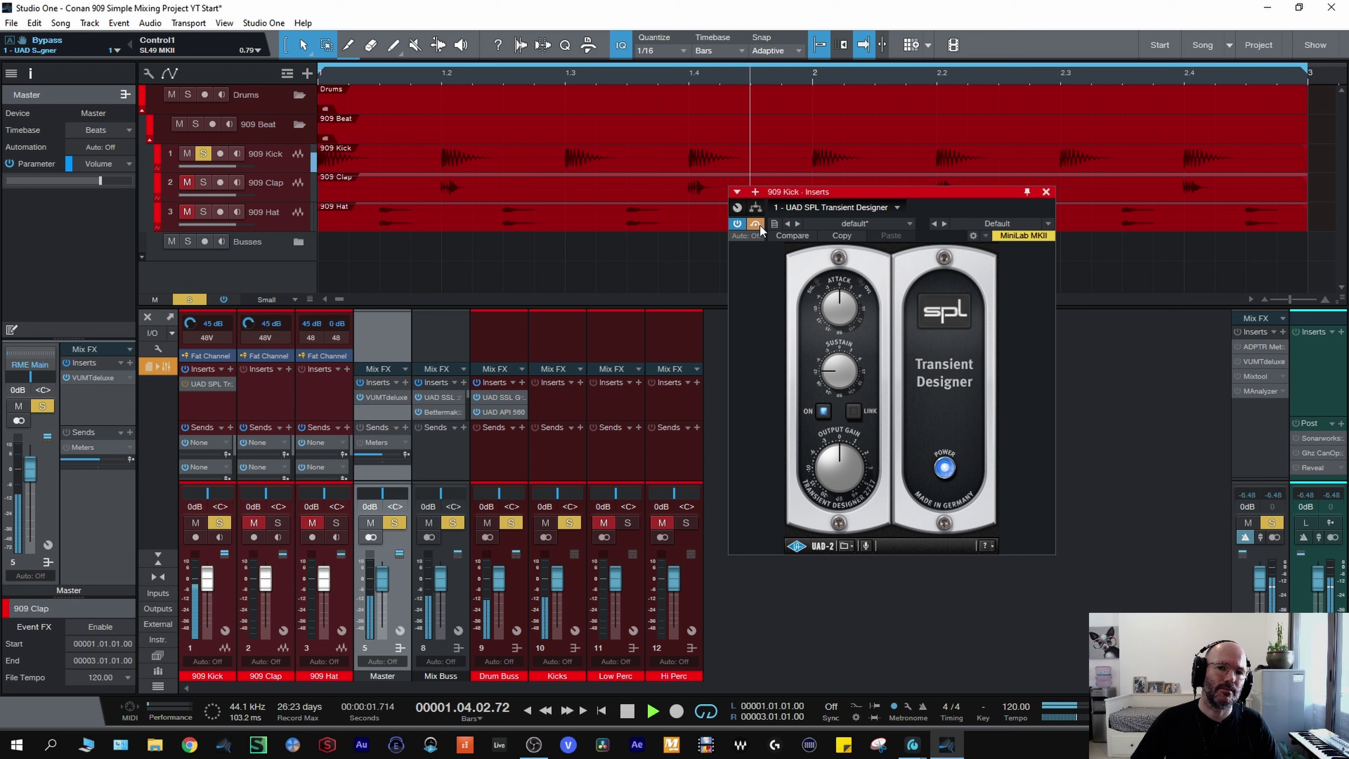
pyautogui.click(760, 226)
pyautogui.click(756, 222)
pyautogui.click(755, 221)
pyautogui.press('space')
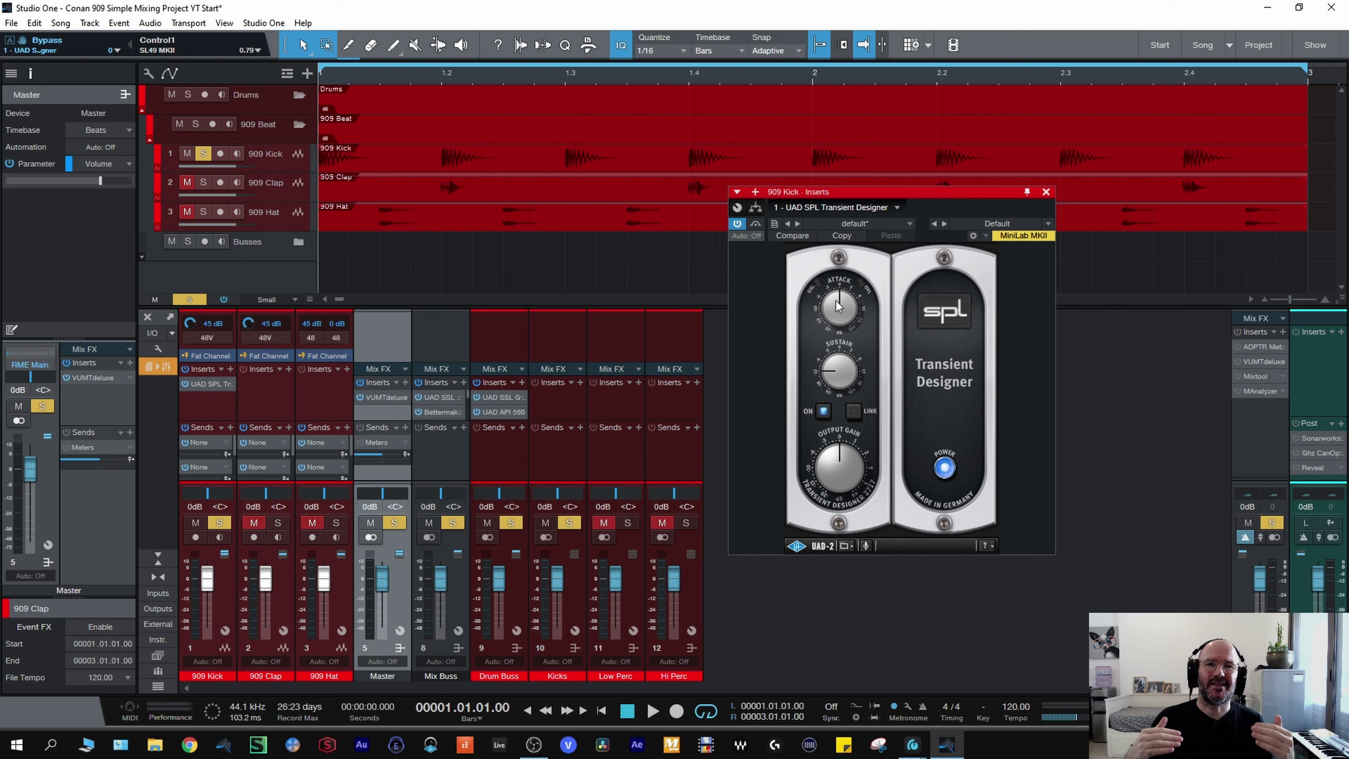
# - Lower the Transient Designer's Attack slightly while the kick plays, checking it against bypass
pyautogui.press('space')
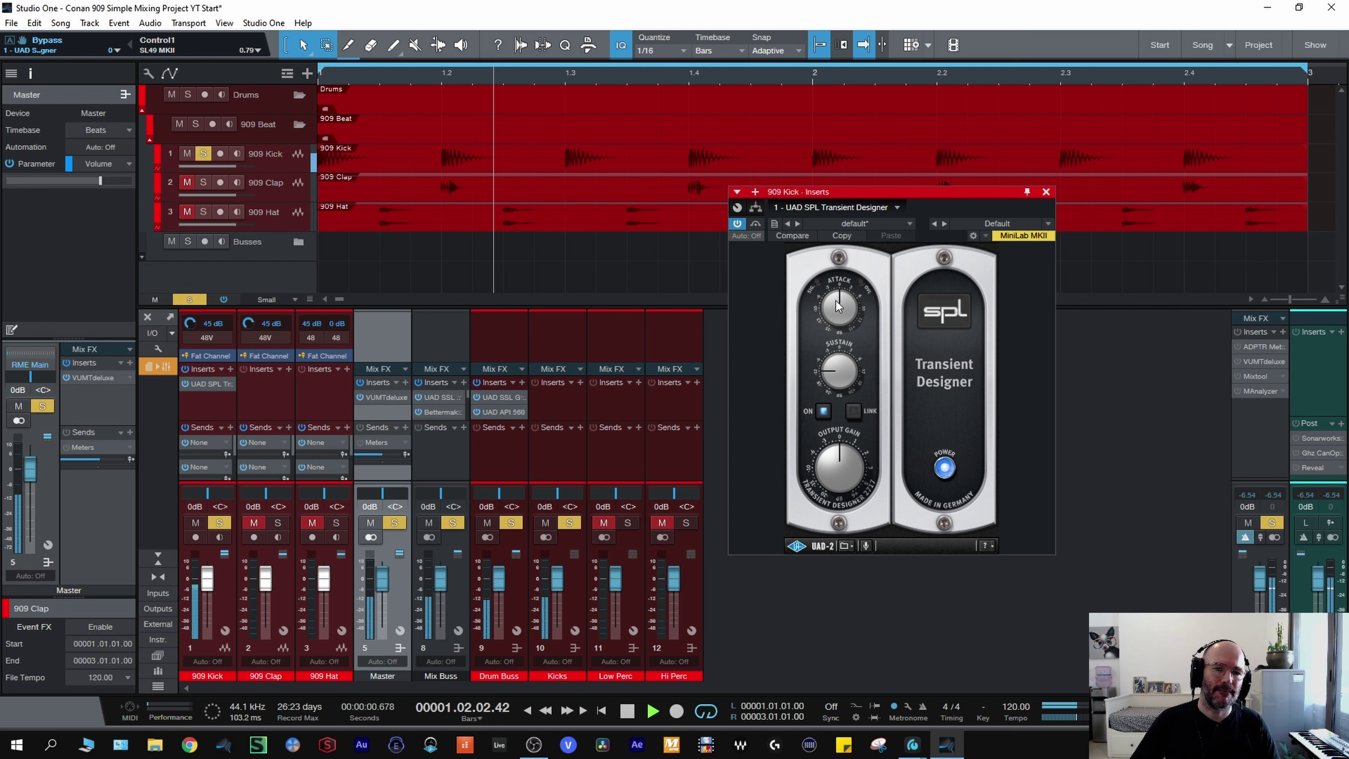
pyautogui.moveTo(835, 303)
pyautogui.mouseDown()
pyautogui.moveTo(823, 316)
pyautogui.moveTo(829, 298)
pyautogui.mouseUp()
pyautogui.click(754, 224)
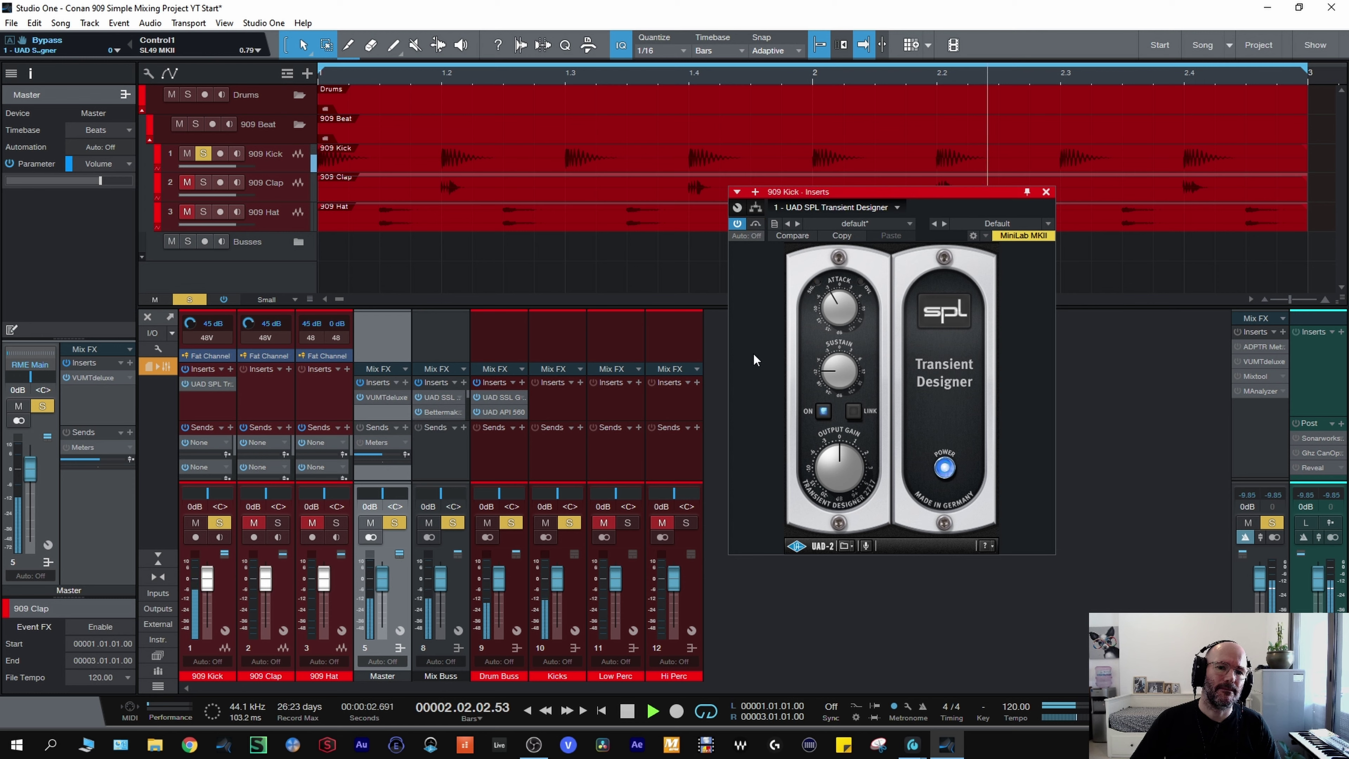
pyautogui.press('space')
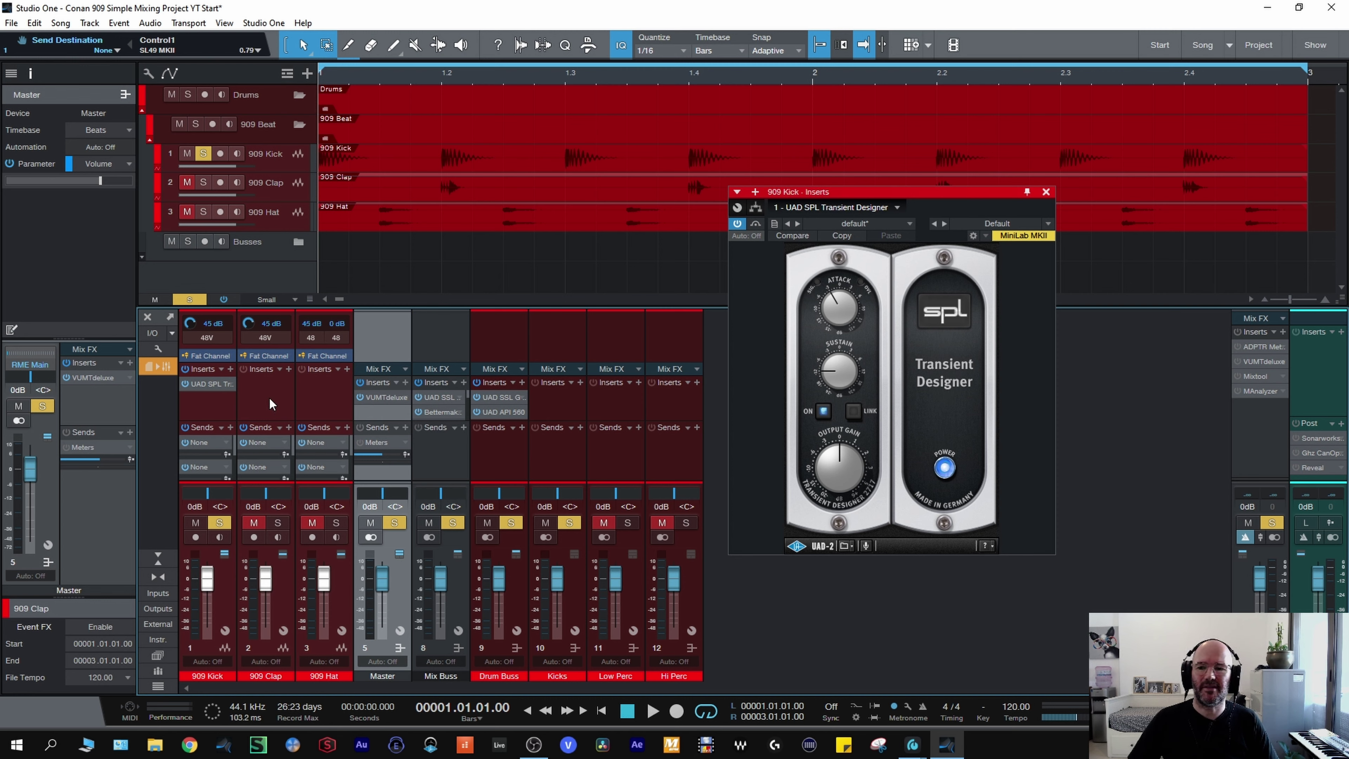
# - Add Pro EQ after the Transient Designer on the 909 Kick and enable its low cut at 20 Hz
pyautogui.click(230, 369)
pyautogui.press('space')
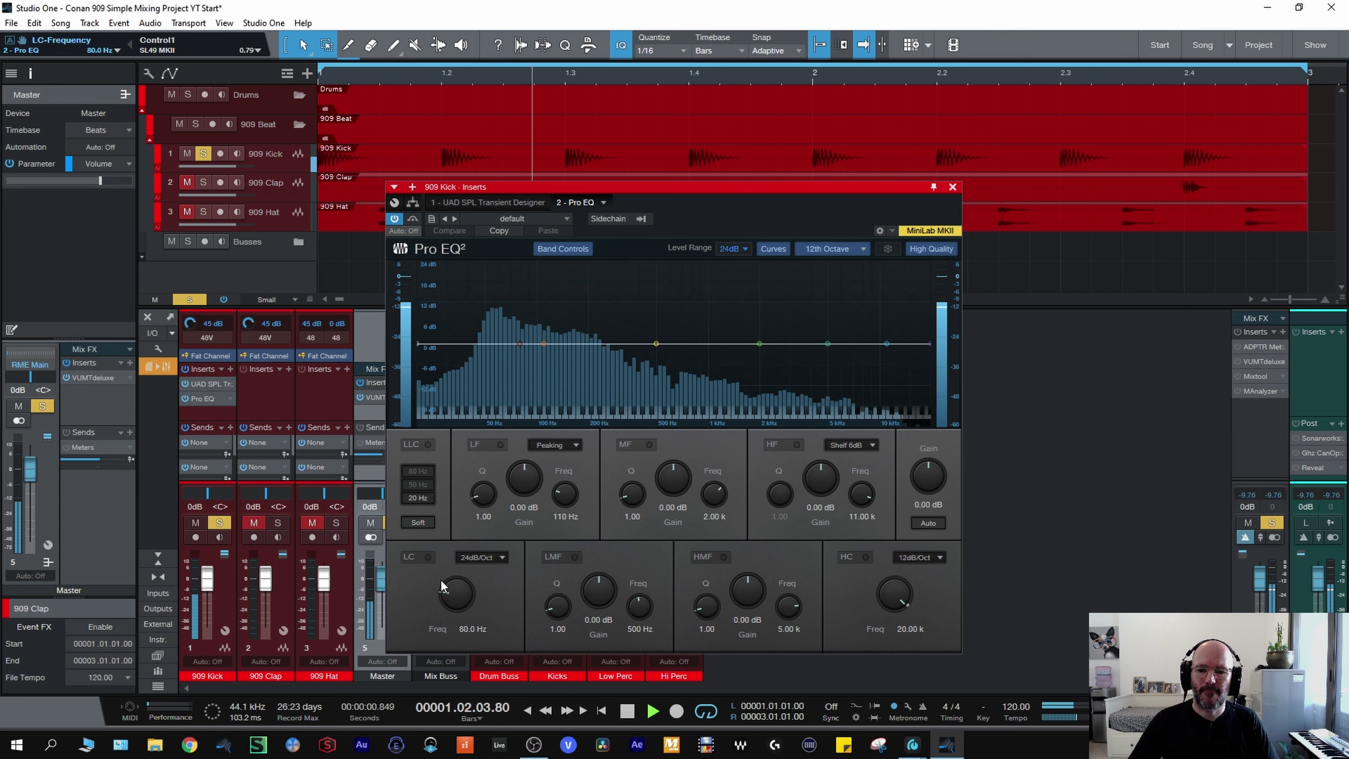
pyautogui.click(430, 559)
pyautogui.moveTo(450, 595); pyautogui.dragTo(445, 621)
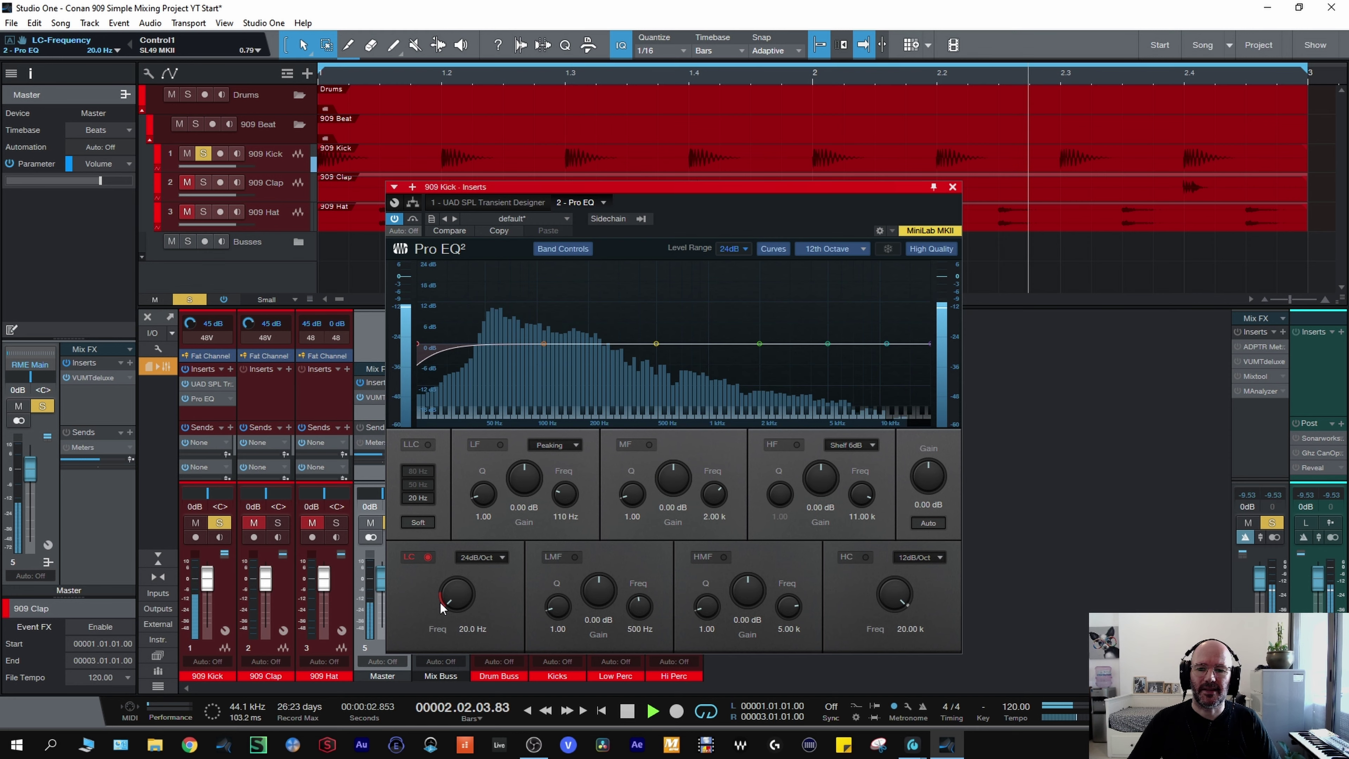
# - Boost the kick's LF band 2.40 dB at 59.1 Hz with Q 2.55, and cut the LMF band 2.58 dB at 177 Hz
pyautogui.moveTo(565, 494); pyautogui.dragTo(559, 501)
pyautogui.moveTo(502, 343); pyautogui.dragTo(497, 336)
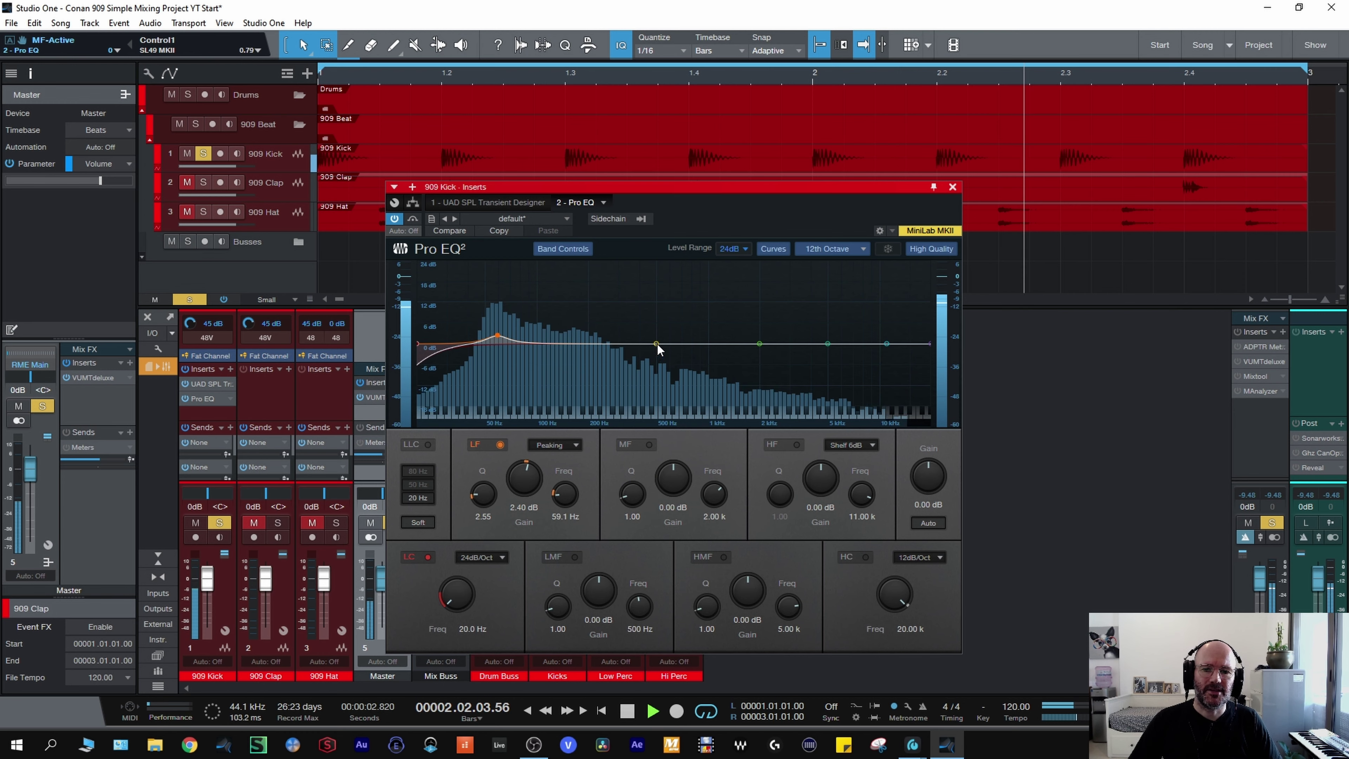
pyautogui.moveTo(656, 343); pyautogui.dragTo(579, 353)
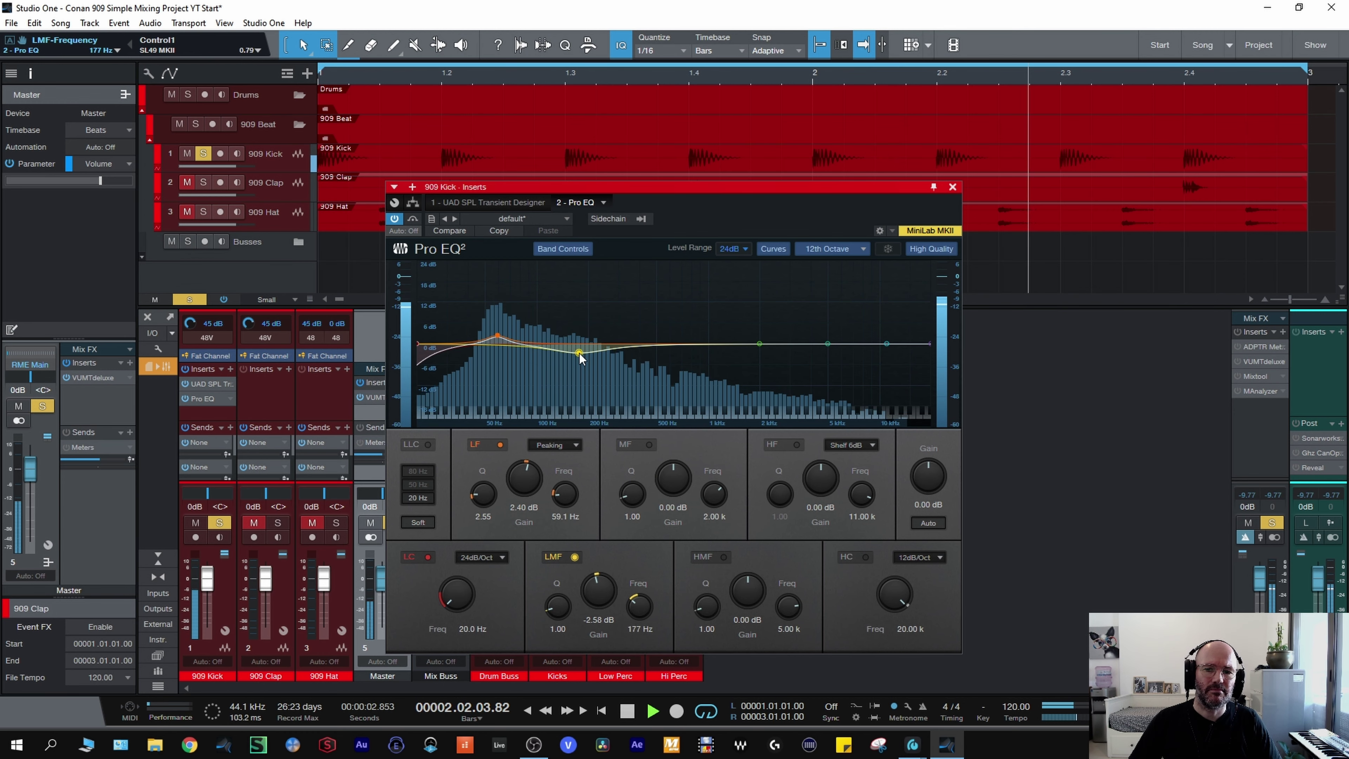
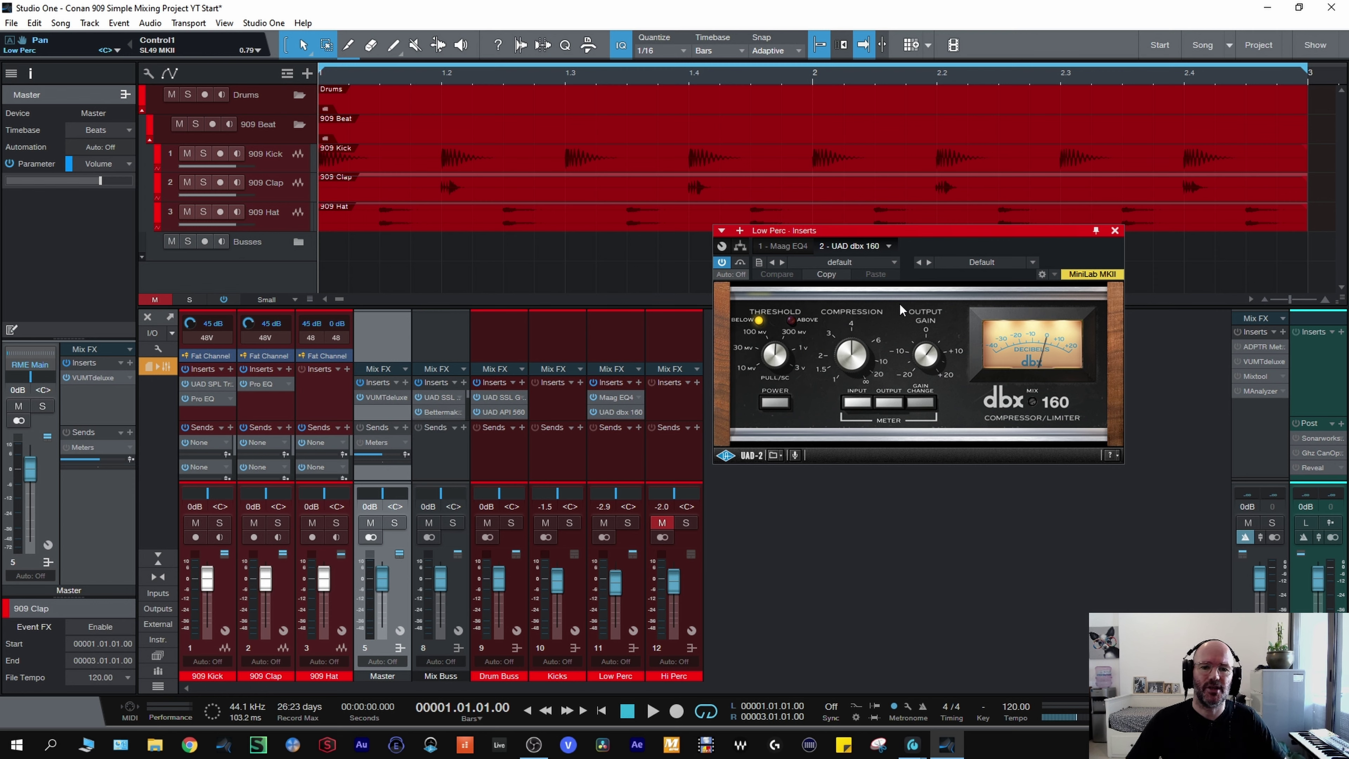
# - Play the beat through the UAD dbx 160 on the Low Perc bus and compare it with bypass
pyautogui.press('space')
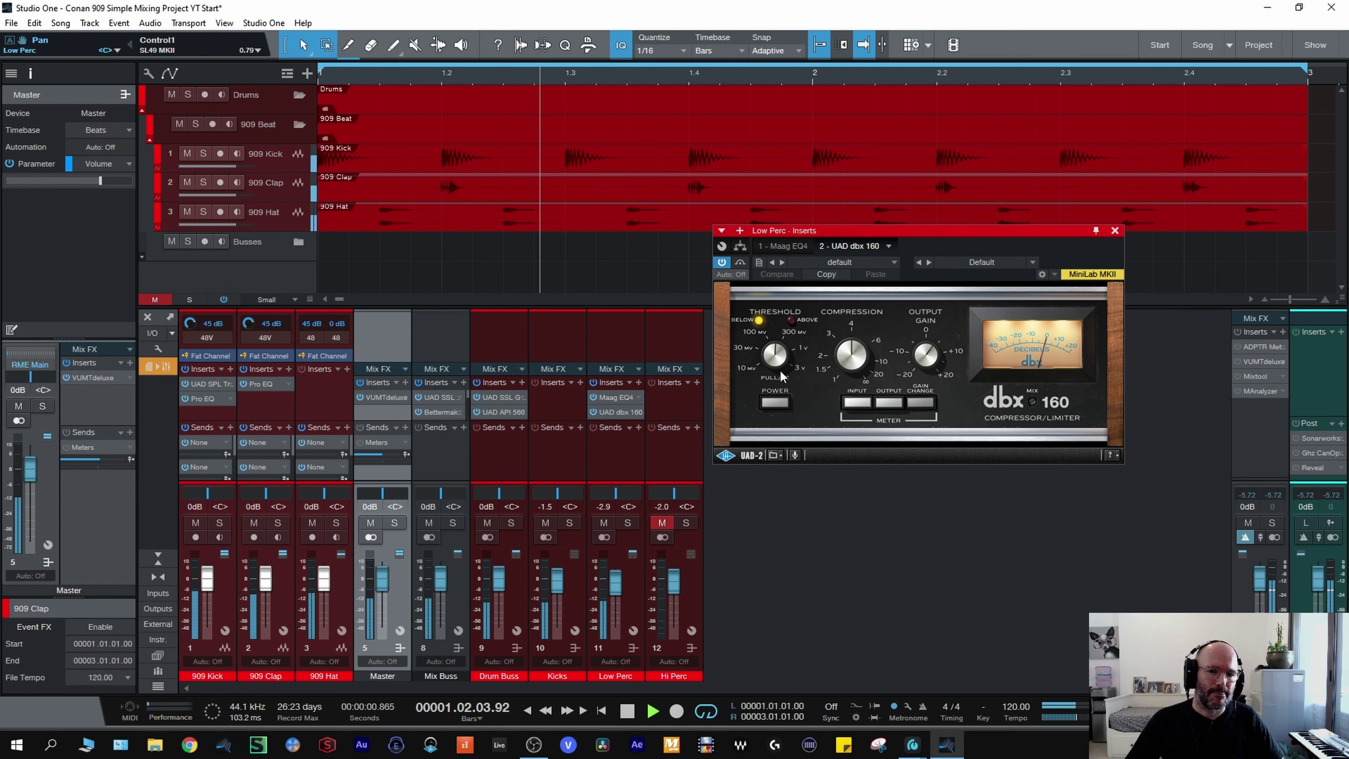
pyautogui.press('space')
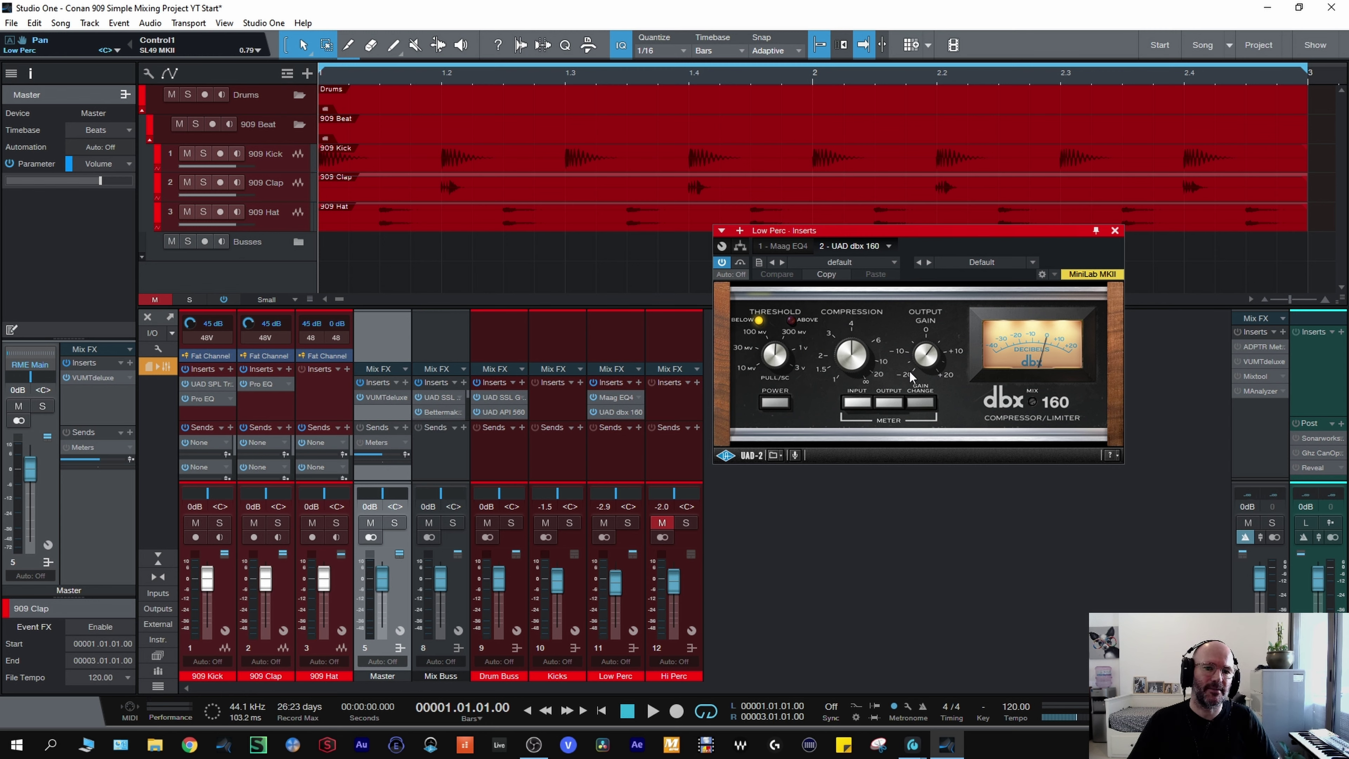
pyautogui.press('space')
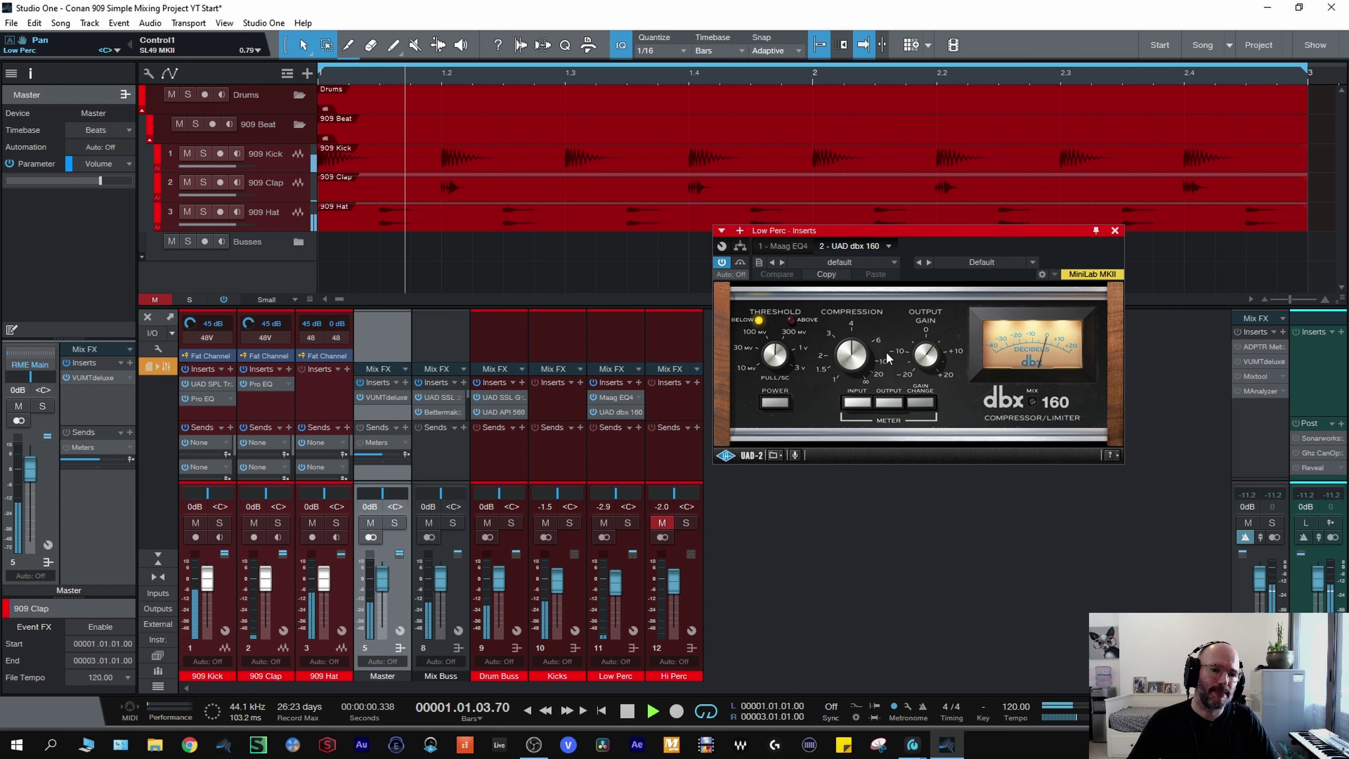
pyautogui.click(741, 263)
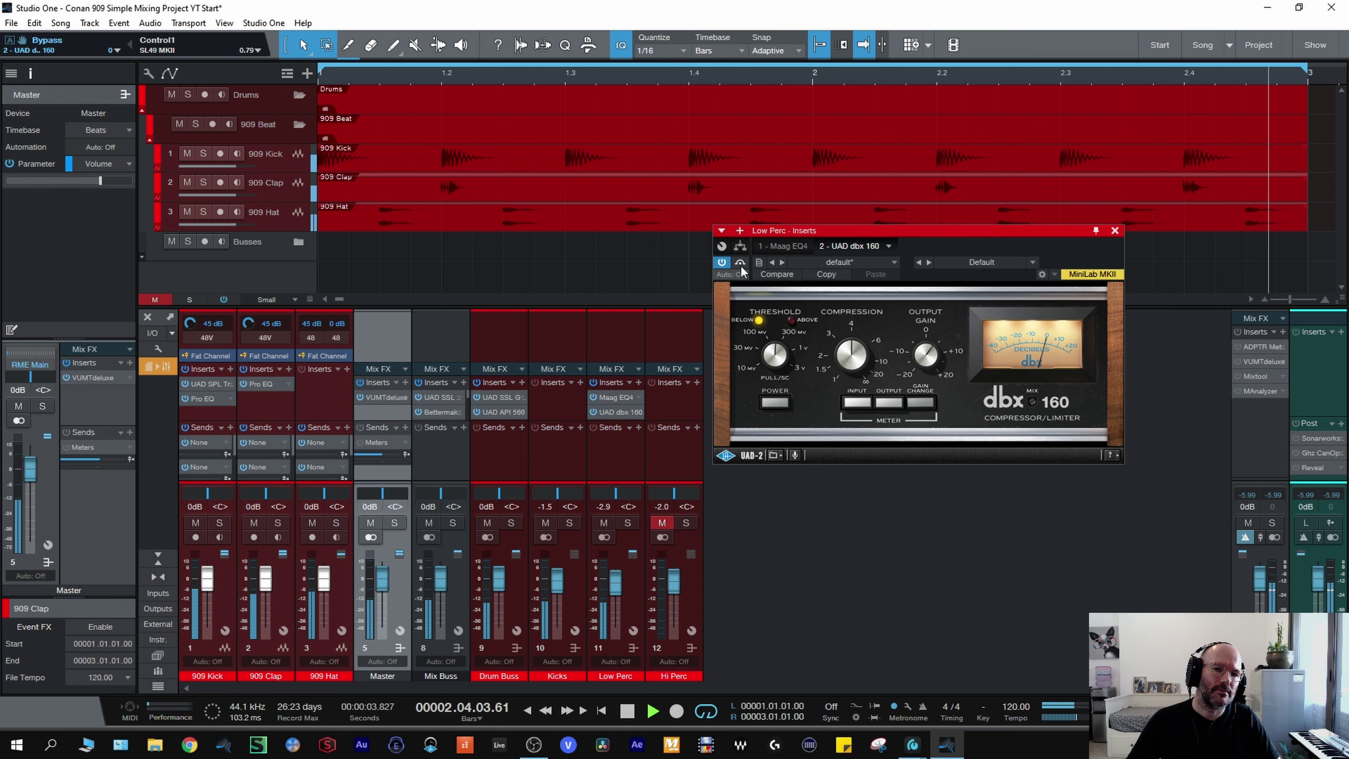
pyautogui.press('space')
# - Set the Low Perc dbx 160's compression ratio to about 3.2:1 and its threshold to about -25.4 dB
pyautogui.click(848, 359)
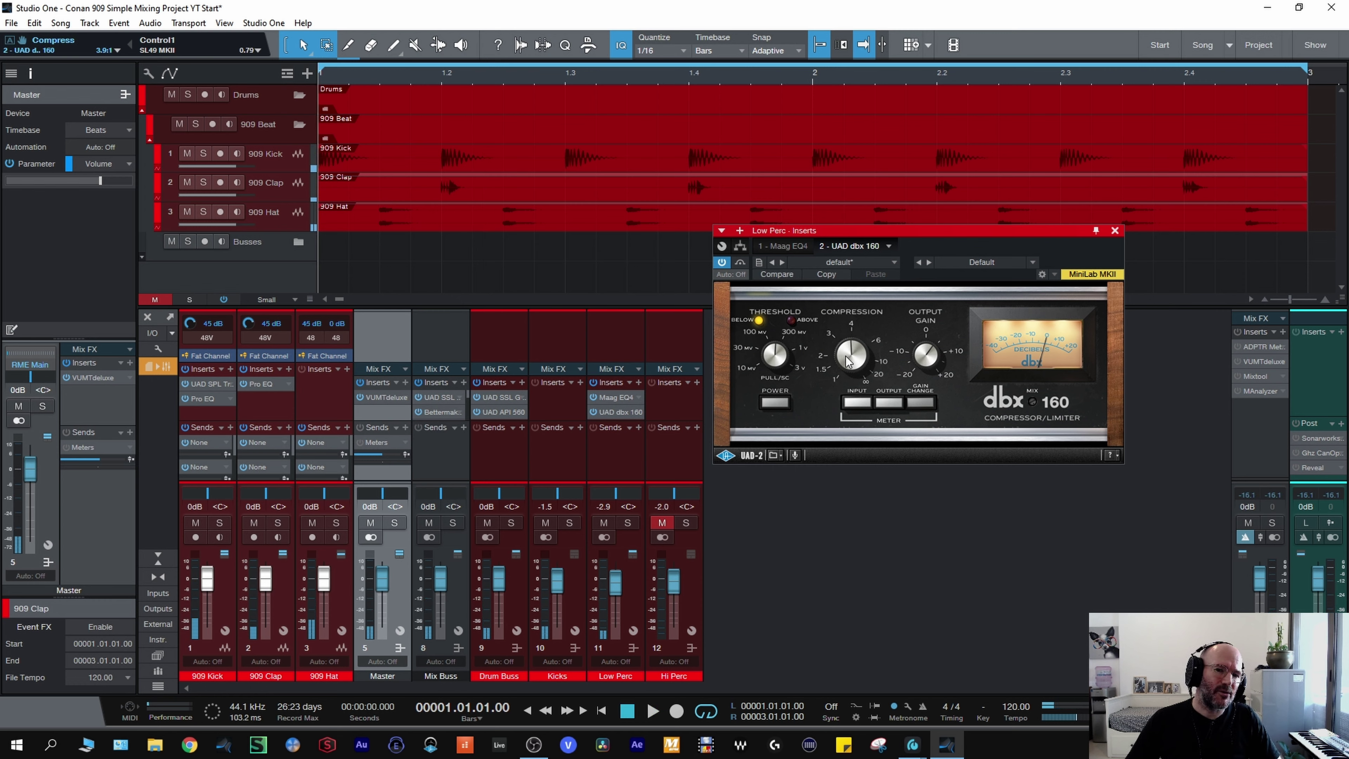
pyautogui.moveTo(847, 363); pyautogui.dragTo(847, 364)
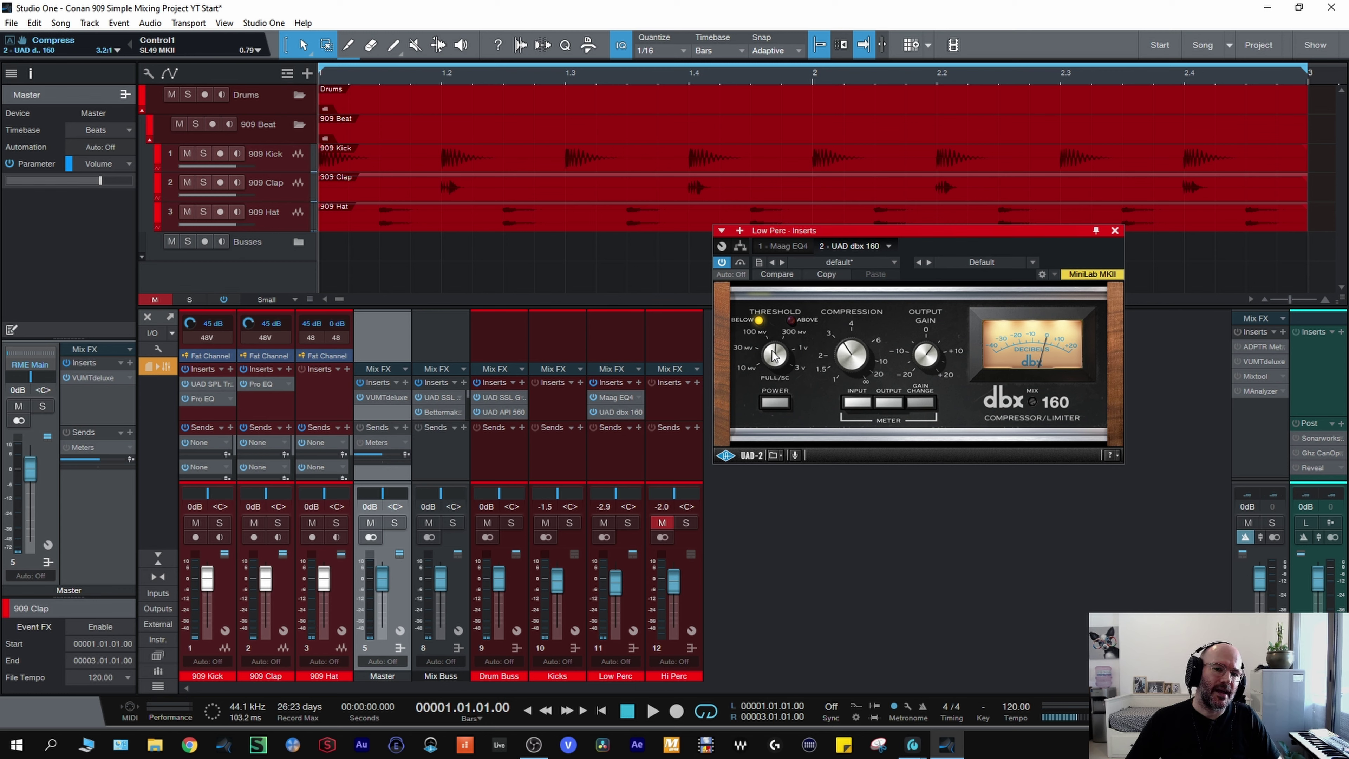
pyautogui.moveTo(774, 356); pyautogui.dragTo(776, 354)
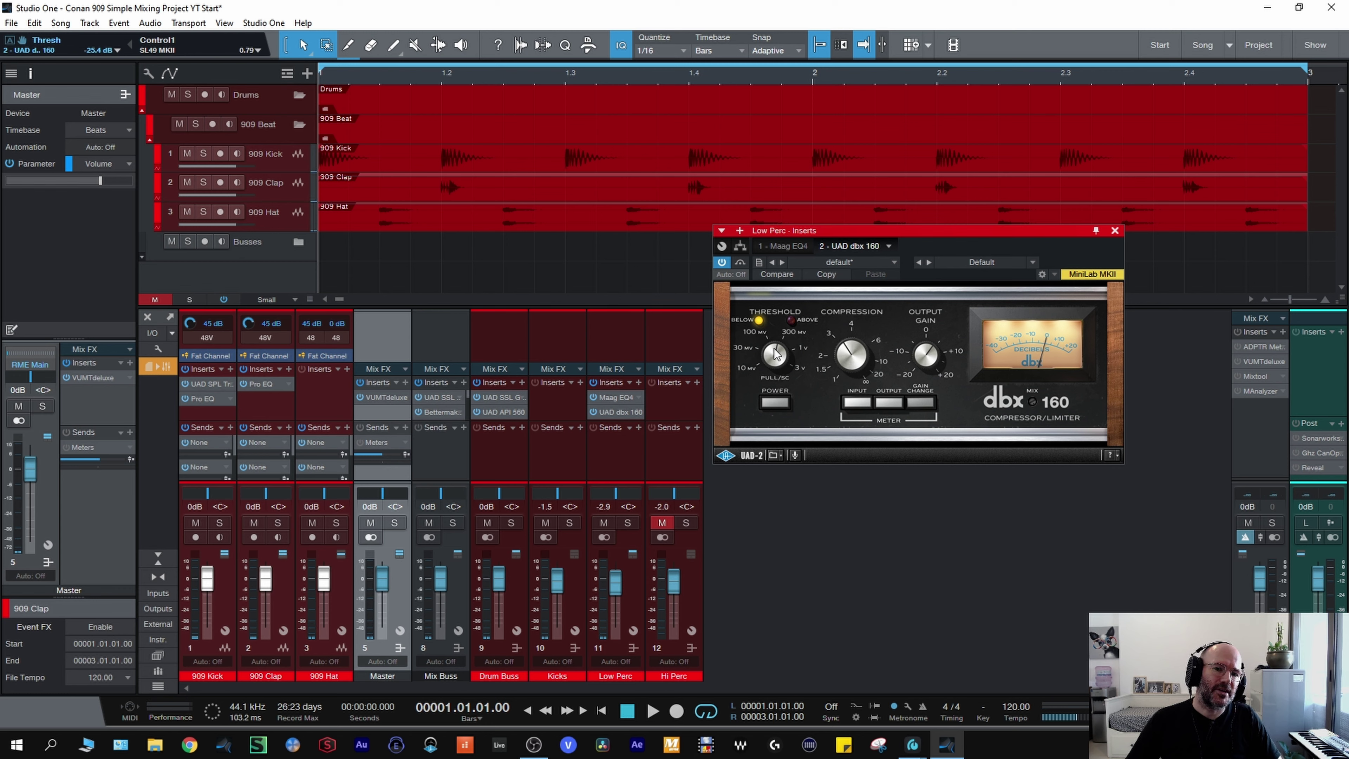
# - Adjust the Low Perc dbx 160's output gain to about 2.9 dB against bypass, and set its threshold to about -24.8 dB
pyautogui.click(921, 353)
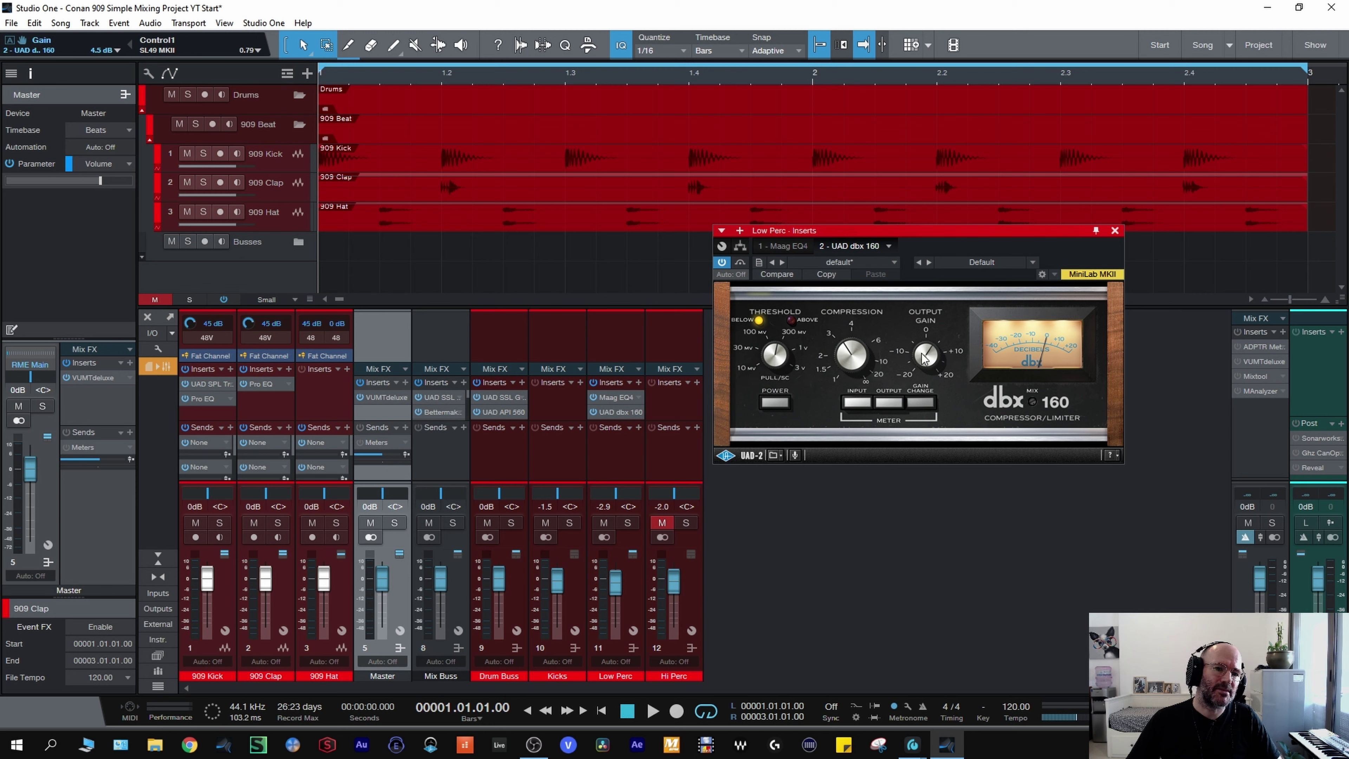
pyautogui.press('space')
pyautogui.click(741, 263)
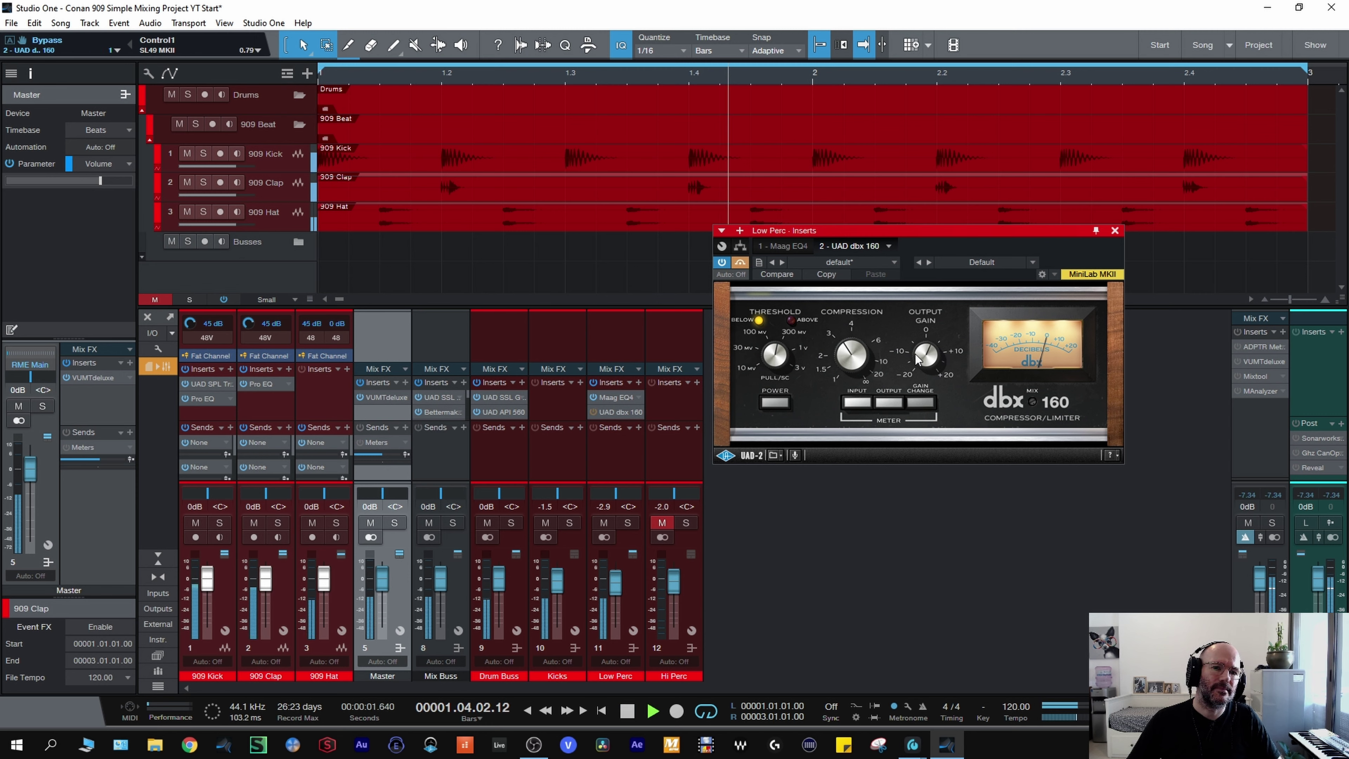
pyautogui.moveTo(917, 359); pyautogui.dragTo(917, 362)
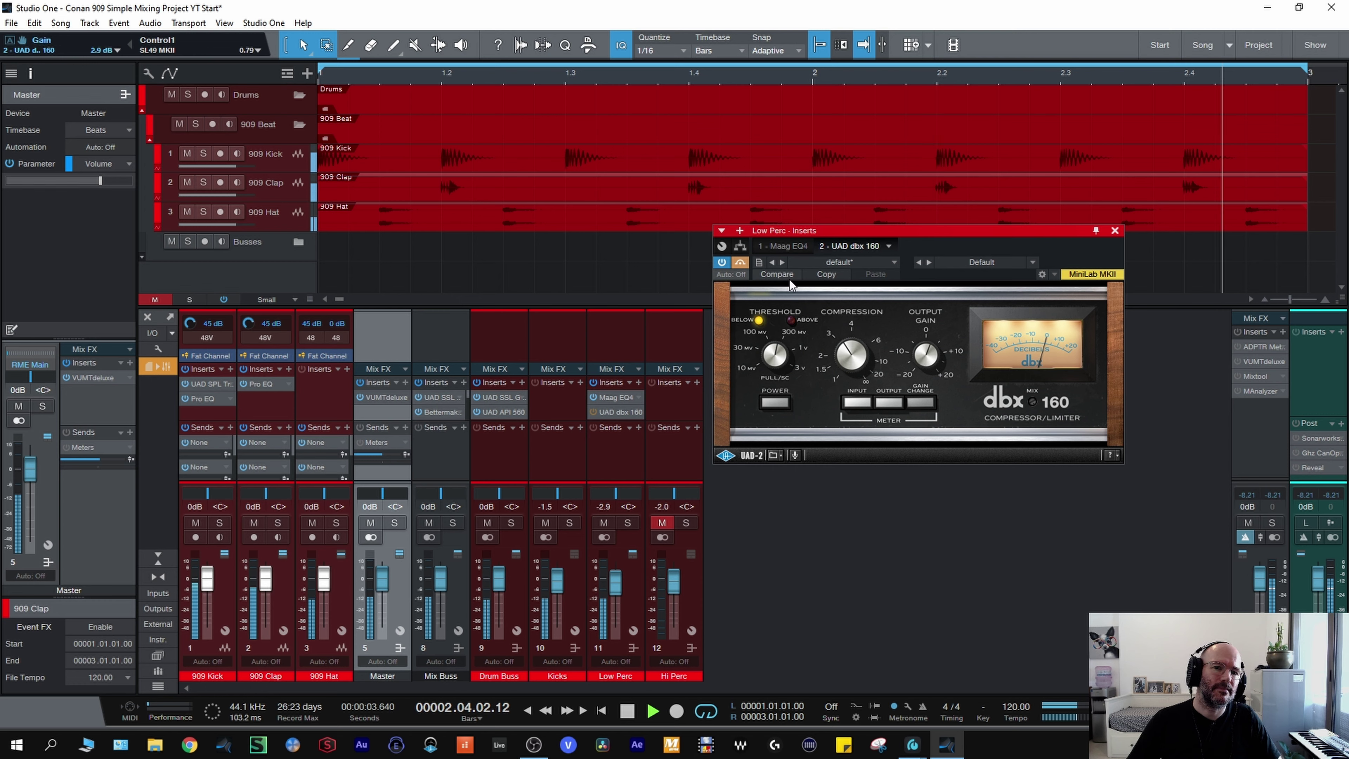
pyautogui.click(743, 260)
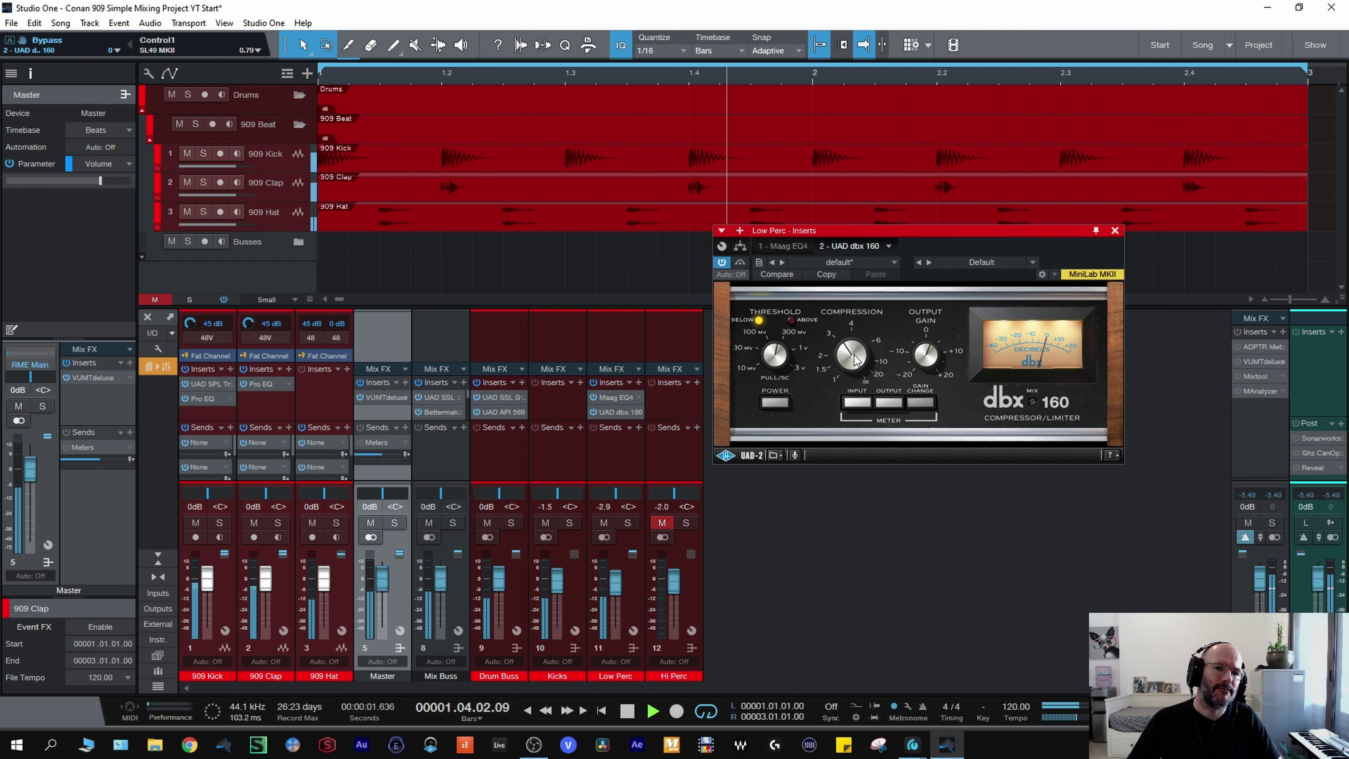
pyautogui.click(773, 357)
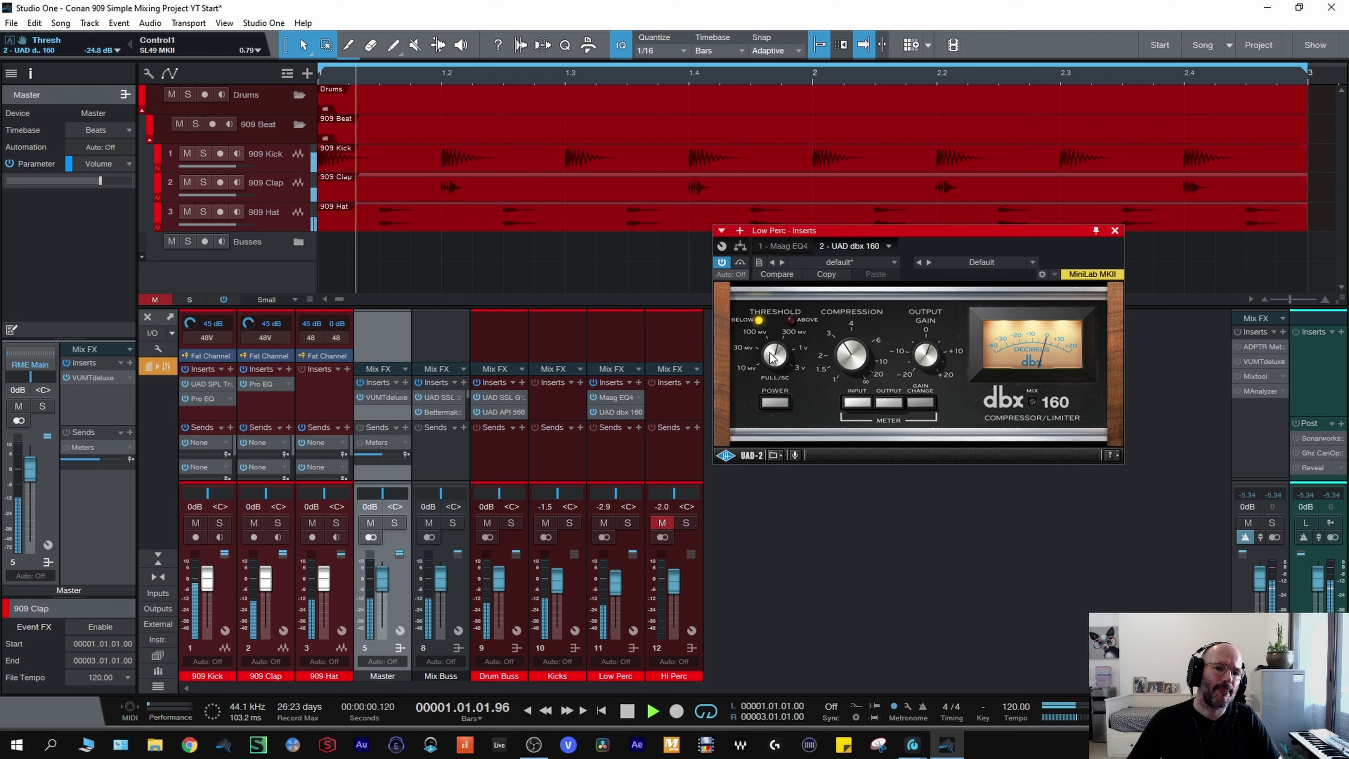
pyautogui.click(848, 355)
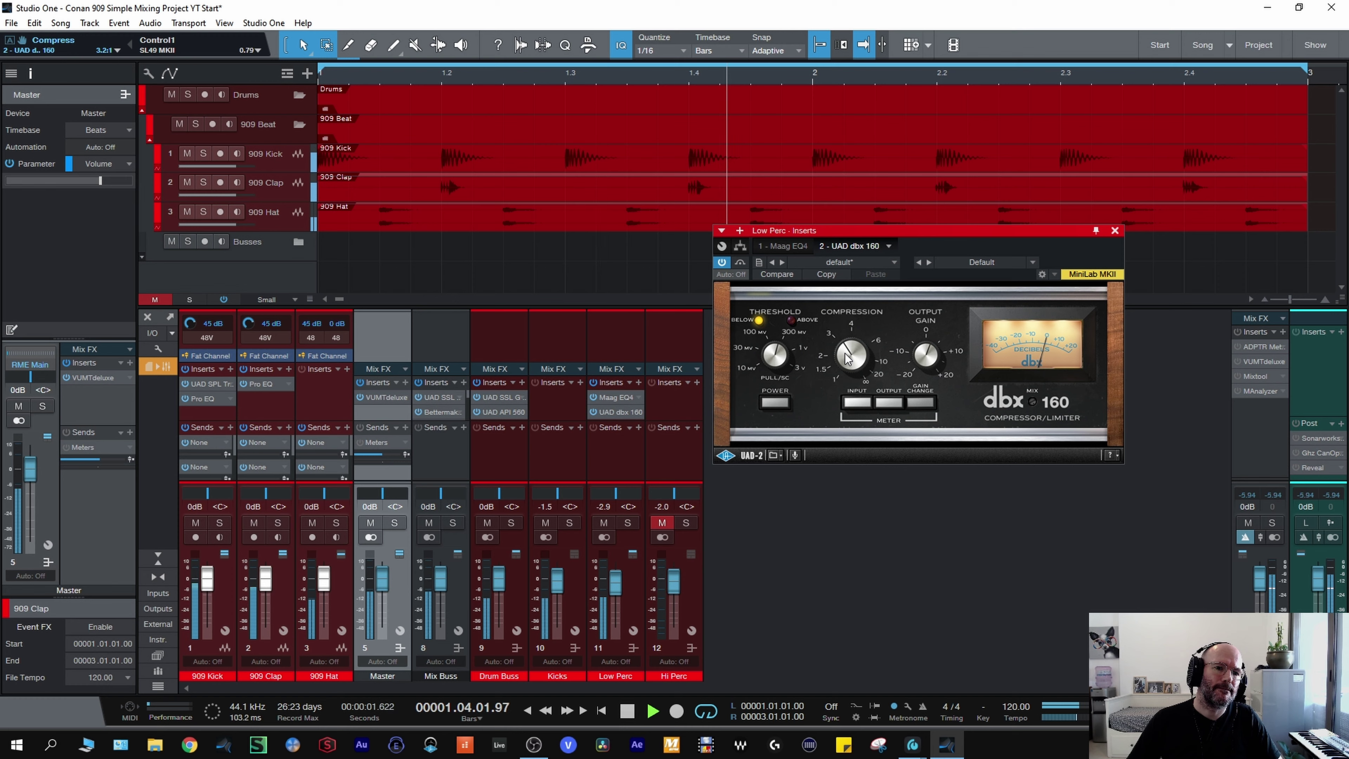
# - Lower the Low Perc dbx 160's output gain to about 1.5 dB, comparing the compressed and bypassed levels during playback
pyautogui.press('space')
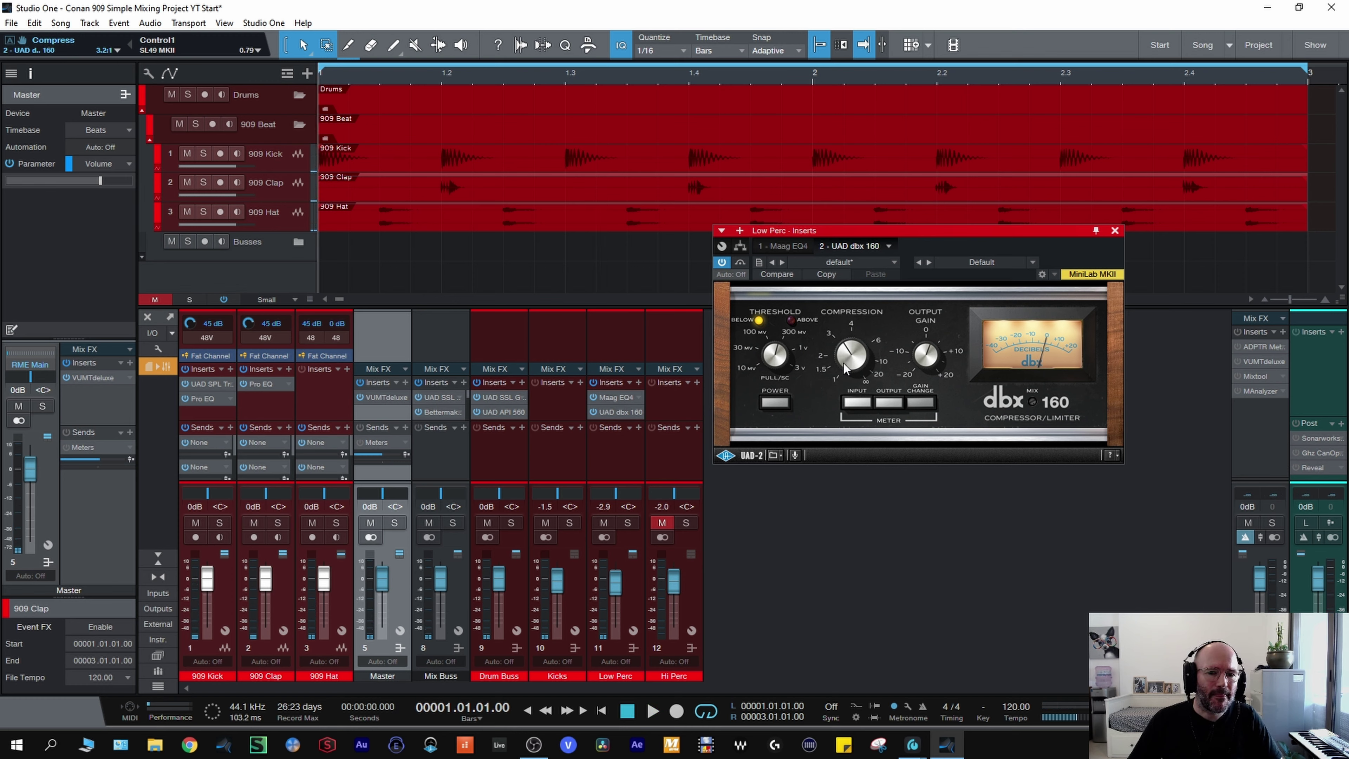
pyautogui.press('space')
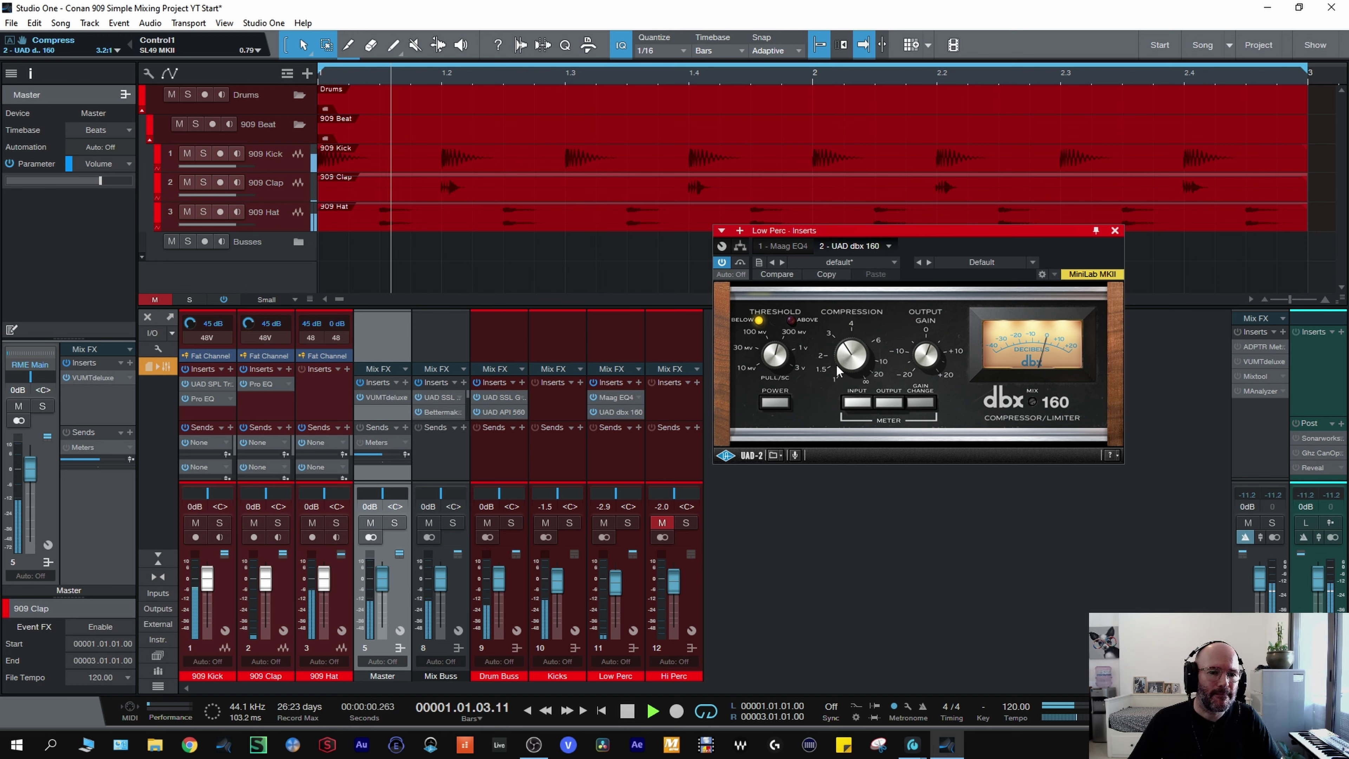
pyautogui.click(739, 262)
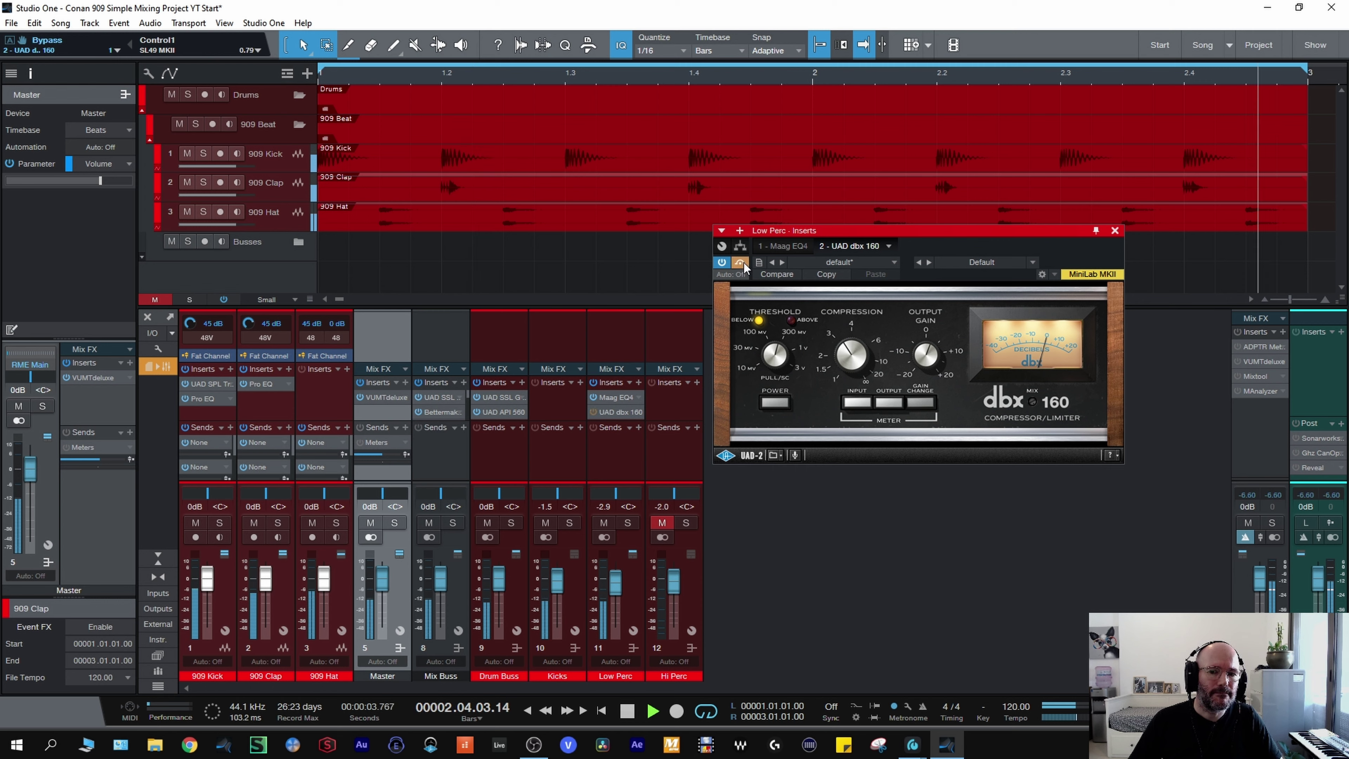
pyautogui.click(743, 263)
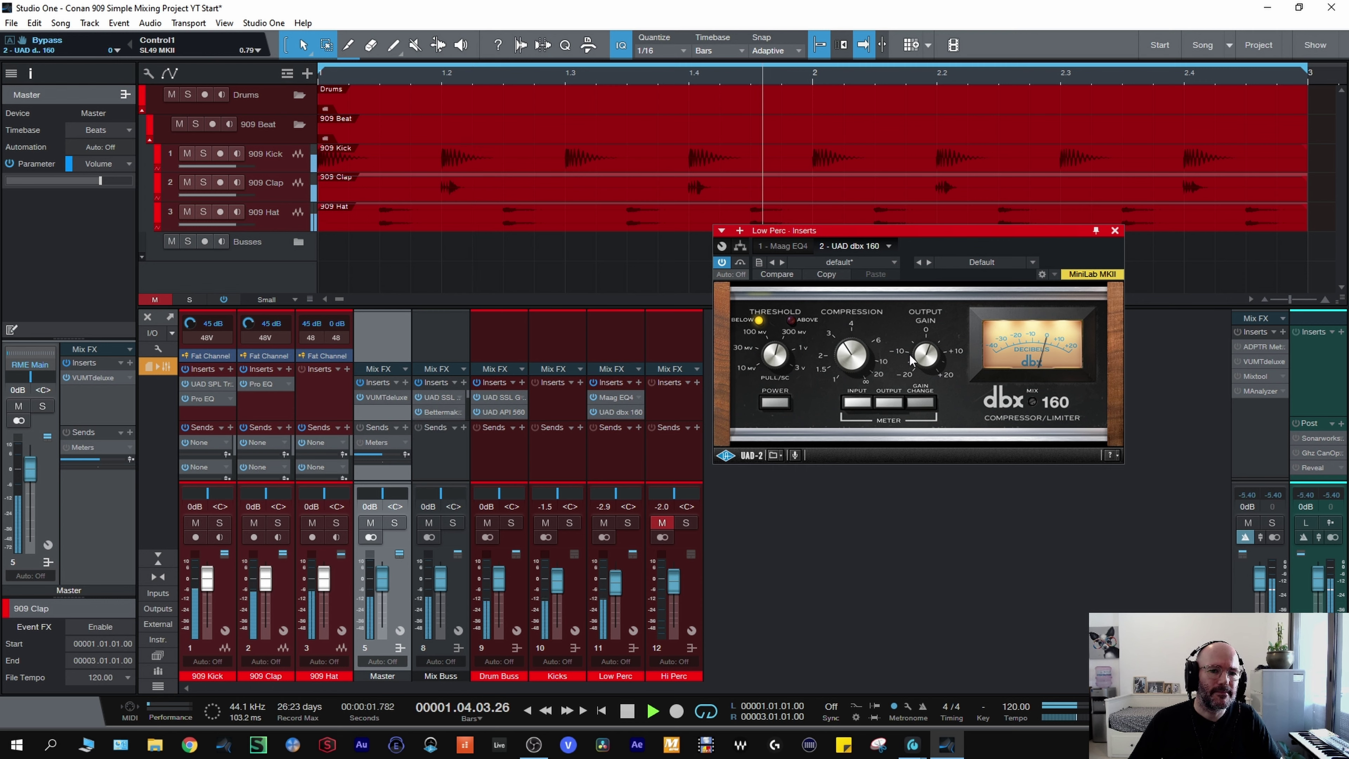
pyautogui.click(920, 358)
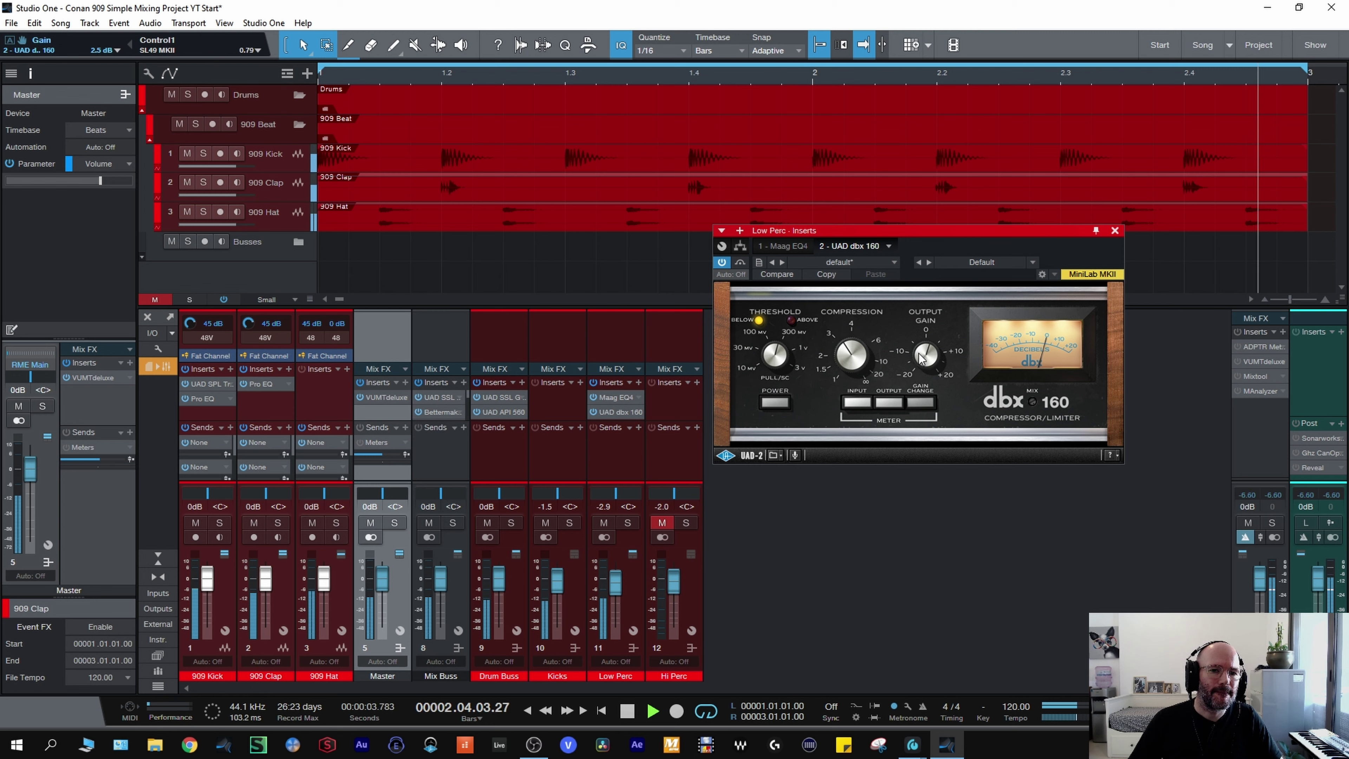
pyautogui.scroll(-1, 920, 357)
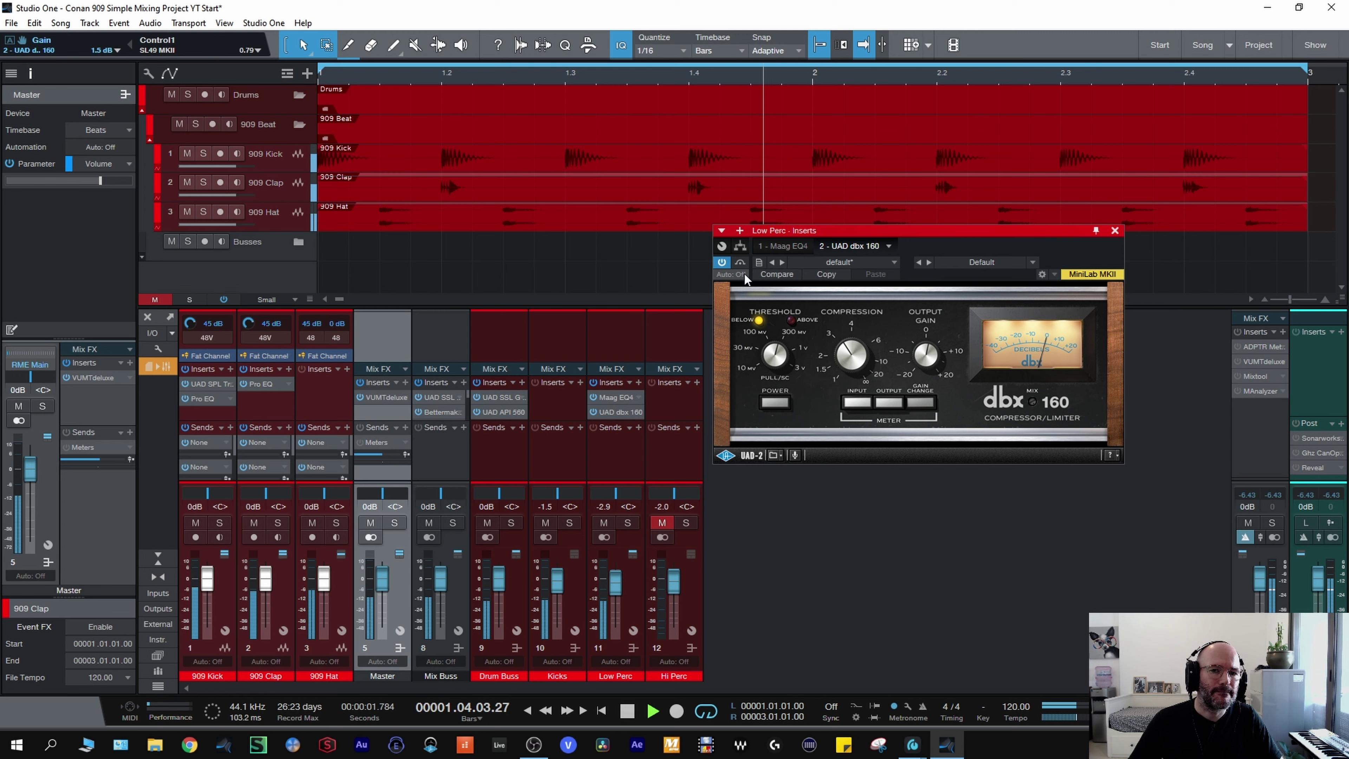
pyautogui.click(742, 262)
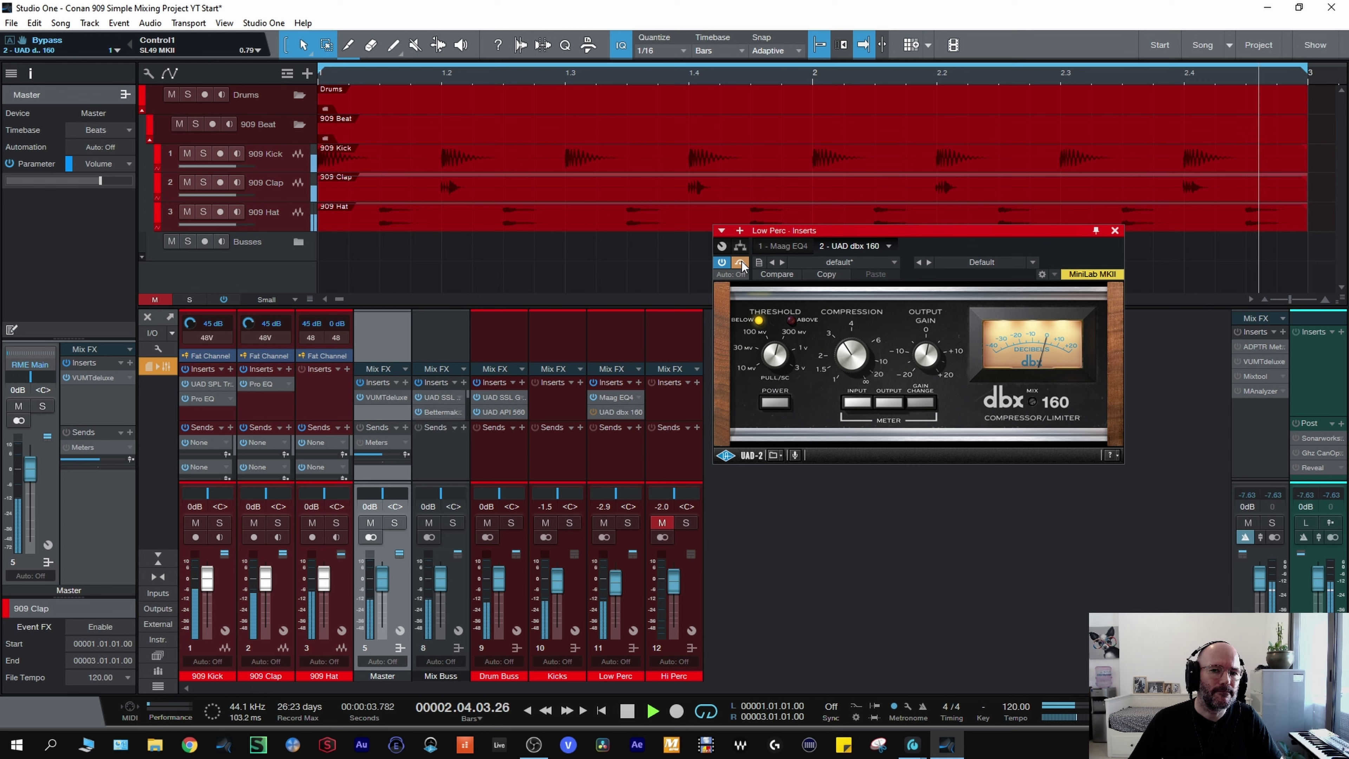
pyautogui.click(742, 262)
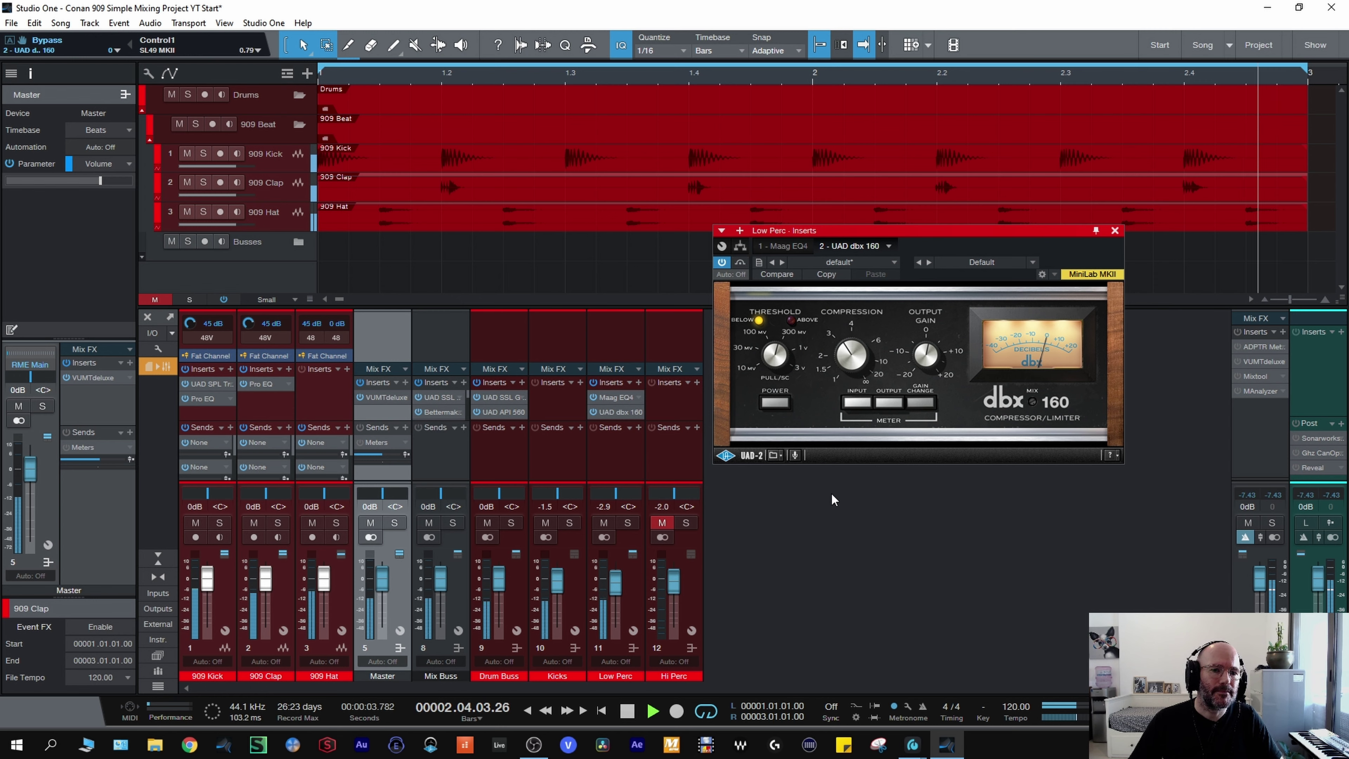
pyautogui.press('space')
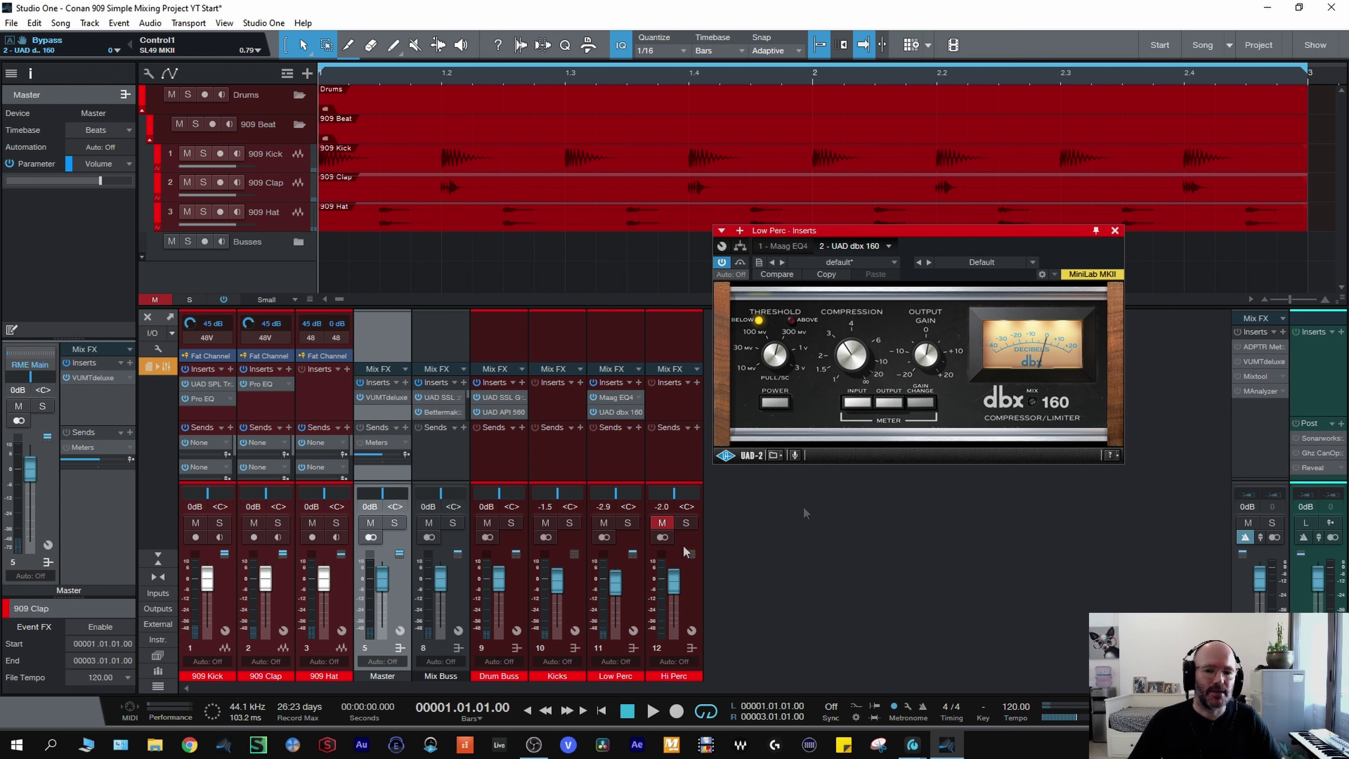
# - Unmute the Hi Perc bus during playback and lower its volume to -3.4 dB
pyautogui.press('space')
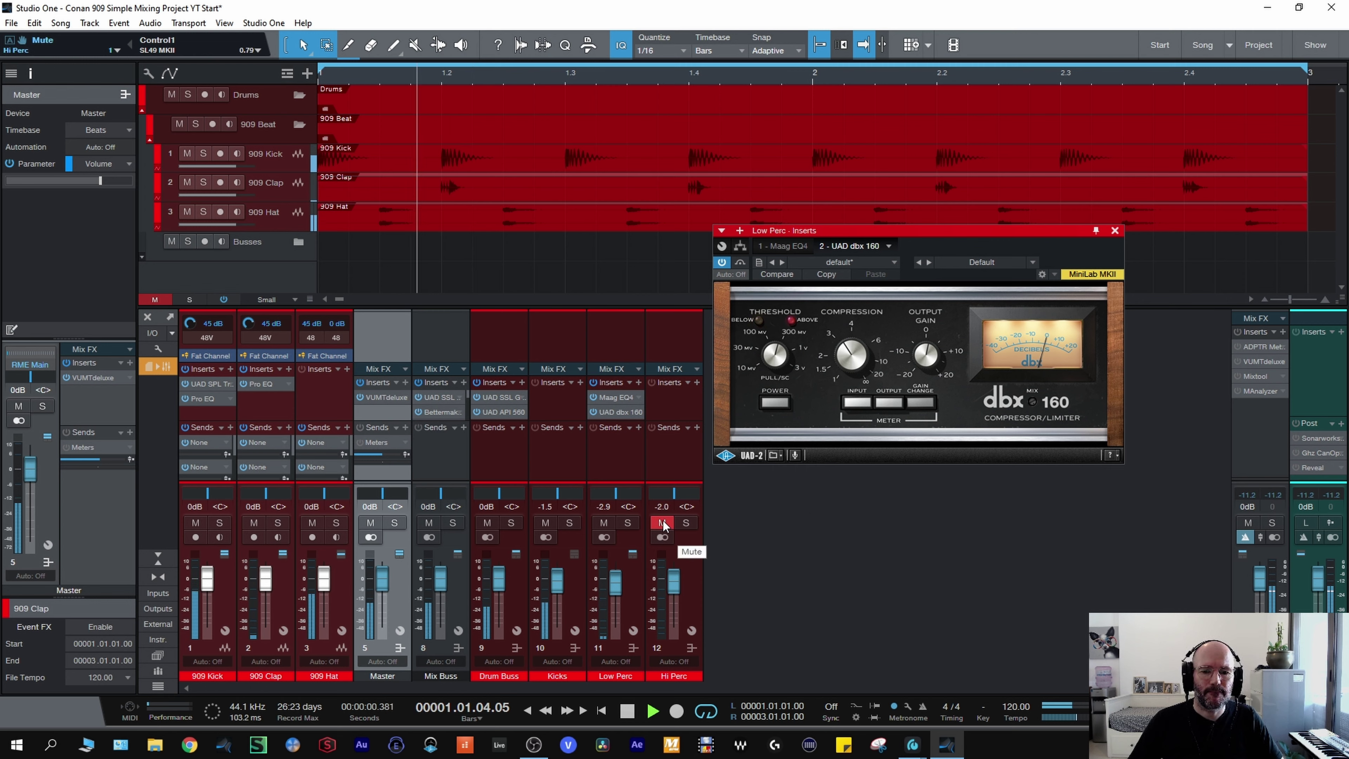
pyautogui.click(662, 522)
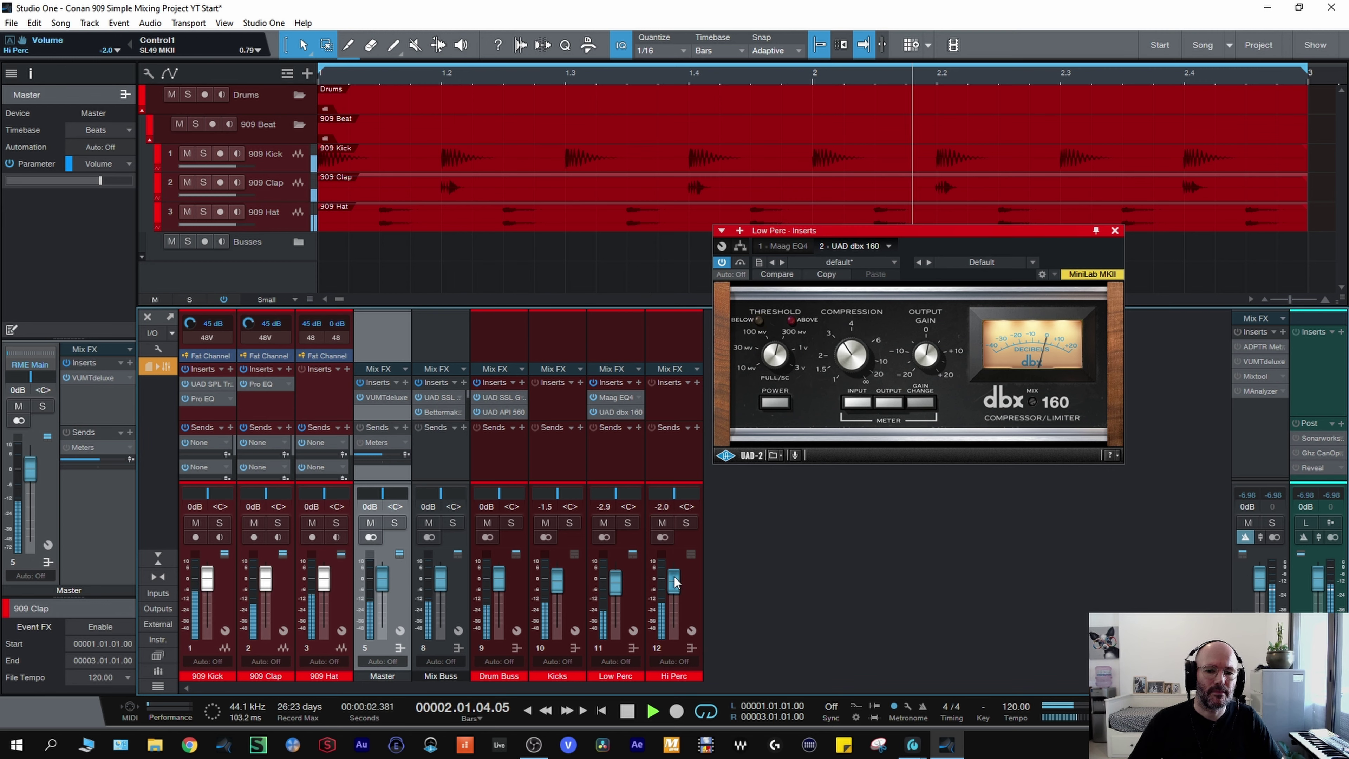
pyautogui.moveTo(675, 576); pyautogui.dragTo(675, 583)
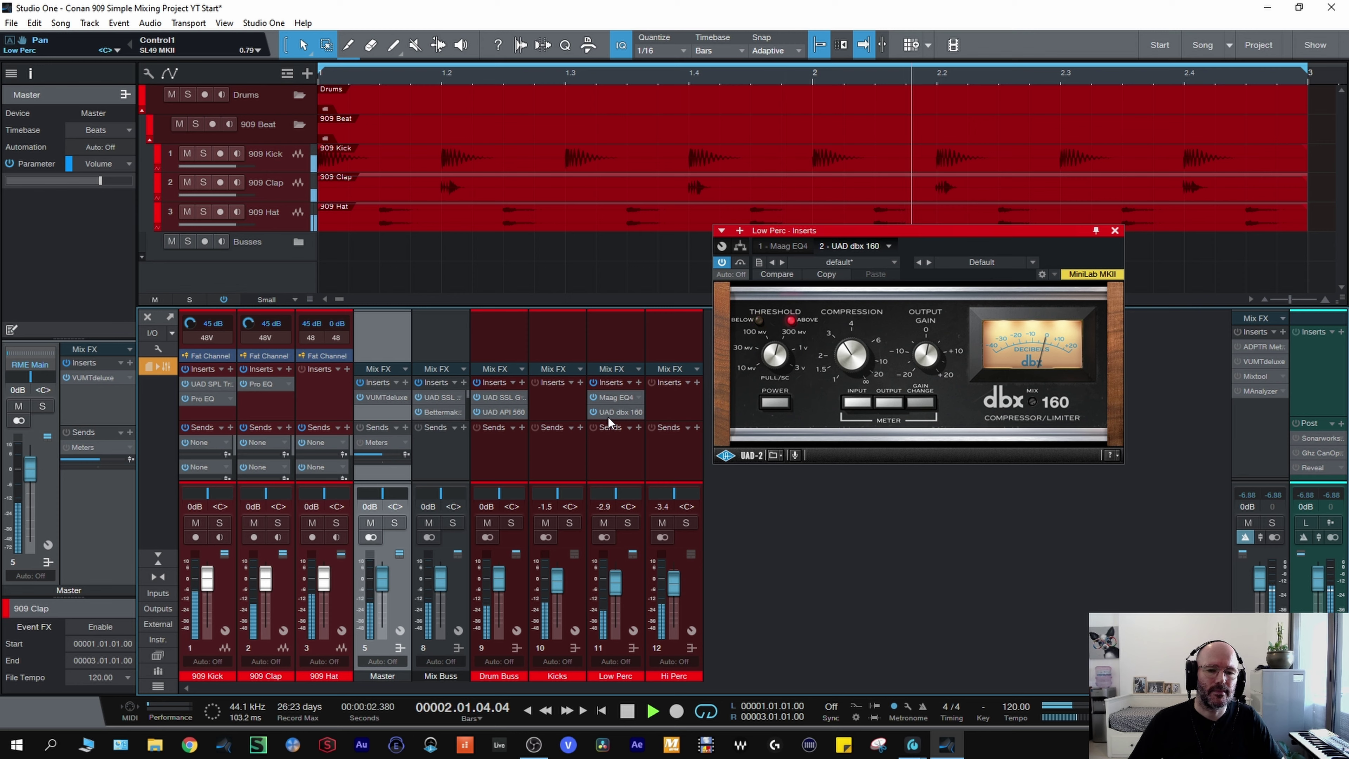
pyautogui.press('space')
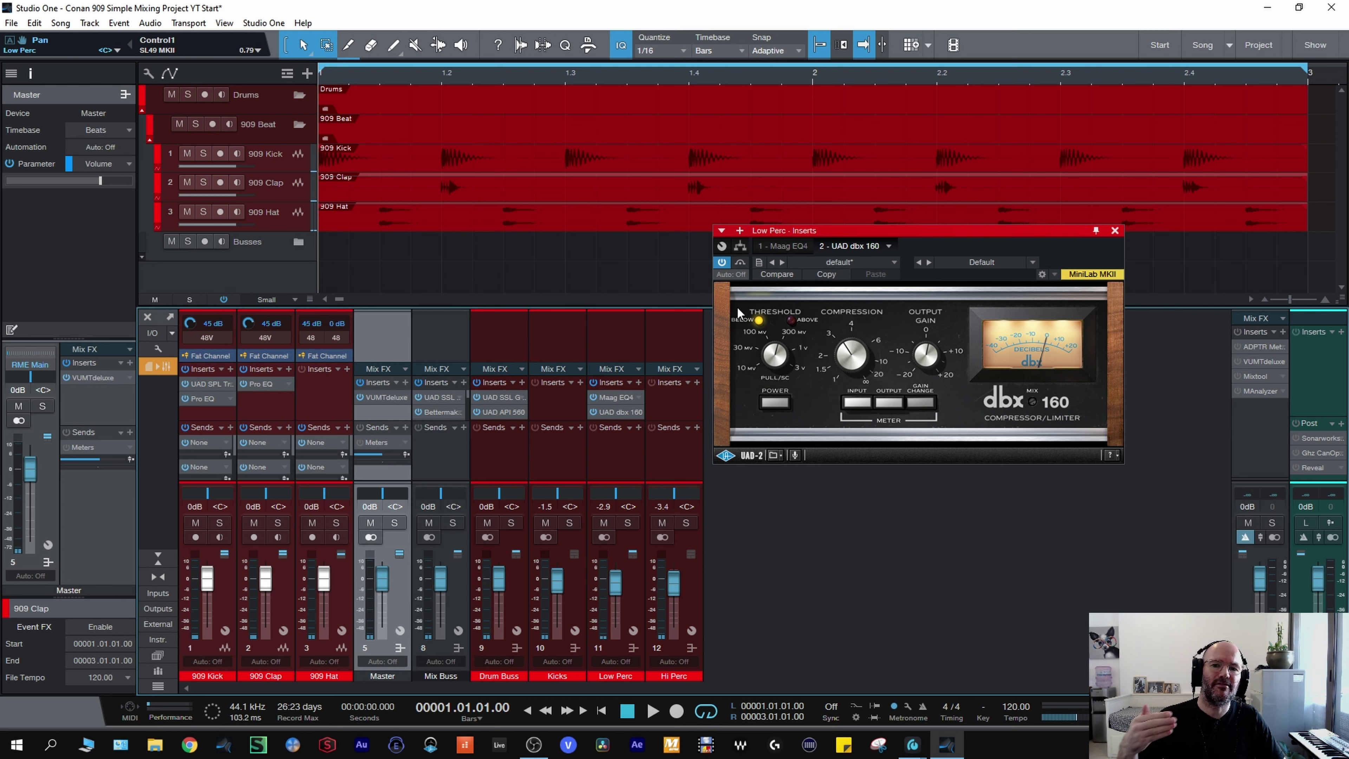
# - Play the full beat and compare the Low Perc dbx 160 bypassed and active
pyautogui.press('space')
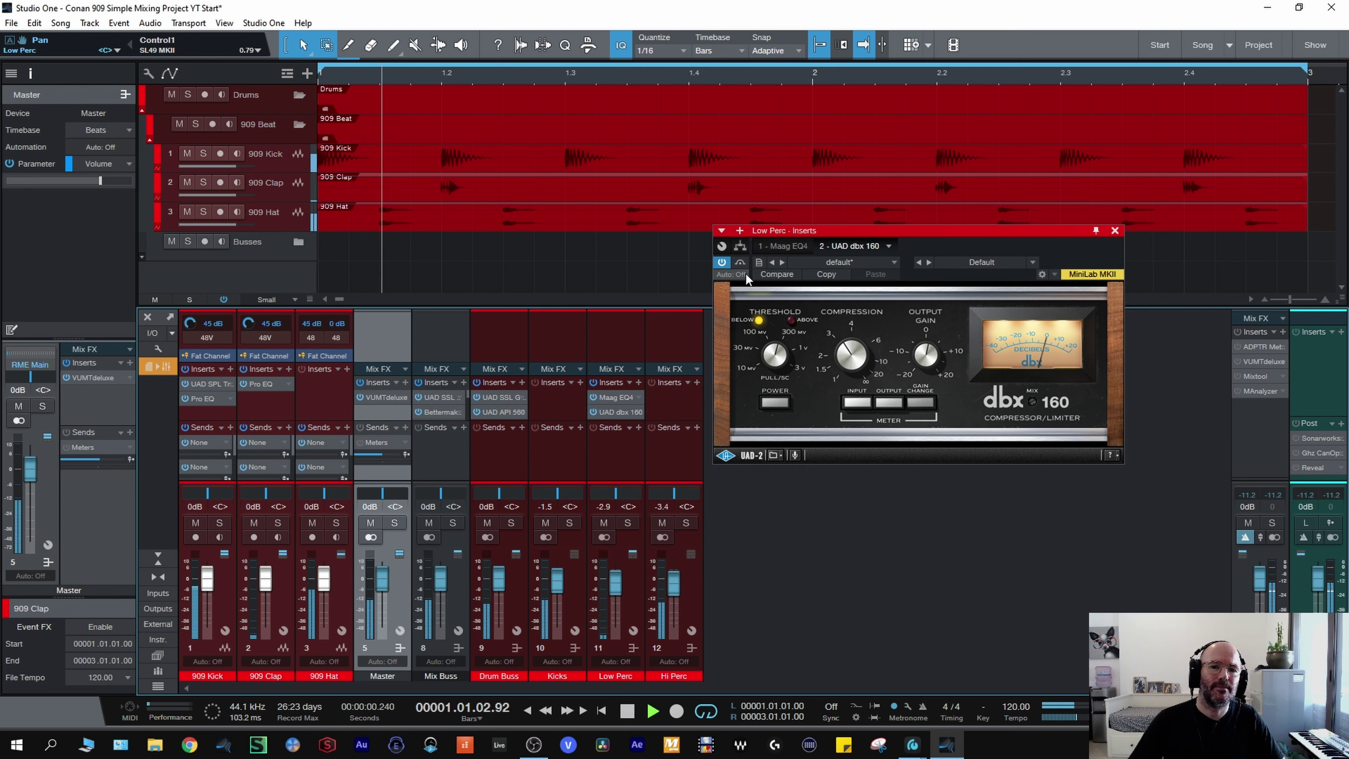
pyautogui.click(742, 261)
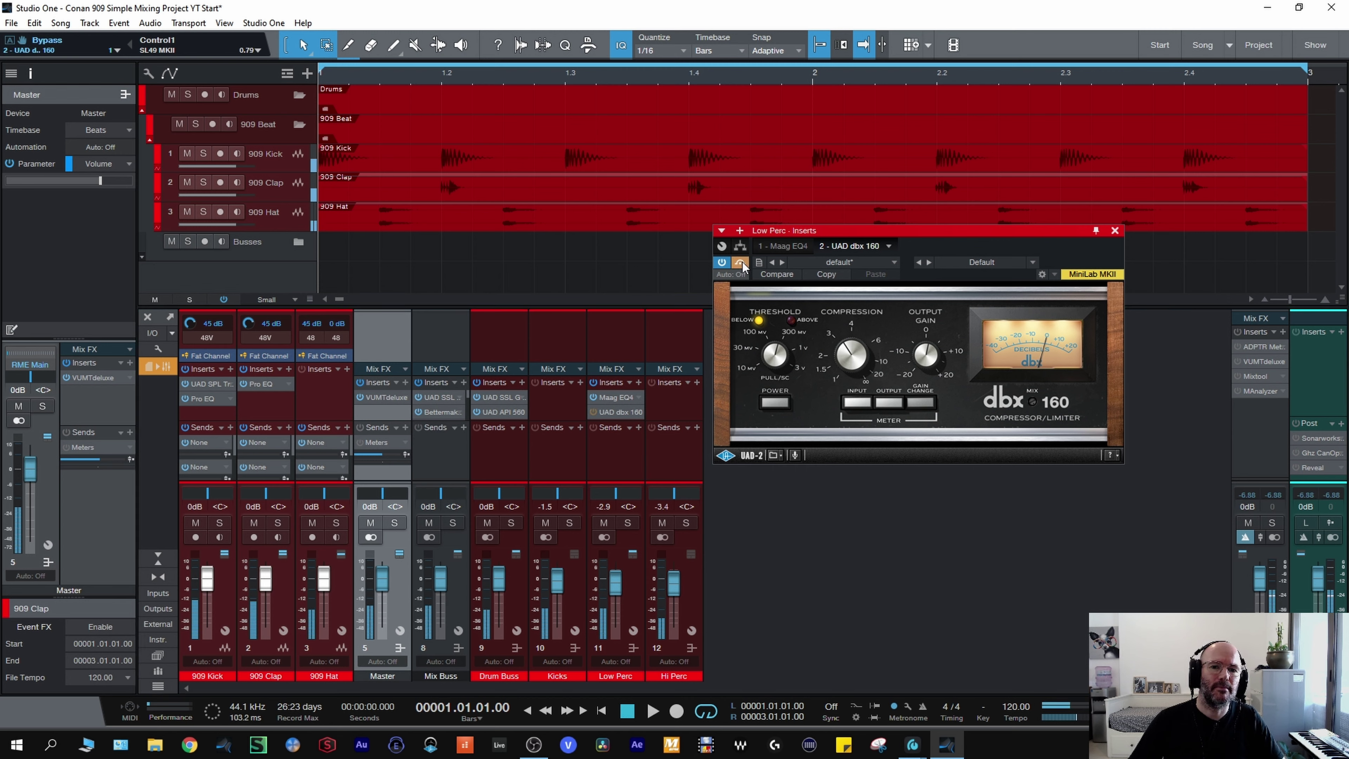
pyautogui.press('space')
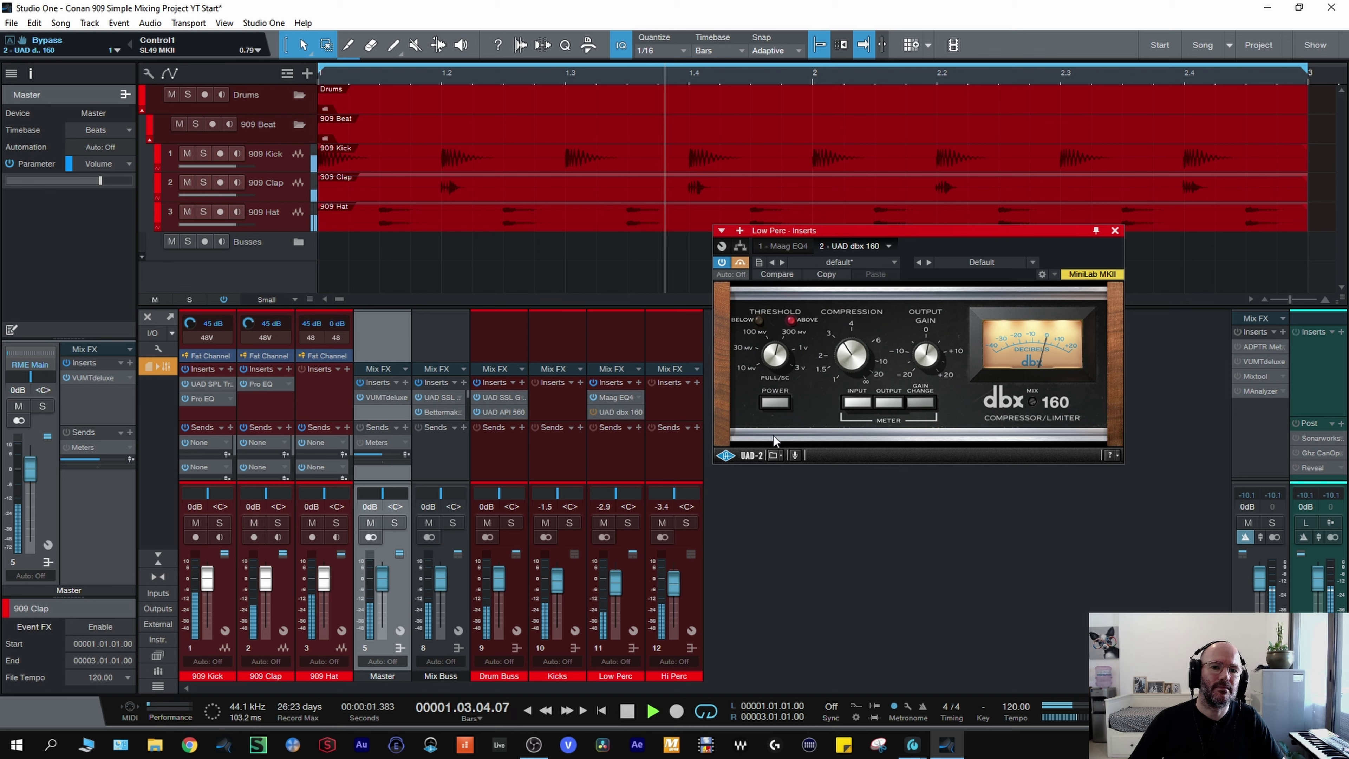
pyautogui.click(740, 264)
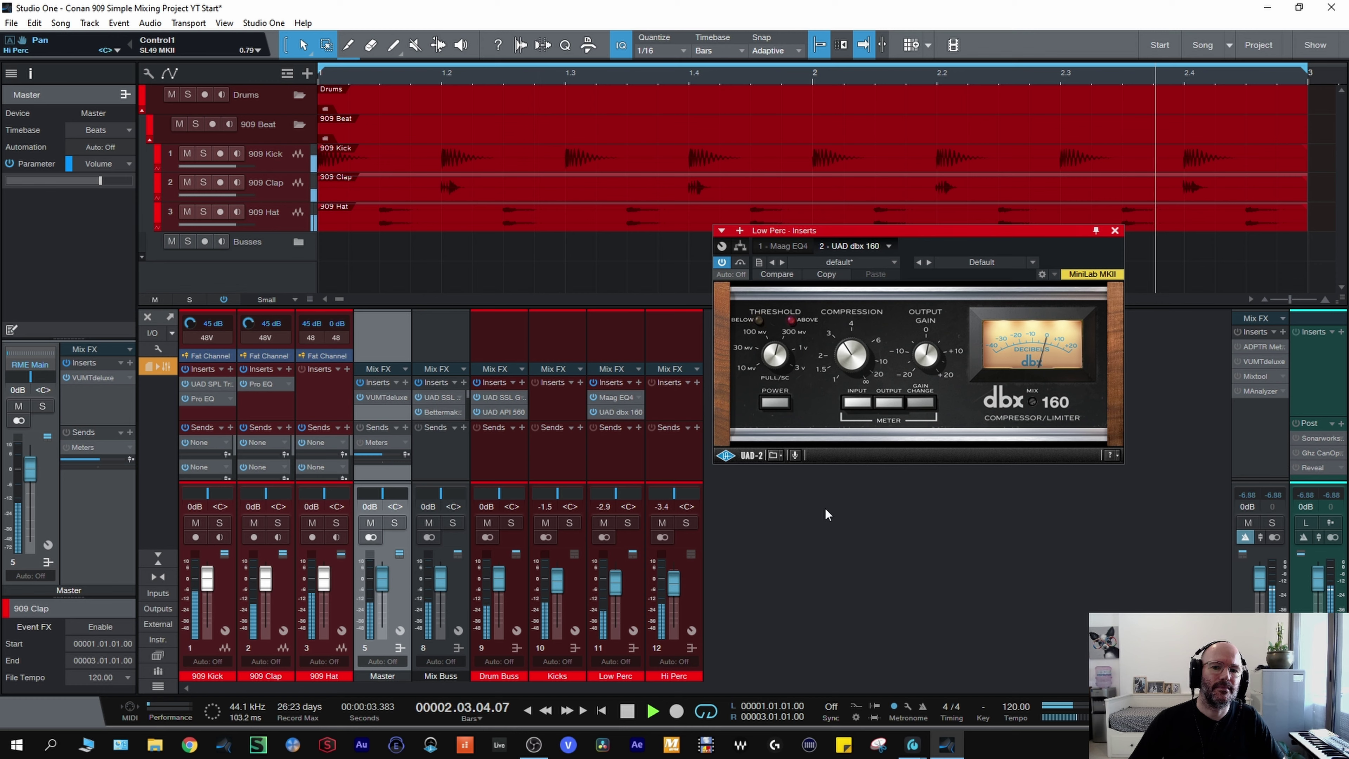
pyautogui.press('space')
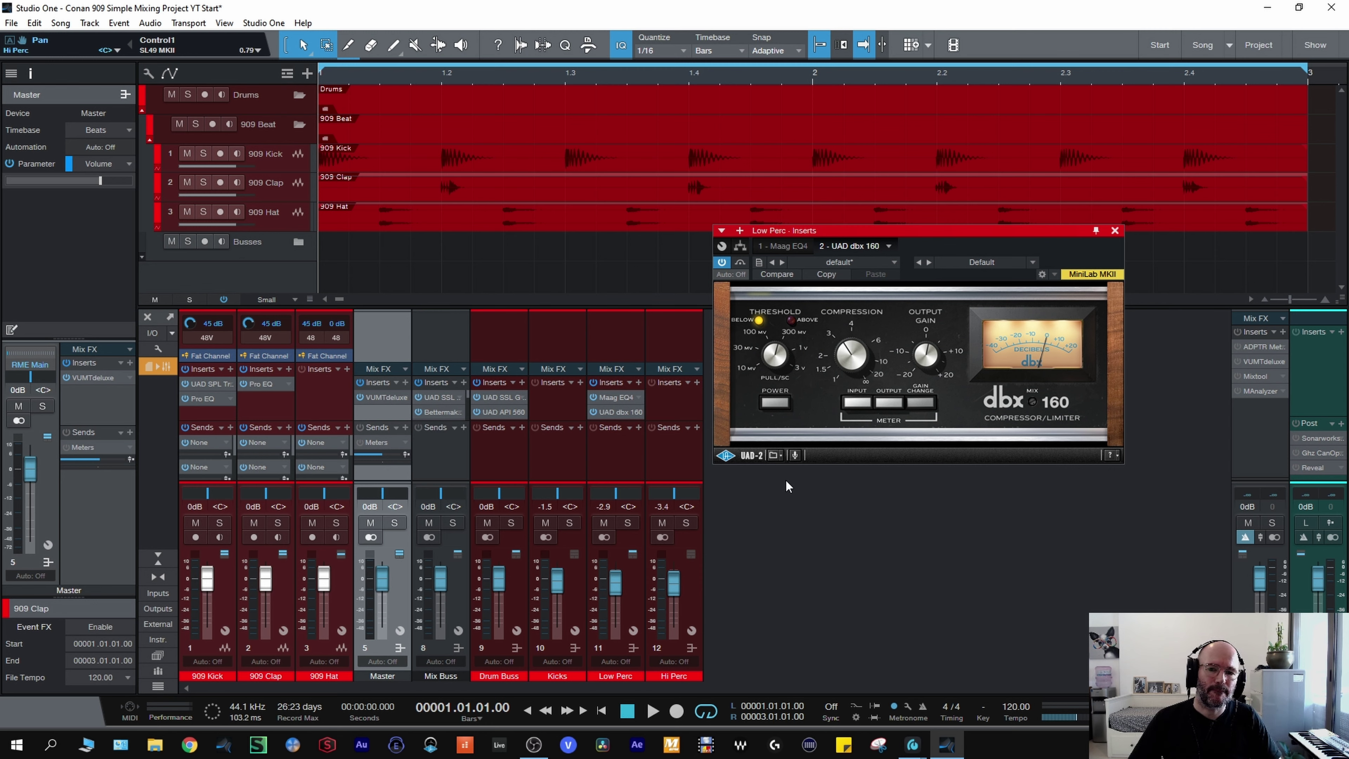
# - Listen to the full beat again and close the Low Perc dbx 160 window
pyautogui.press('space')
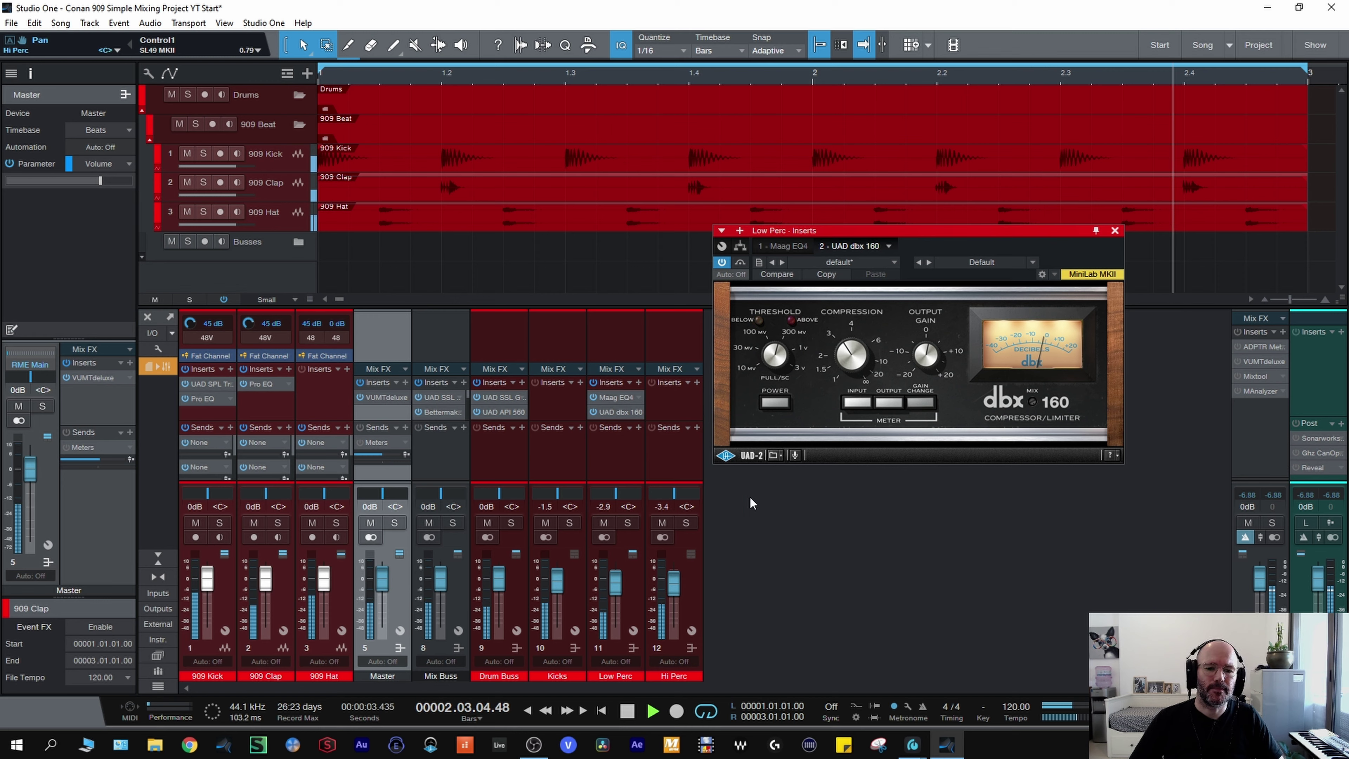
pyautogui.press('space')
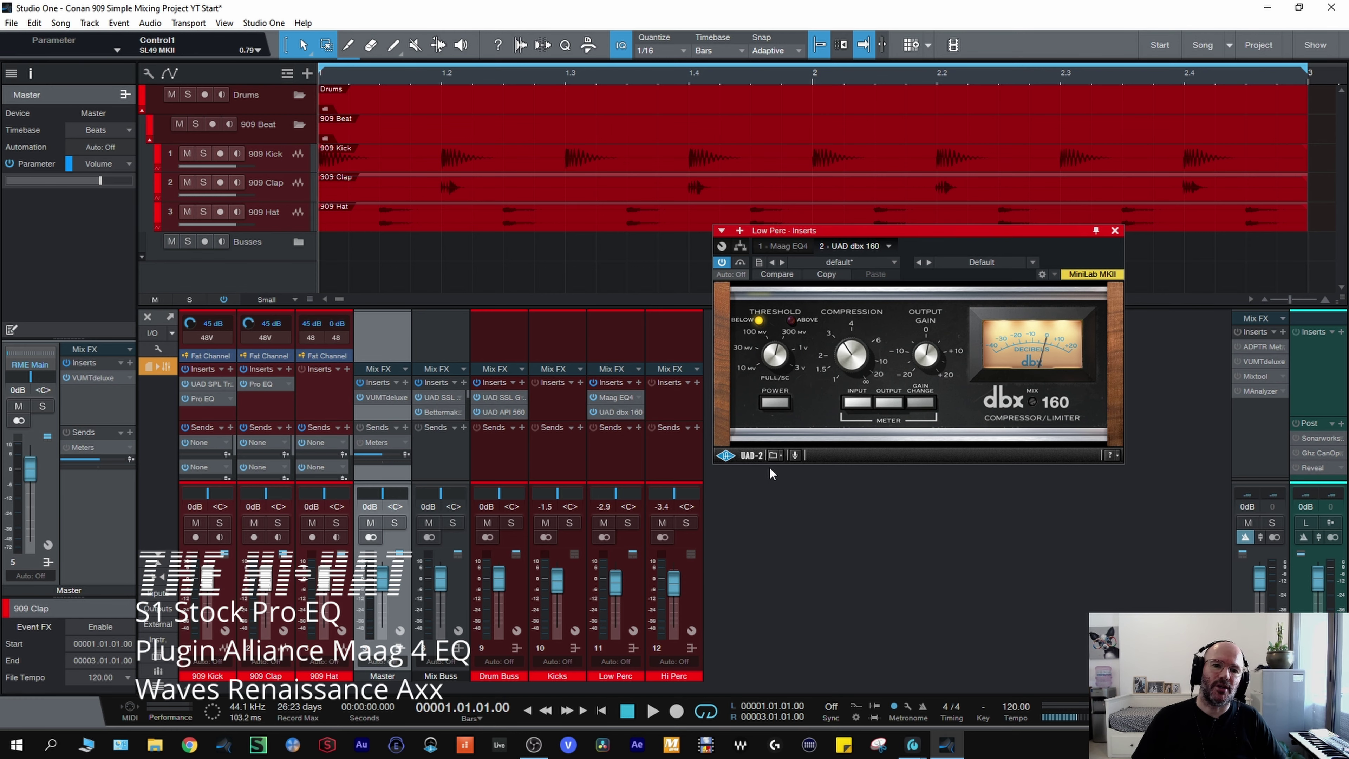
pyautogui.press('space')
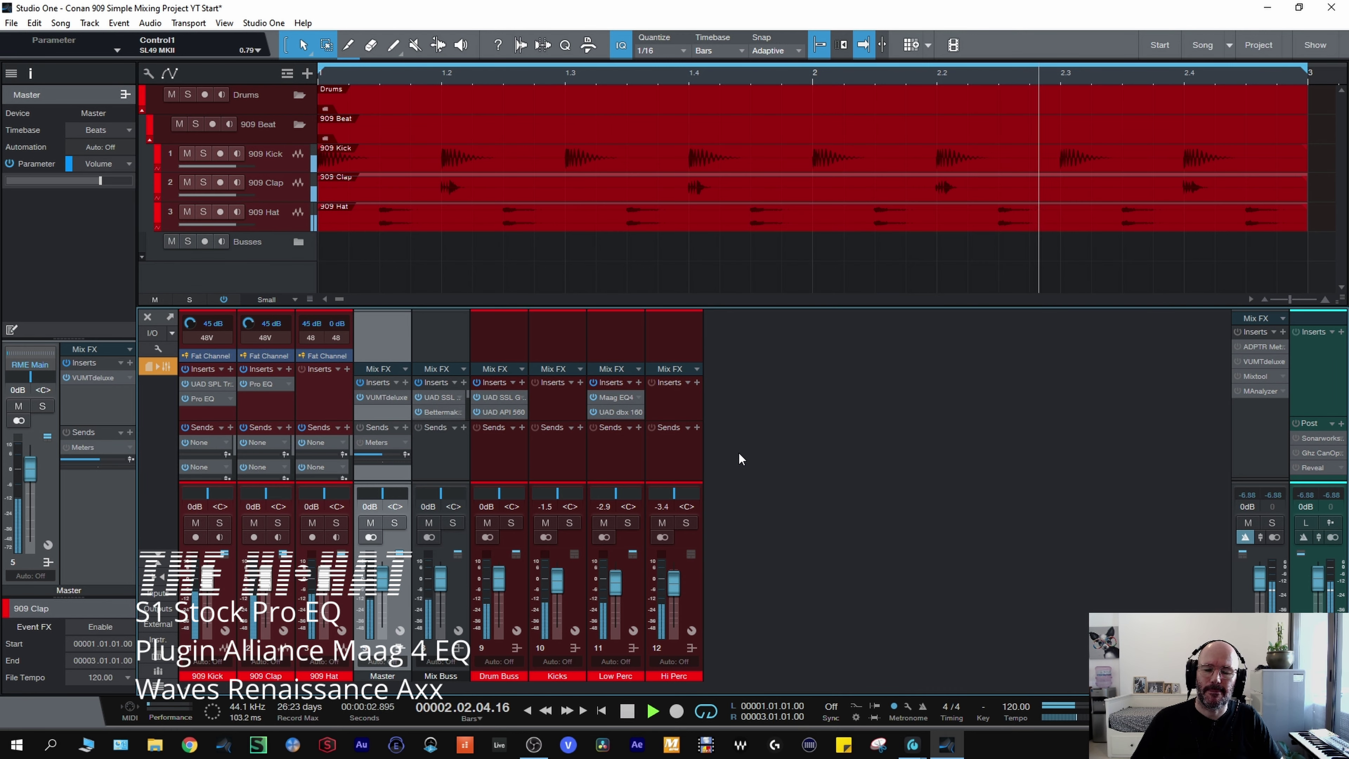
pyautogui.press('space')
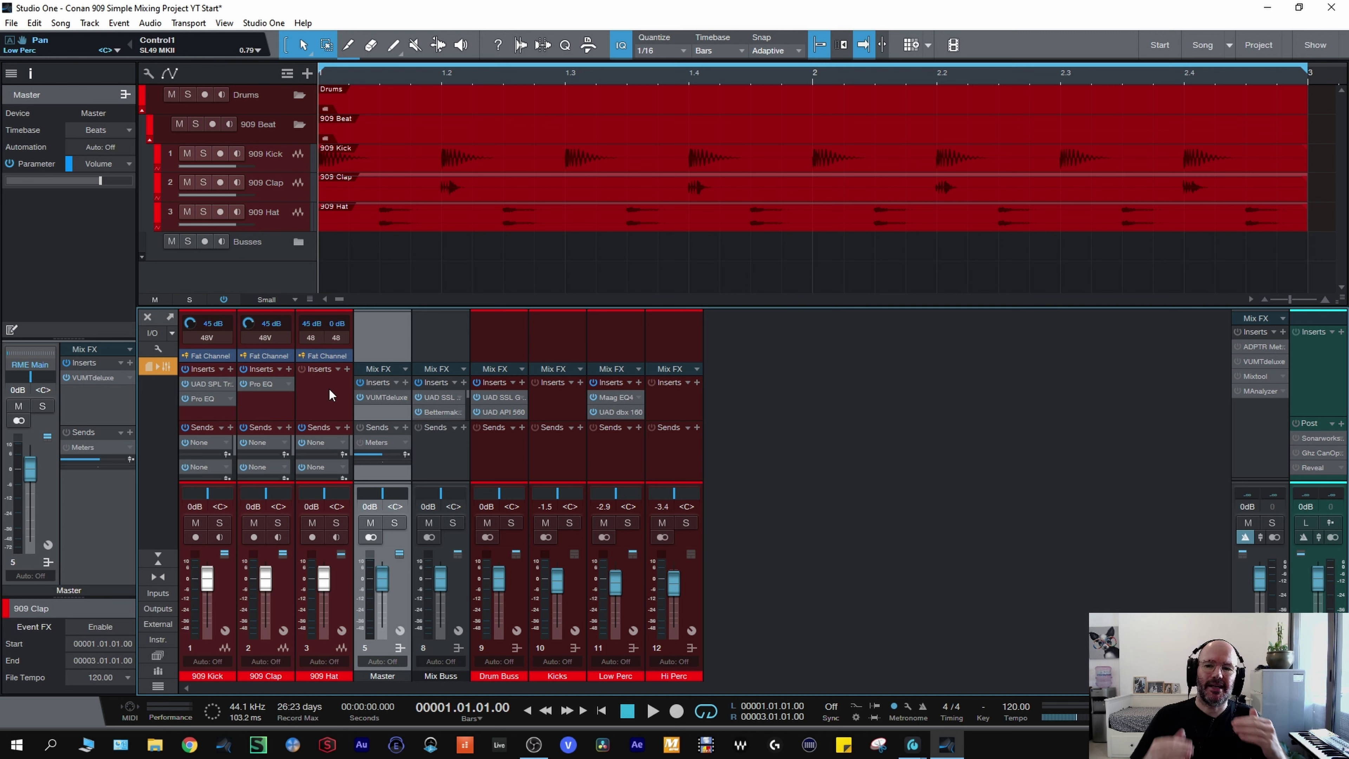
# - Insert Pro EQ on the 909 Hat and enable its low cut at 196 Hz while the beat plays
pyautogui.click(348, 368)
pyautogui.click(390, 75)
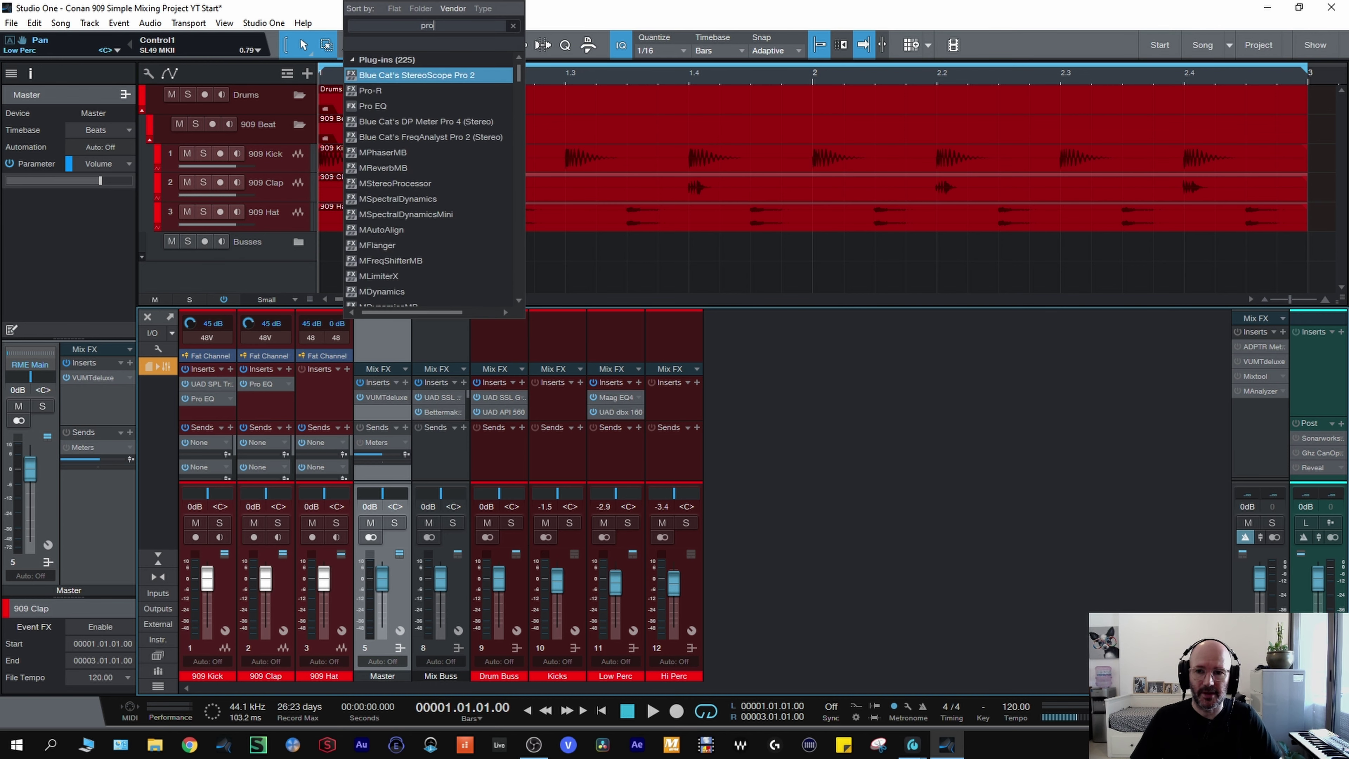
pyautogui.click(386, 105)
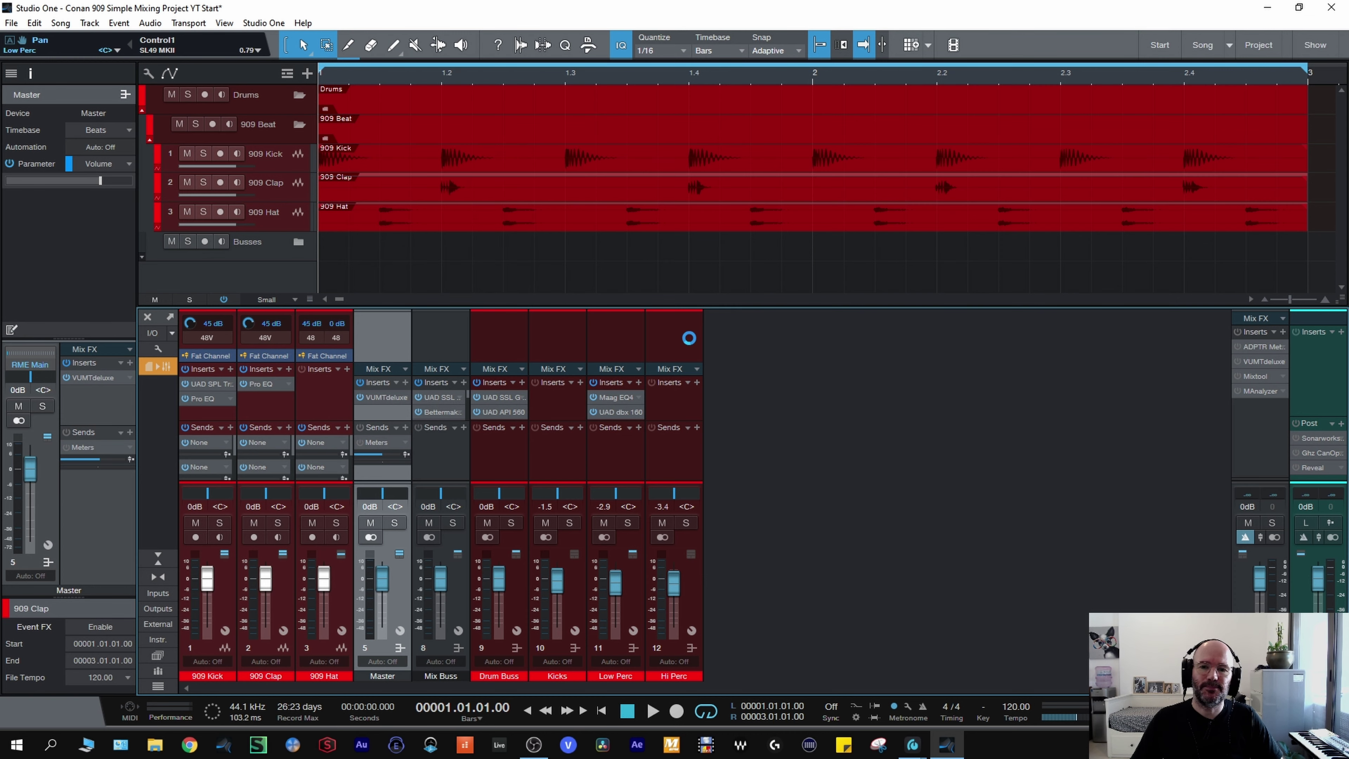
pyautogui.press('space')
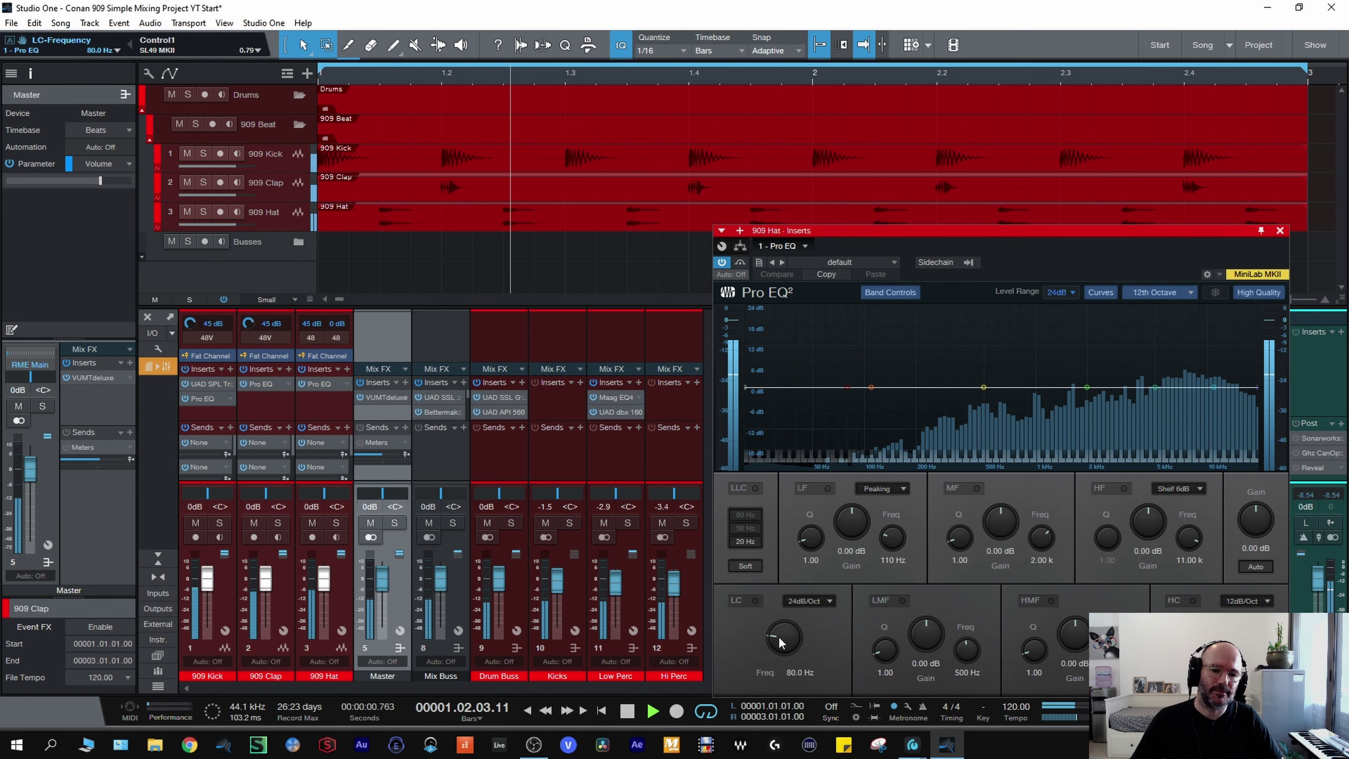
pyautogui.click(754, 600)
pyautogui.moveTo(773, 645)
pyautogui.mouseDown()
pyautogui.moveTo(780, 617)
pyautogui.moveTo(780, 631)
pyautogui.mouseUp()
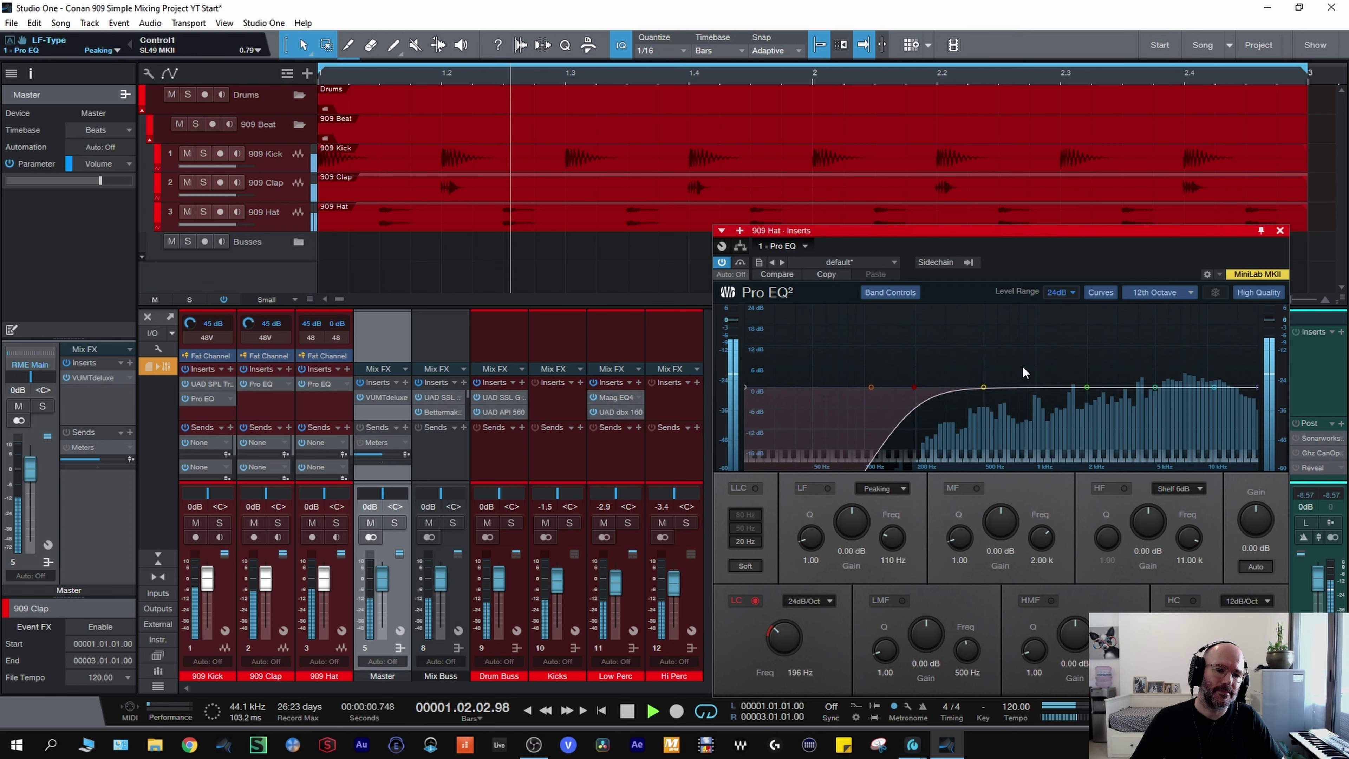
# - Set the 909 Hat's low-cut frequency to 183 Hz during playback
pyautogui.press('space')
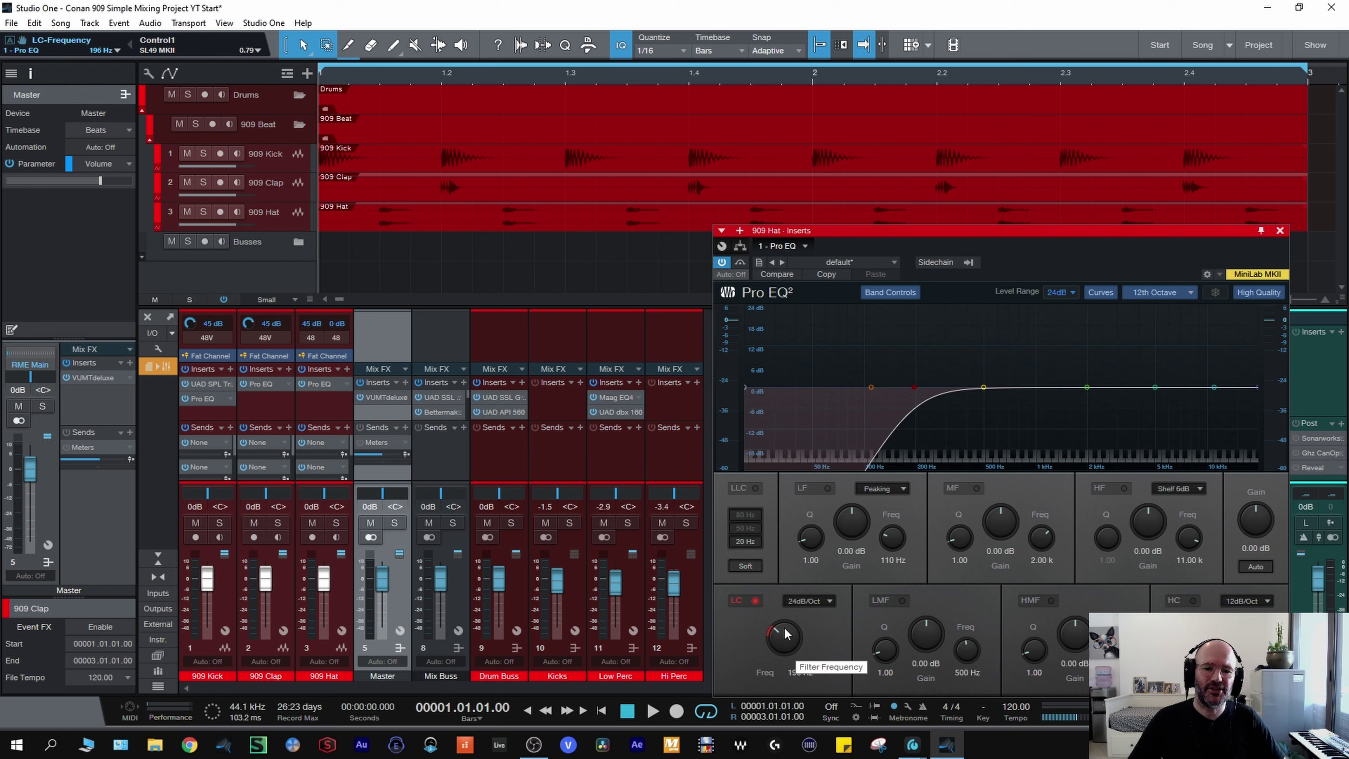
pyautogui.press('space')
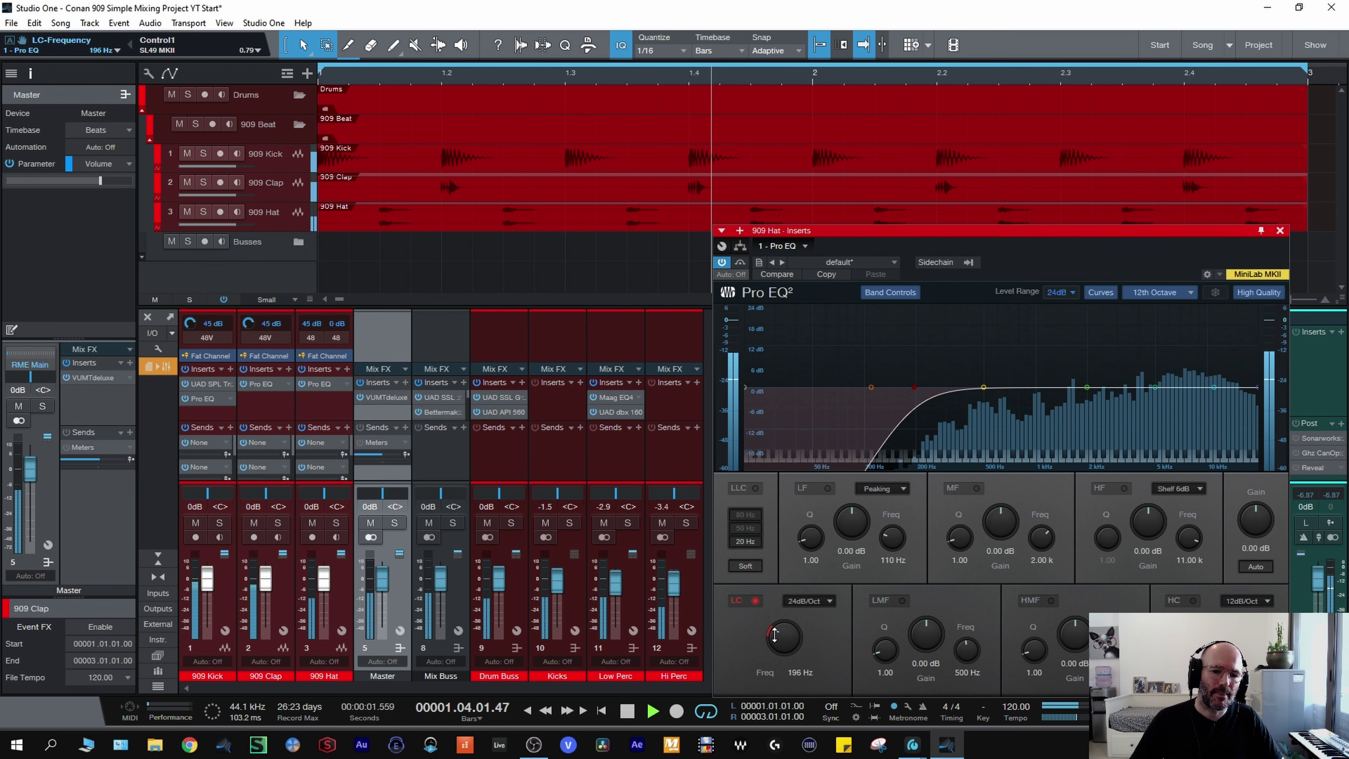
pyautogui.moveTo(774, 636)
pyautogui.mouseDown()
pyautogui.moveTo(786, 626)
pyautogui.moveTo(781, 642)
pyautogui.mouseUp()
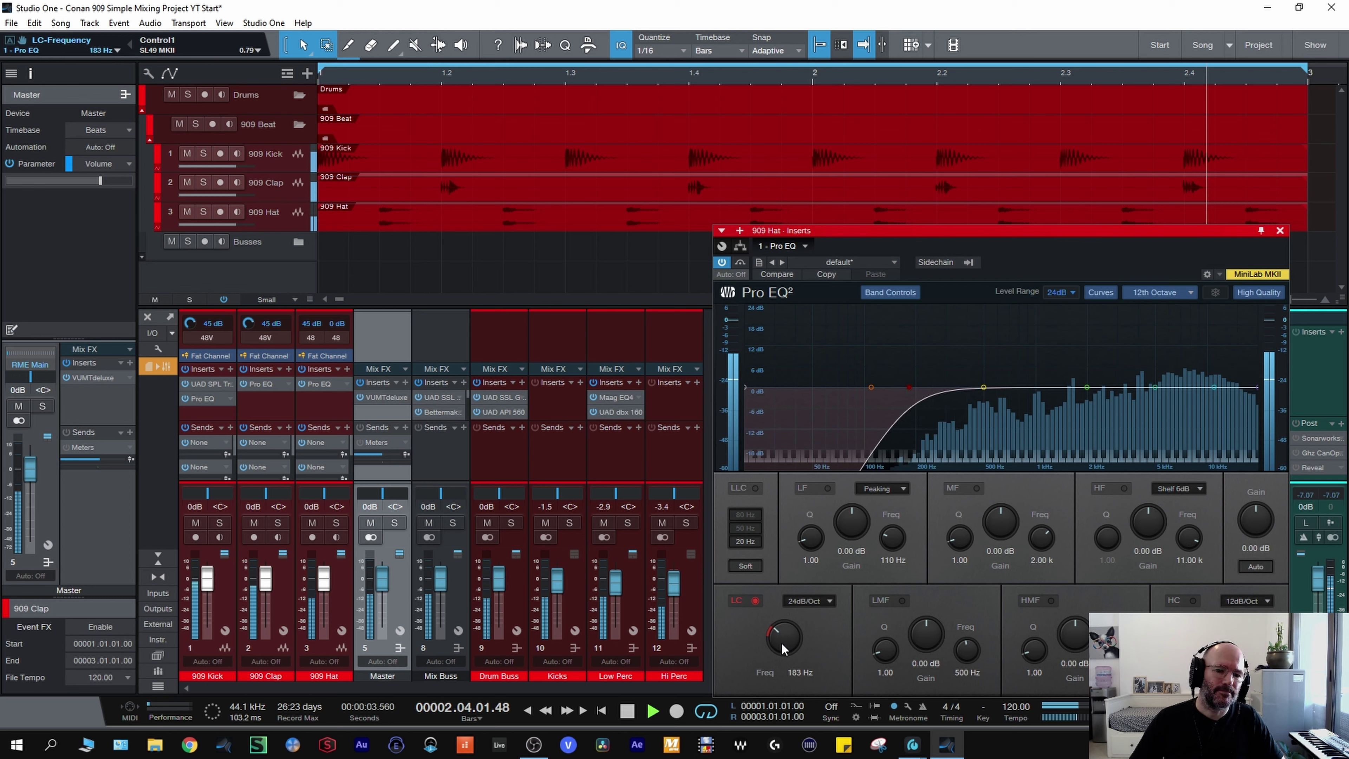
# - Listen to the full beat again with the 909 Hat's low cut active and close its Pro EQ window
pyautogui.press('space')
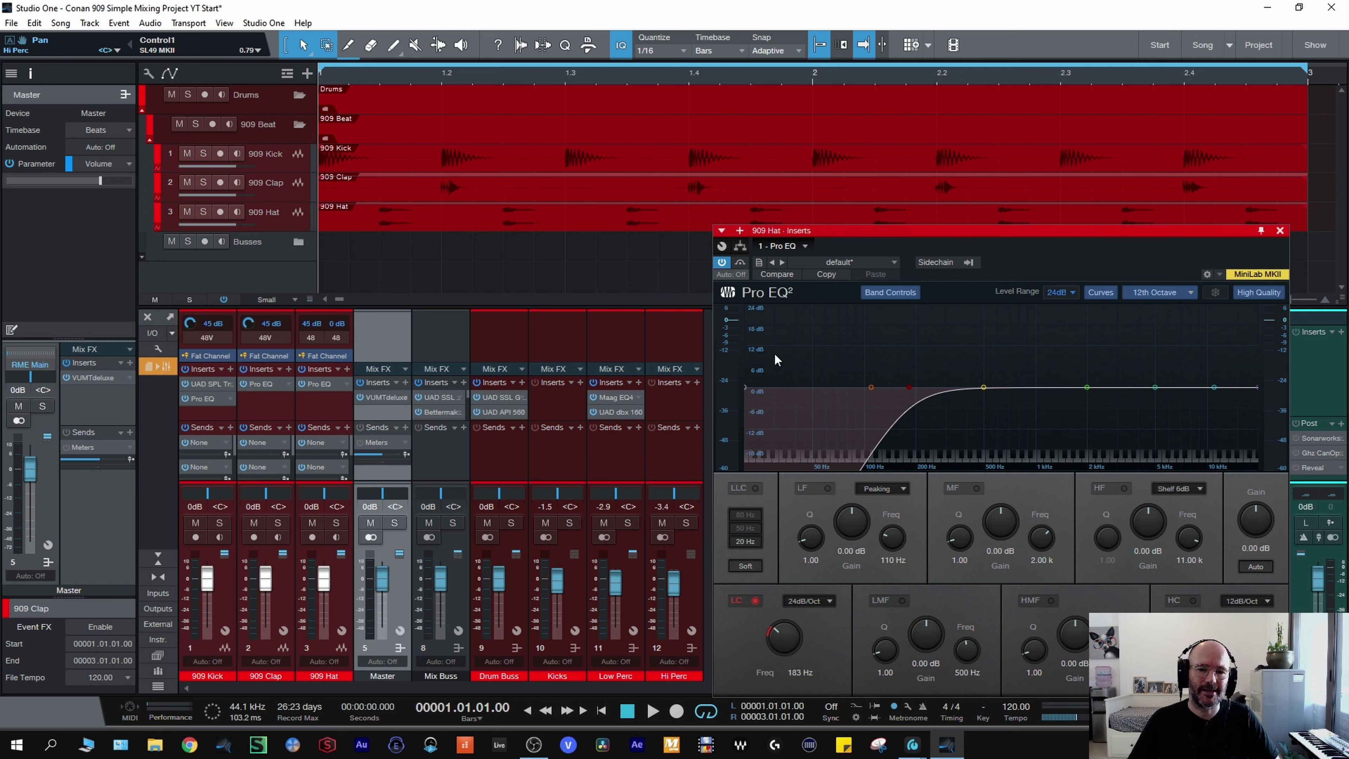
pyautogui.press('space')
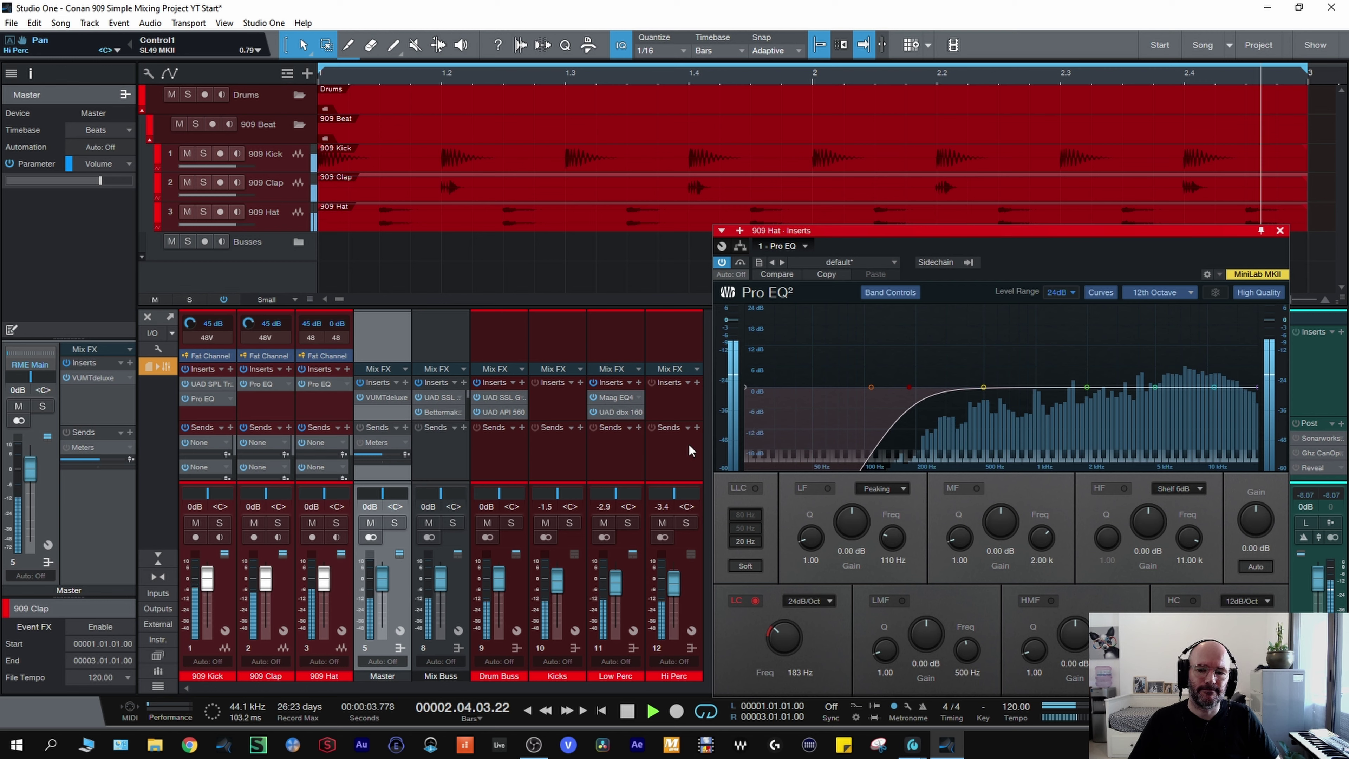
pyautogui.press('space')
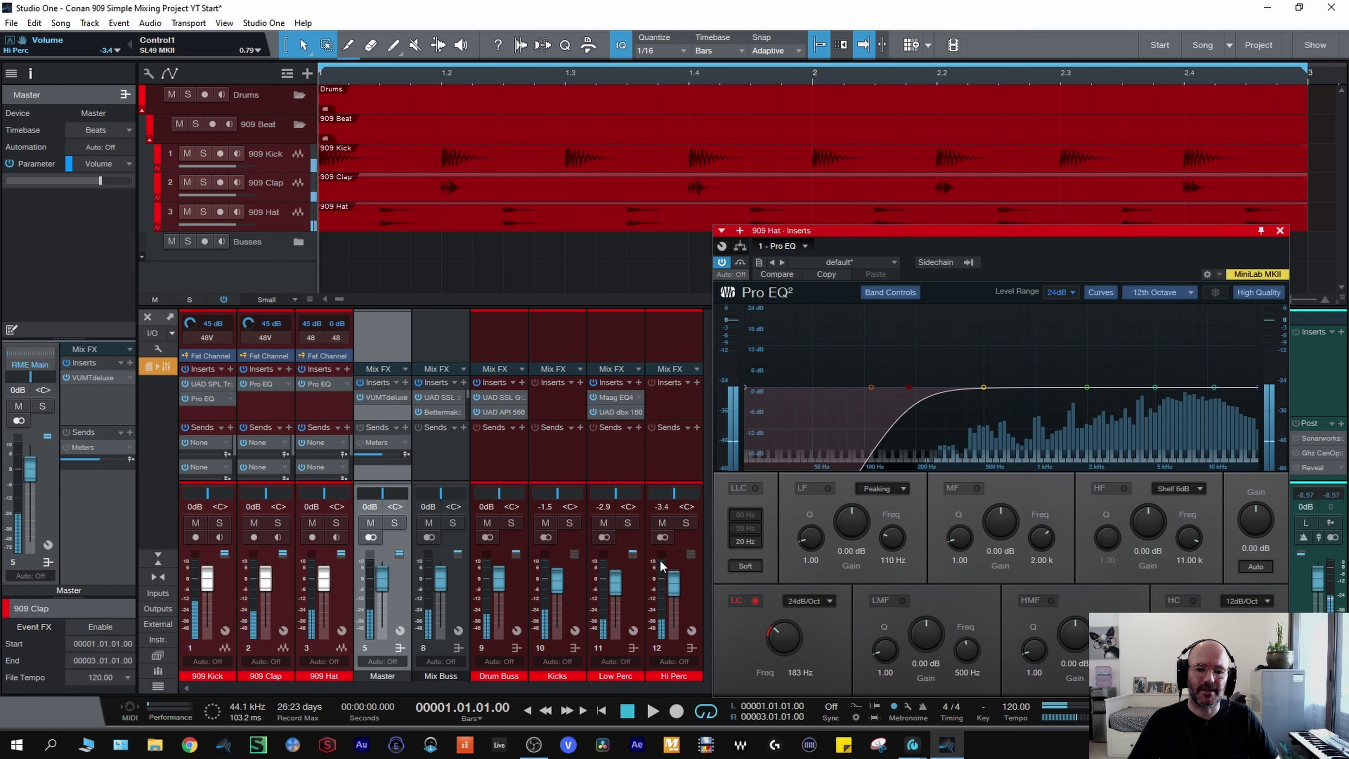
pyautogui.click(1280, 232)
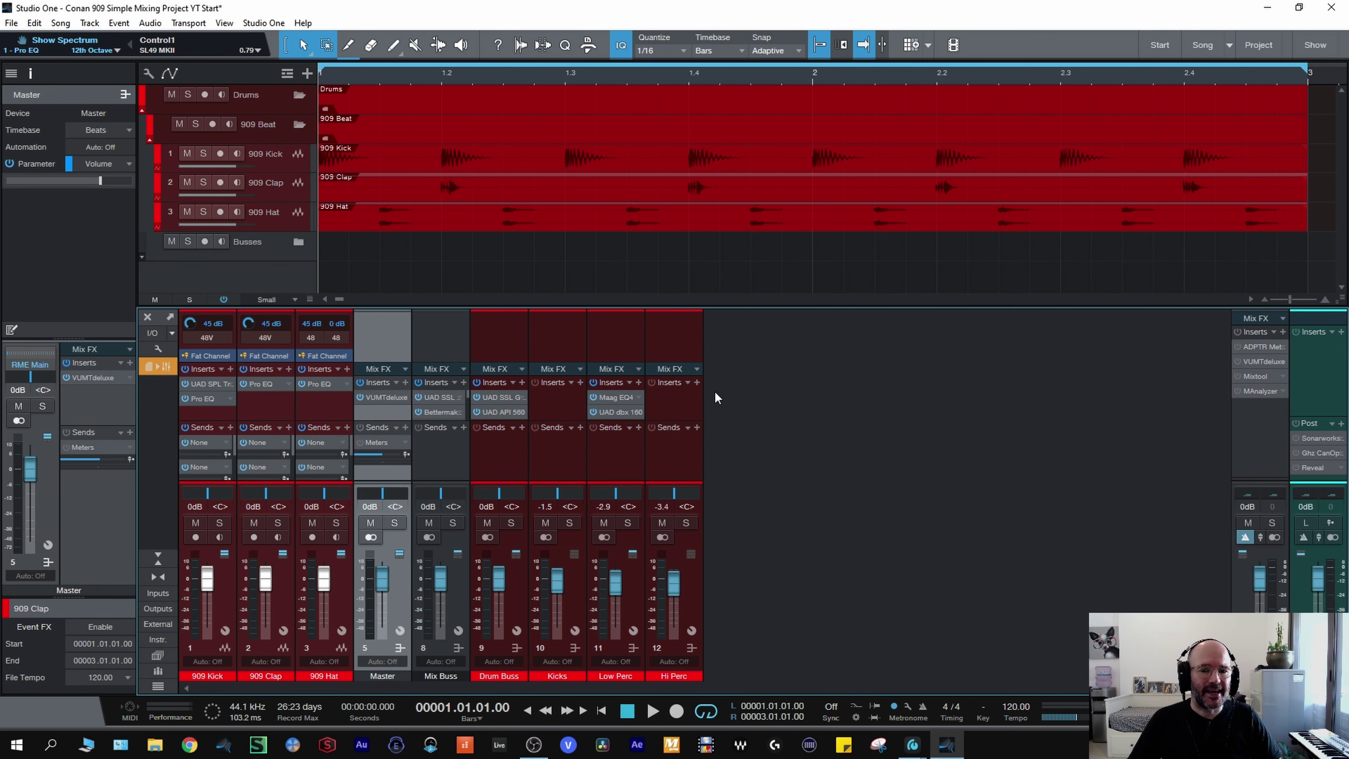
# - Insert the Maag EQ4 on the Hi Perc buss and place its window clear of the track area
pyautogui.click(697, 382)
pyautogui.write('m')
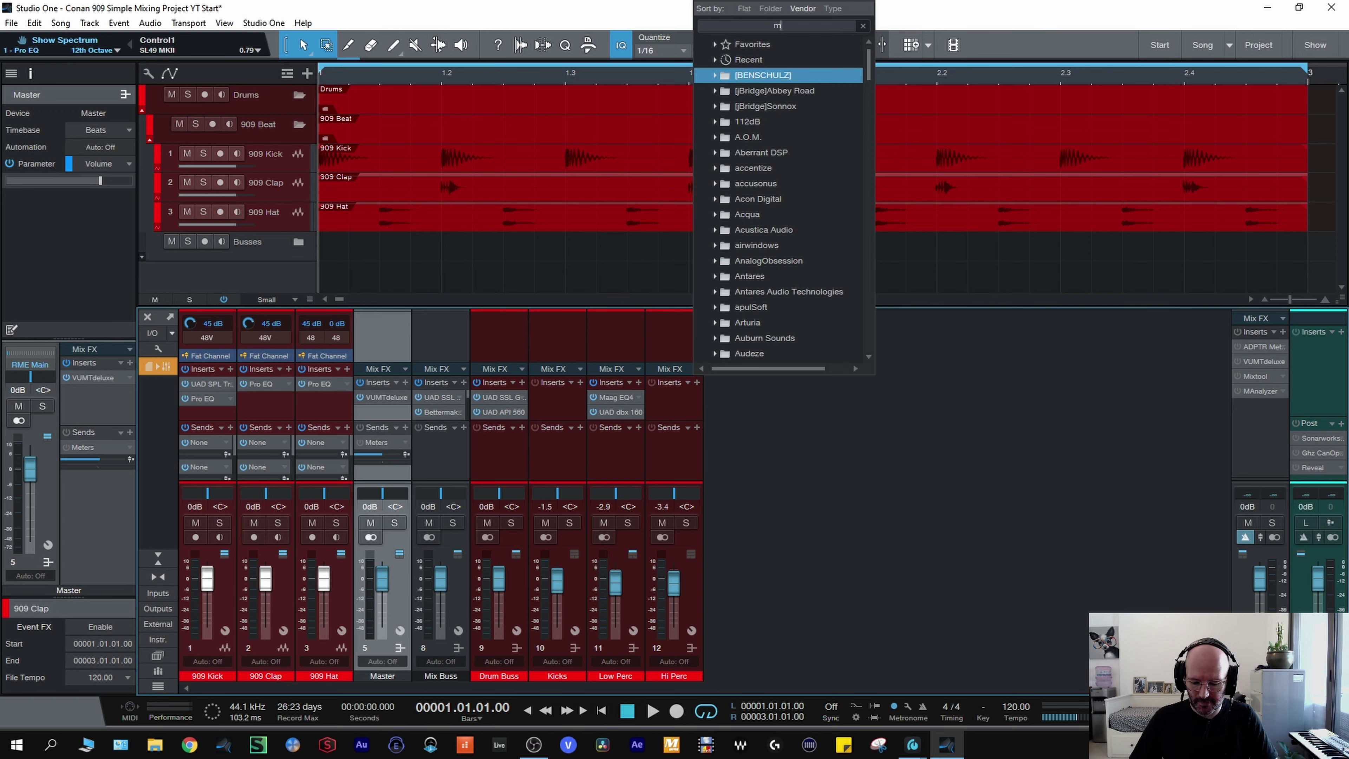
pyautogui.write('aag')
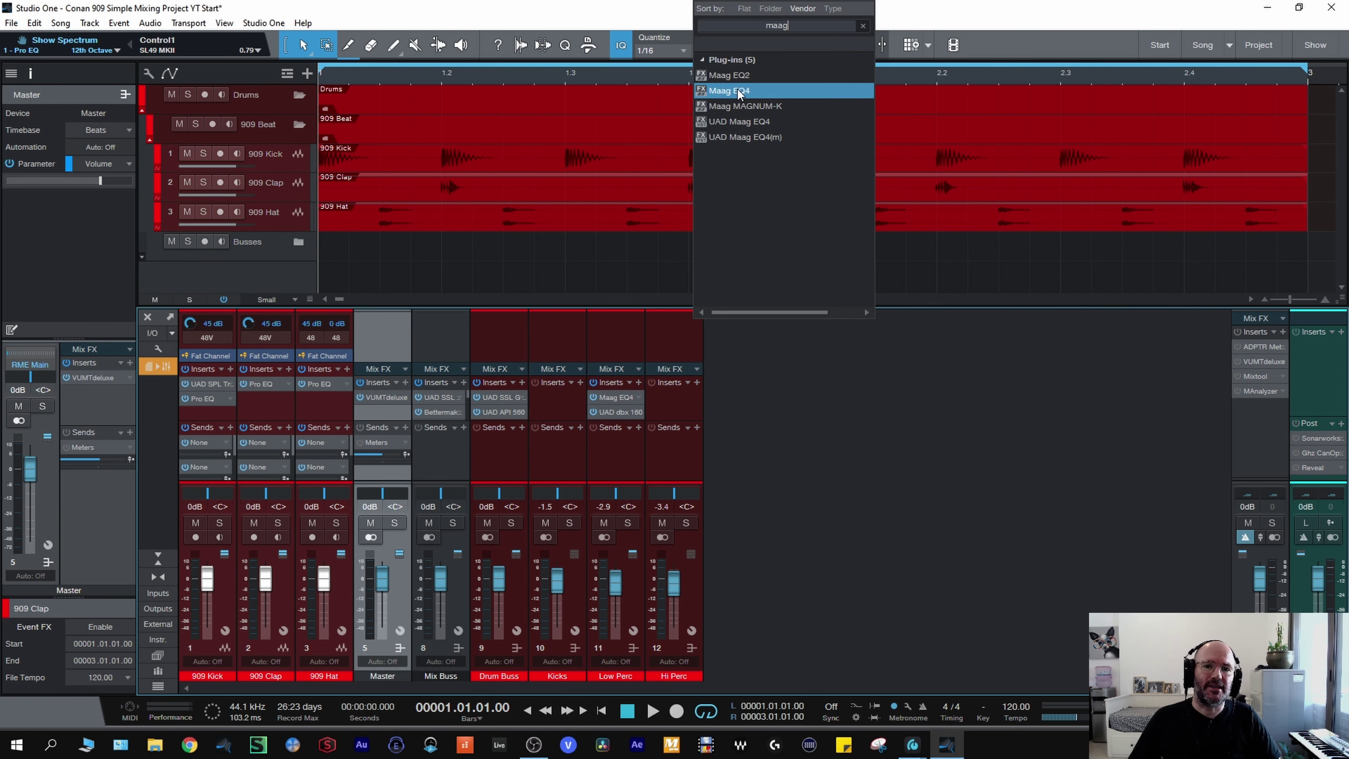
pyautogui.click(739, 92)
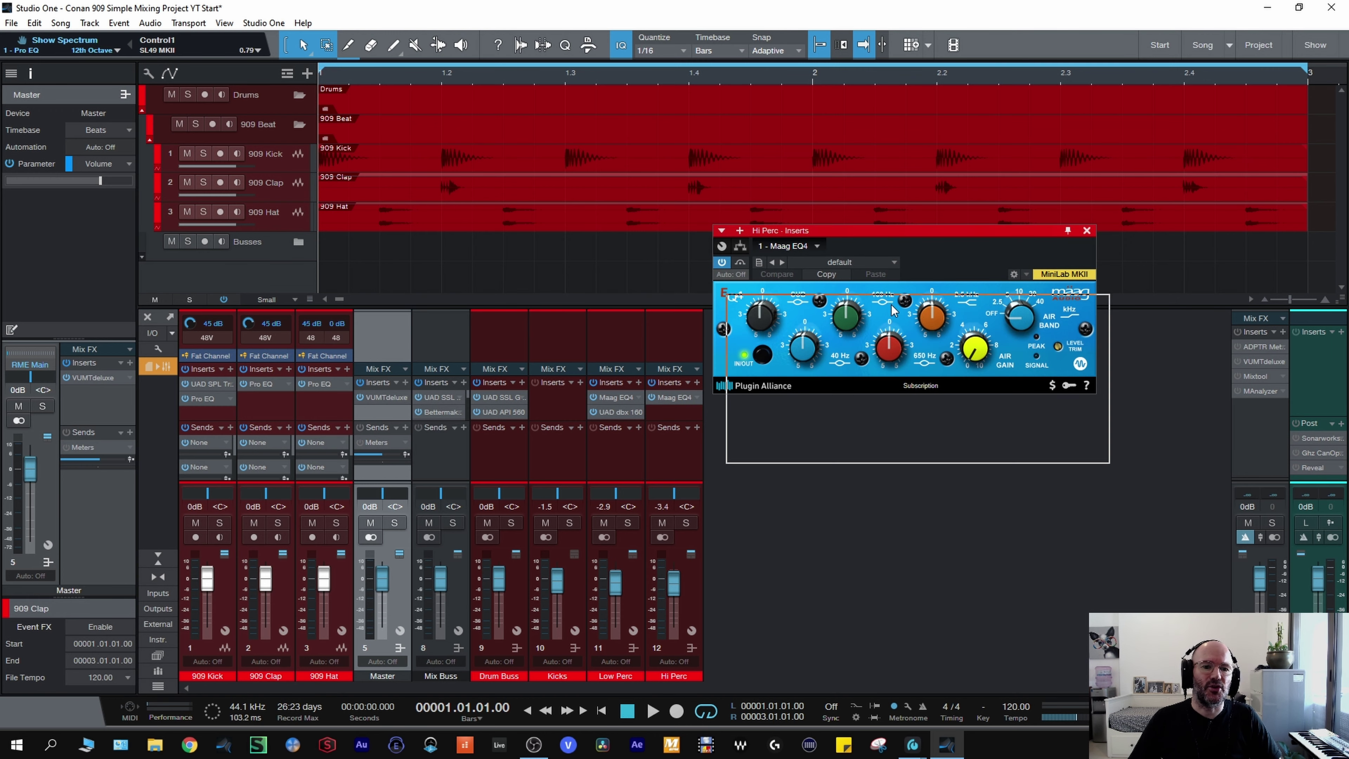
pyautogui.moveTo(878, 239); pyautogui.dragTo(885, 318)
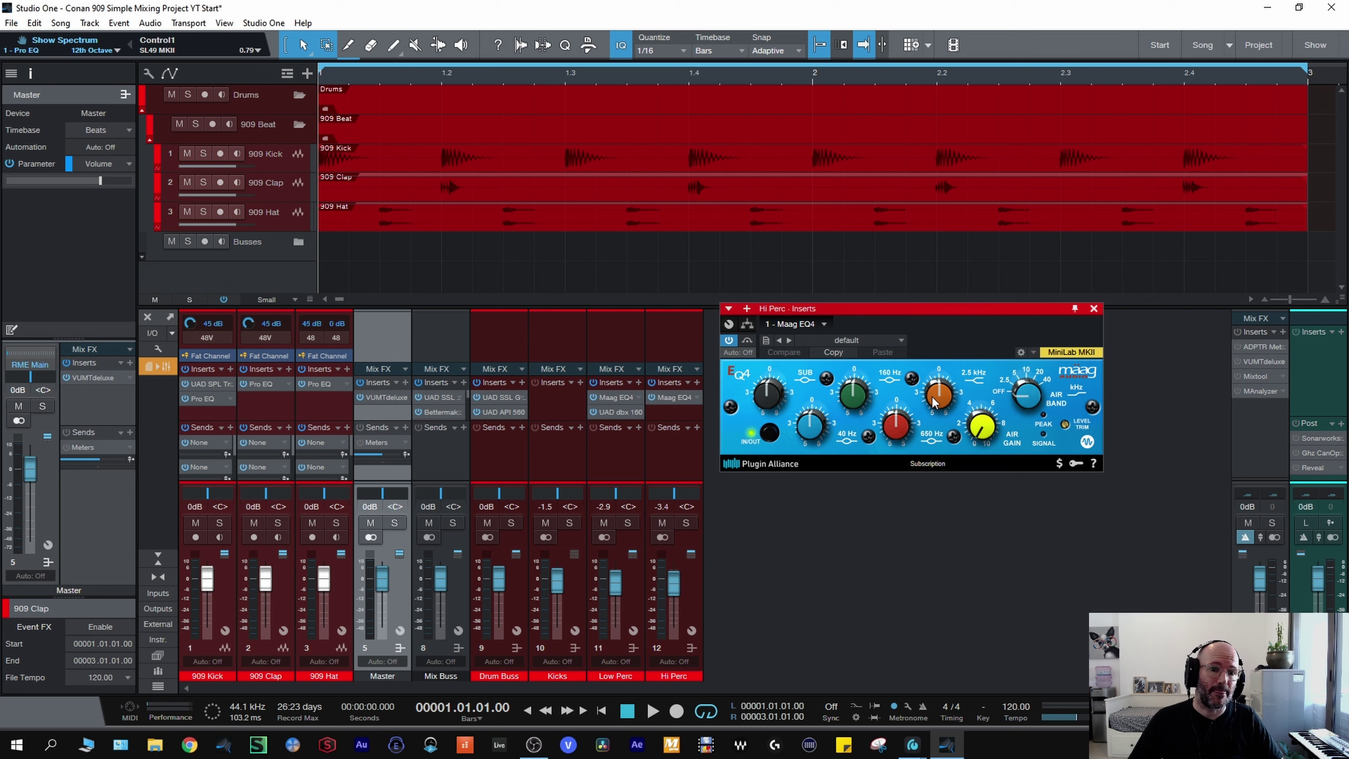
# - Set the Hi Perc Maag EQ4's Air Band to 10 kHz while the beat plays, and stop playback
pyautogui.press('space')
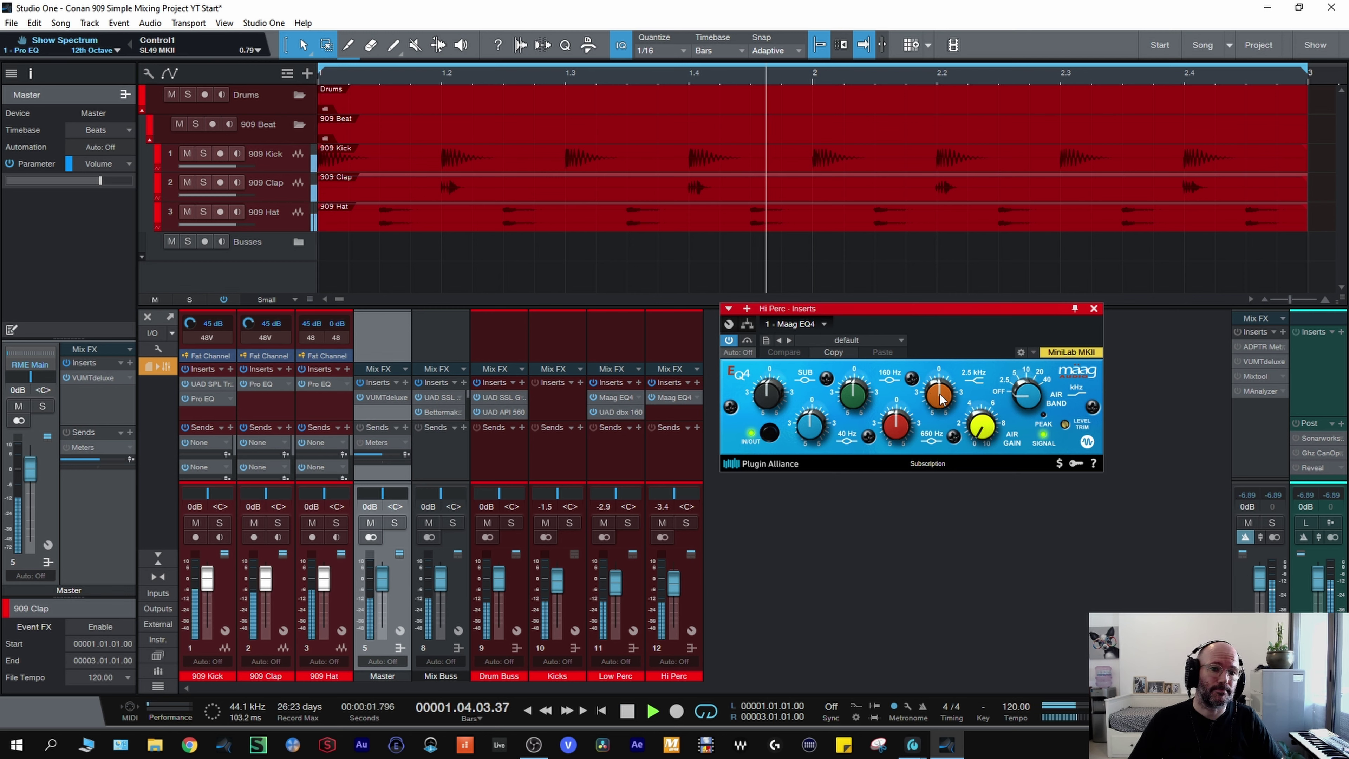
pyautogui.click(1016, 393)
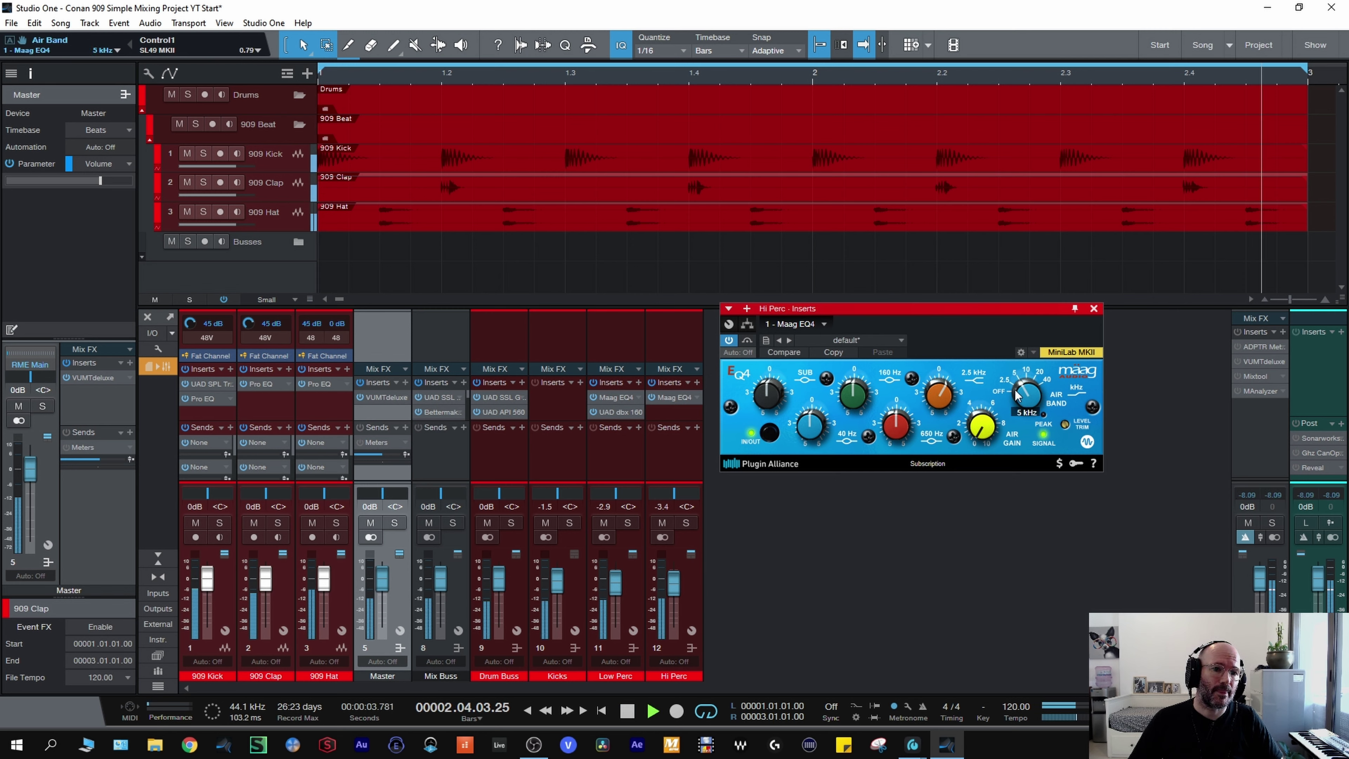
pyautogui.moveTo(1016, 394); pyautogui.dragTo(1030, 390)
pyautogui.press('space')
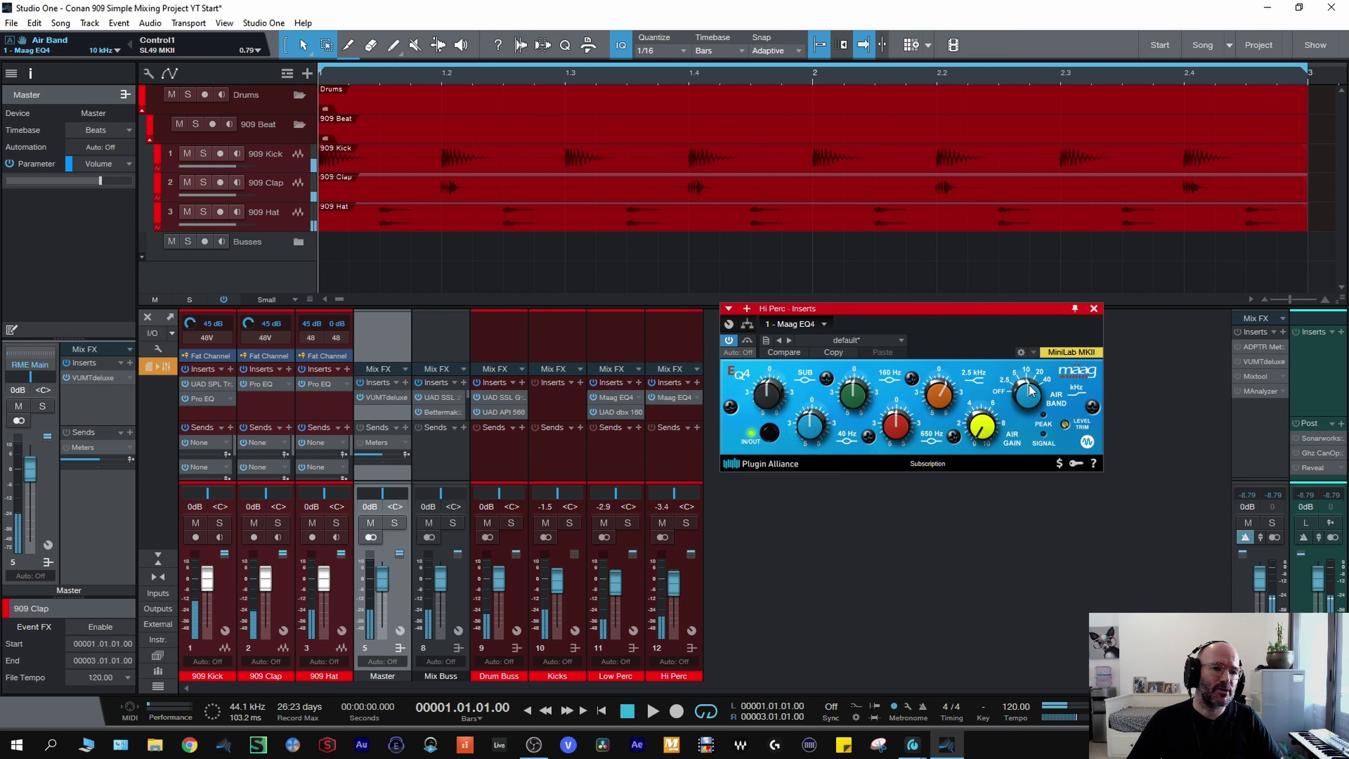
# - Boost the Hi Perc Maag EQ4's 2.5 kHz band to +0.5 and raise its Air Gain to about 5.0 during playback
pyautogui.click(936, 402)
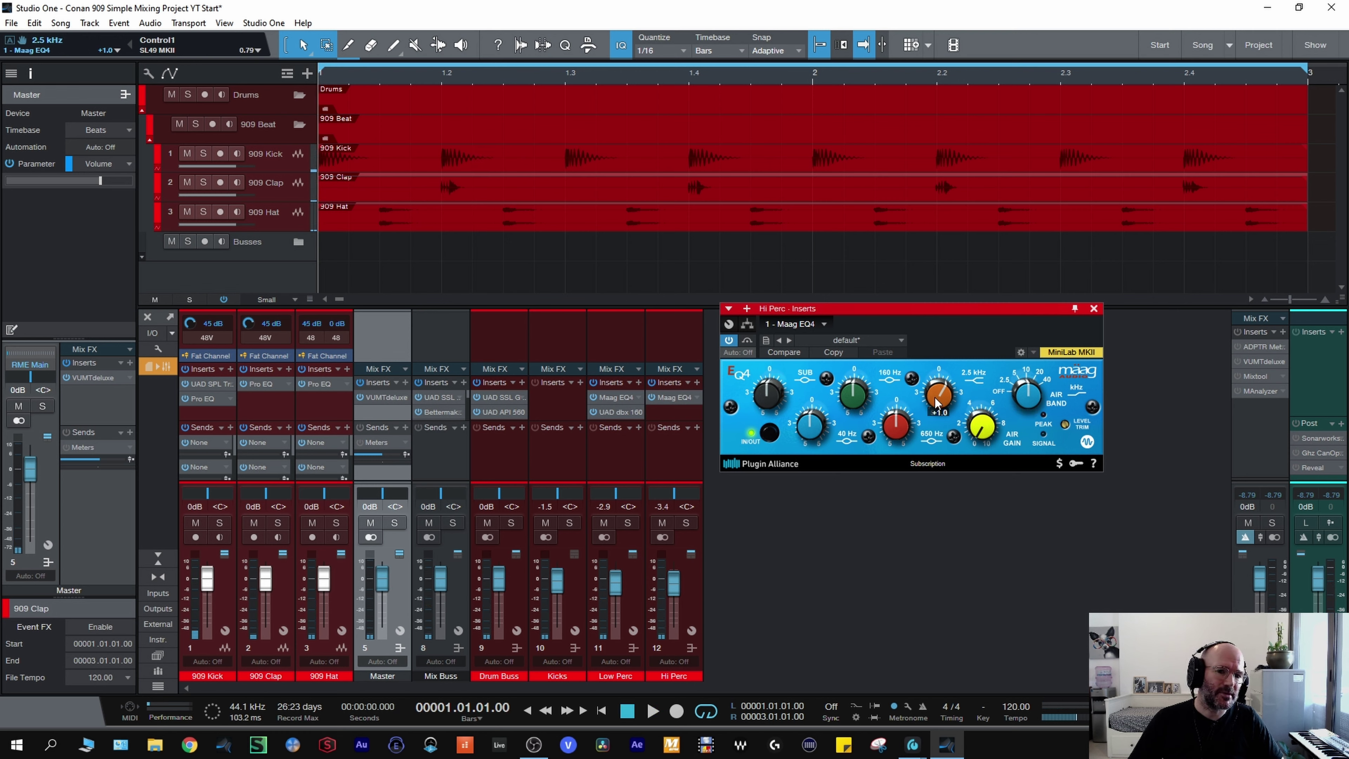
pyautogui.click(981, 423)
pyautogui.press('space')
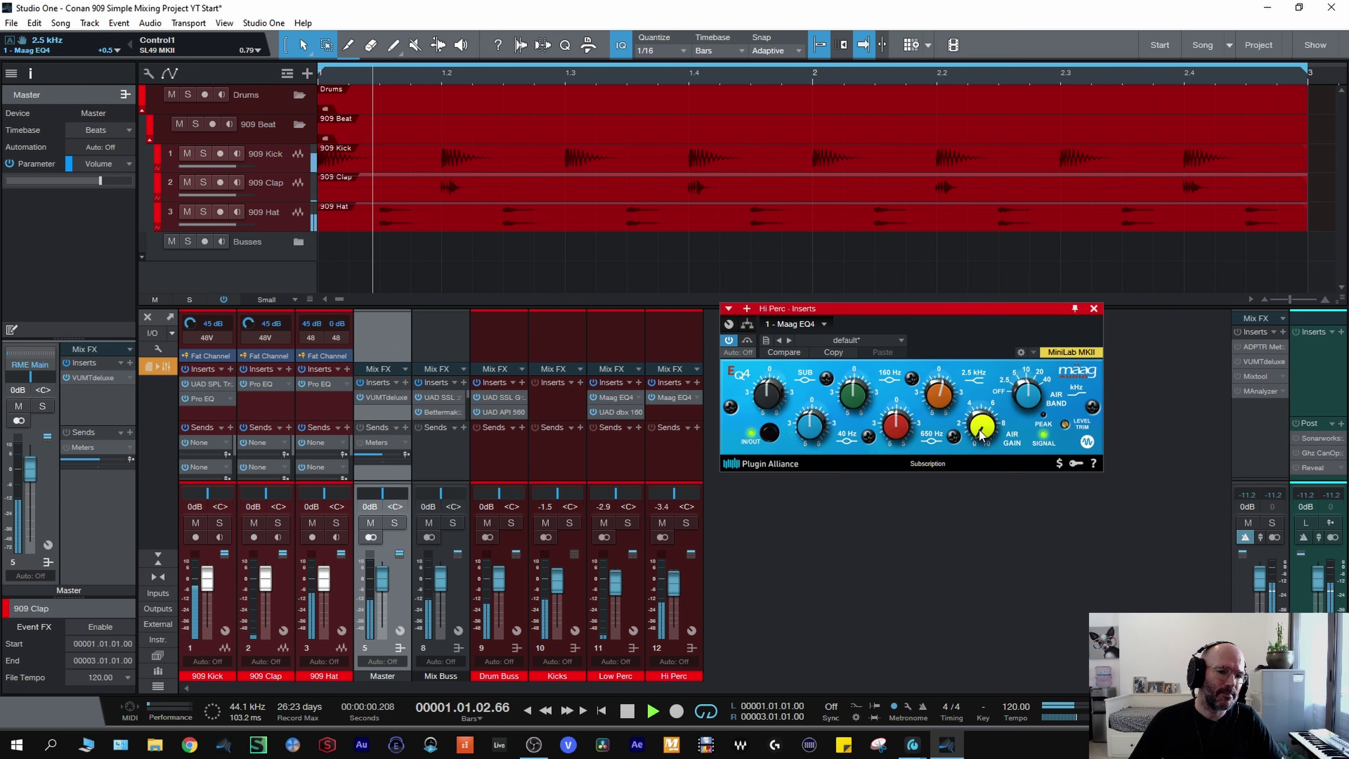
pyautogui.moveTo(982, 420)
pyautogui.mouseDown()
pyautogui.moveTo(993, 381)
pyautogui.moveTo(991, 396)
pyautogui.mouseUp()
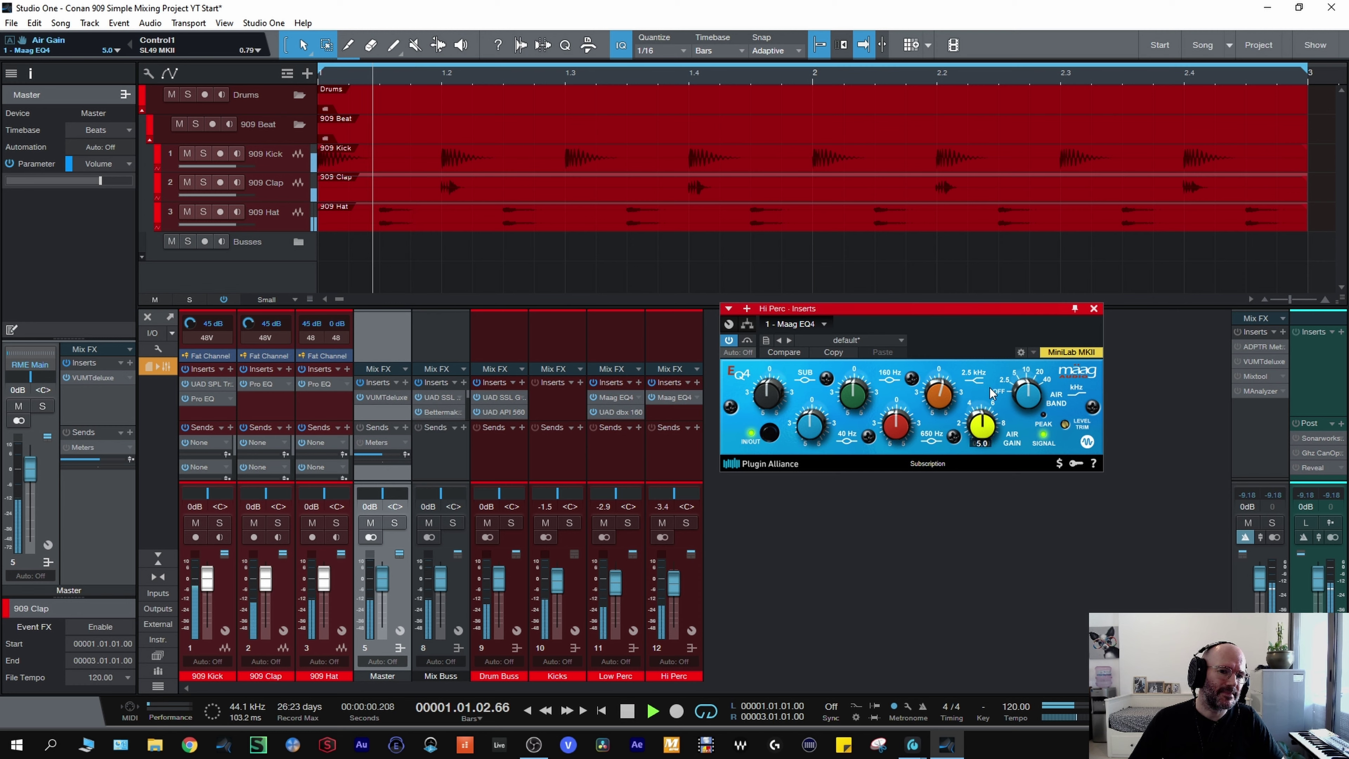
# - Compare the Hi Perc Maag EQ4 bypassed and active during playback, and stop the beat
pyautogui.click(747, 343)
pyautogui.click(747, 343)
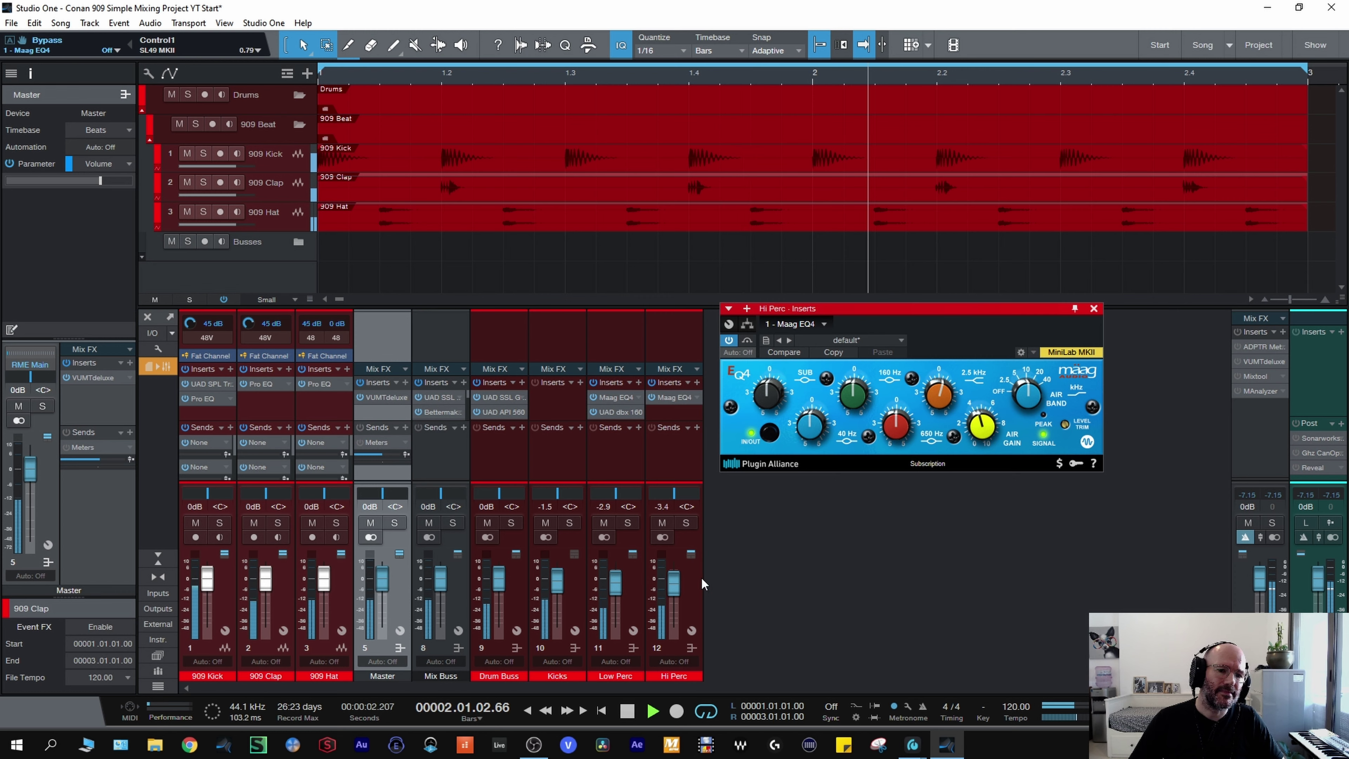
pyautogui.press('space')
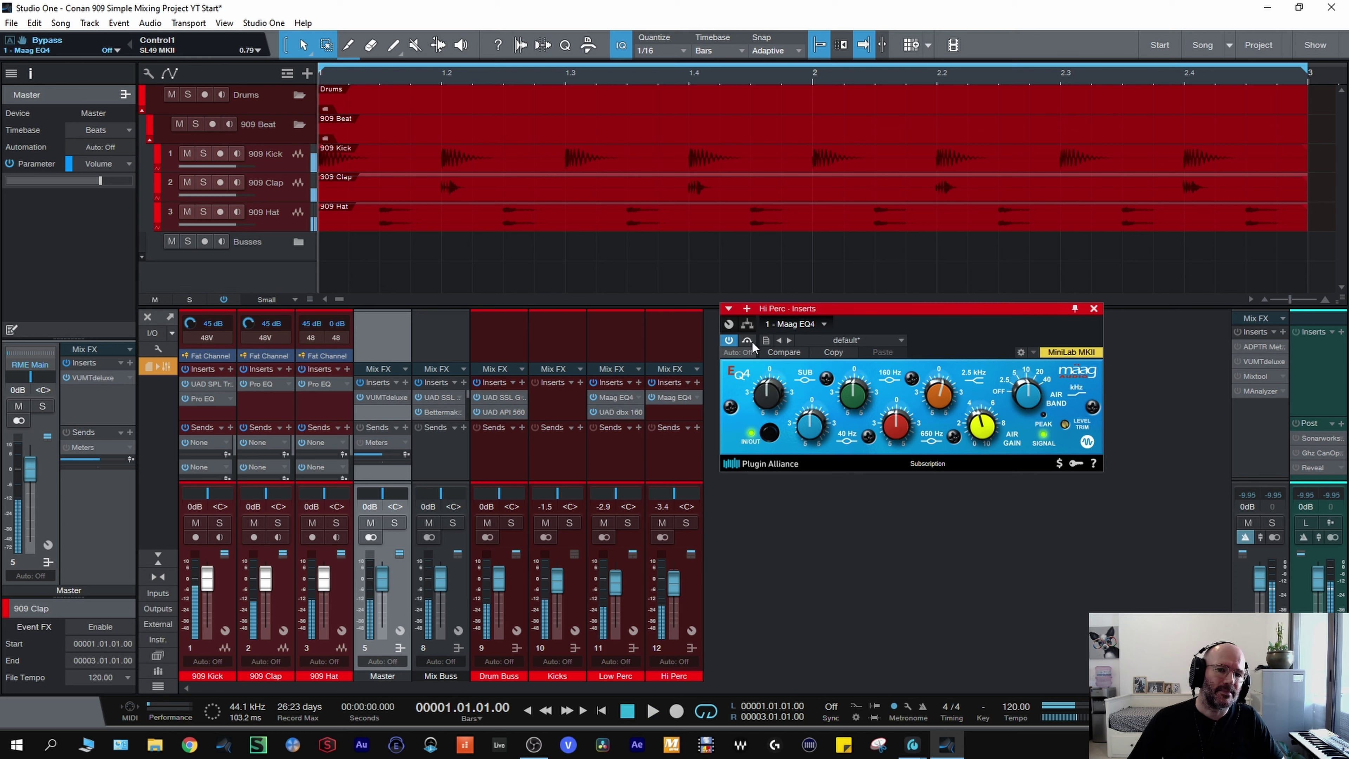
# - Lower the Hi Perc buss to -5.8 dB while comparing its Maag EQ4 bypassed and active with the beat playing
pyautogui.click(748, 343)
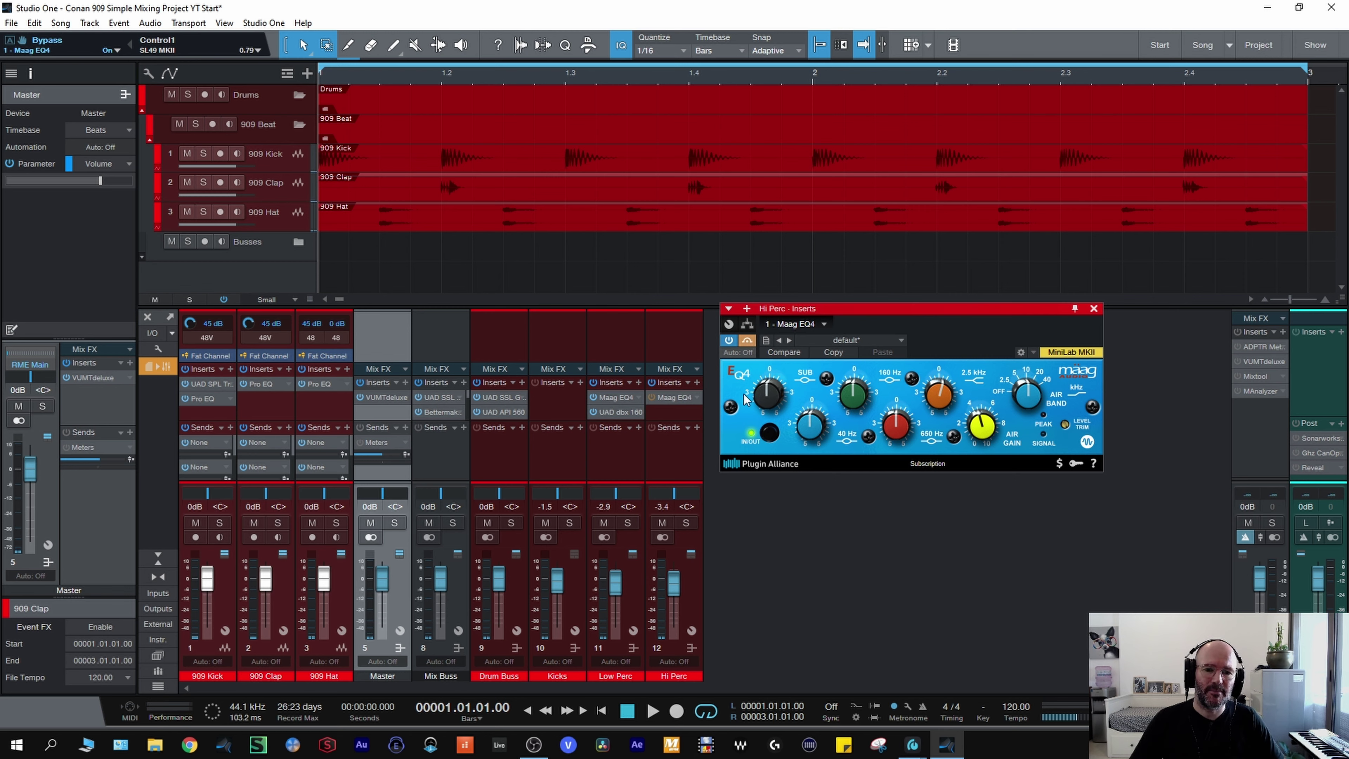
pyautogui.scroll(-1, 673, 585)
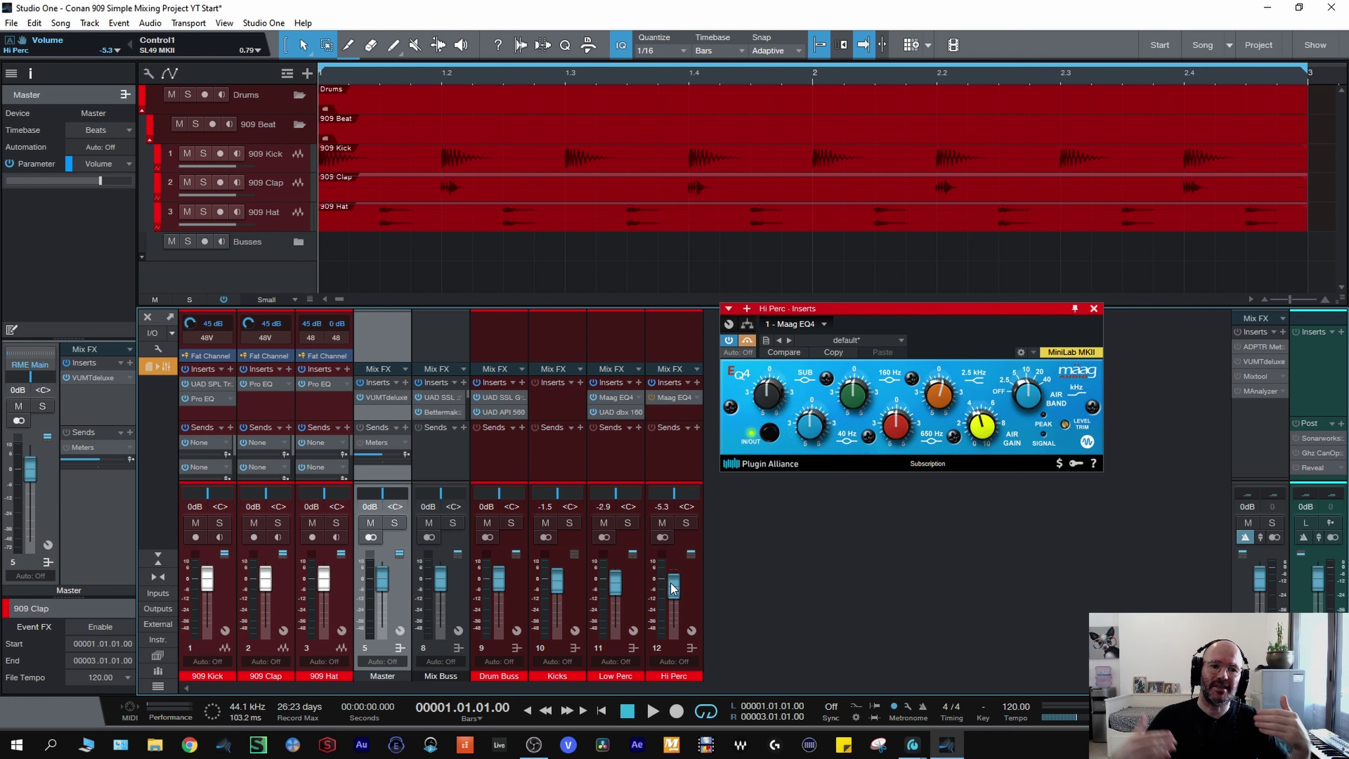
pyautogui.press('space')
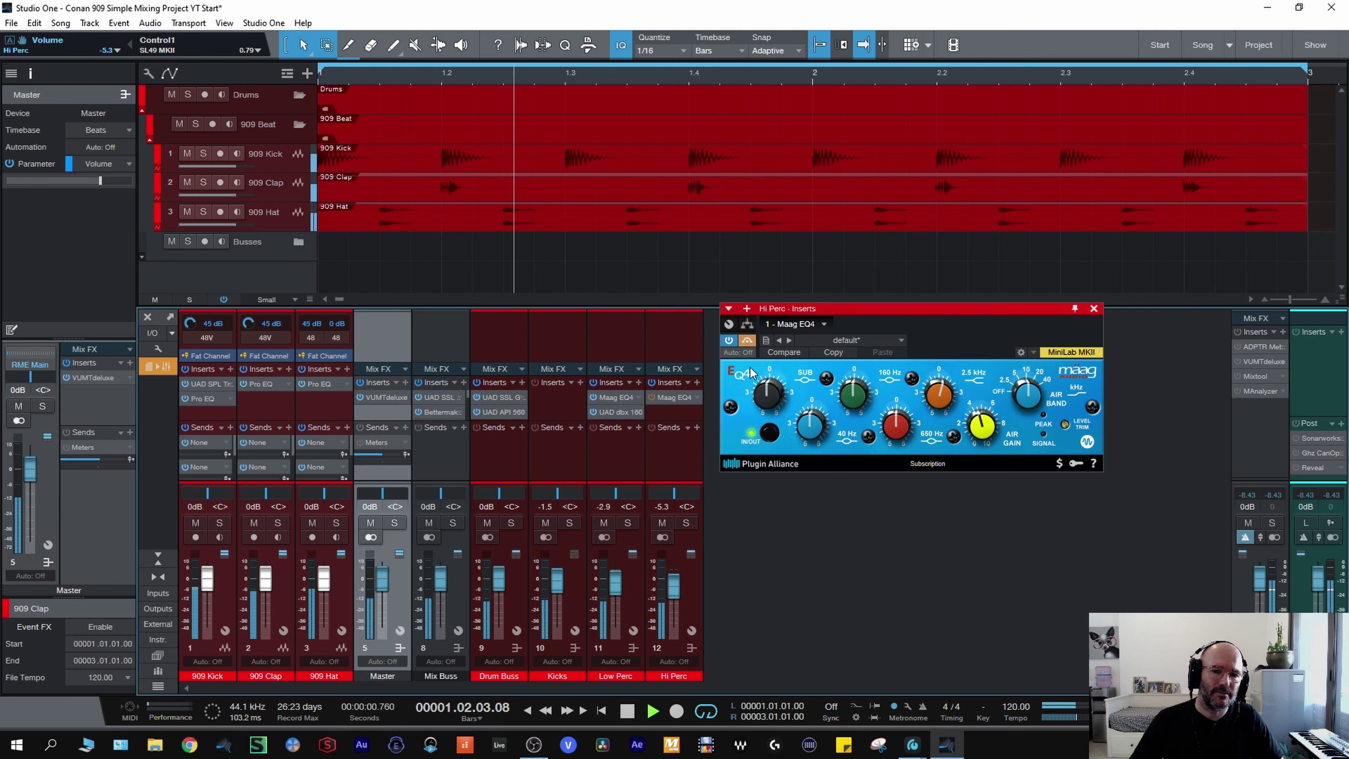
pyautogui.click(747, 347)
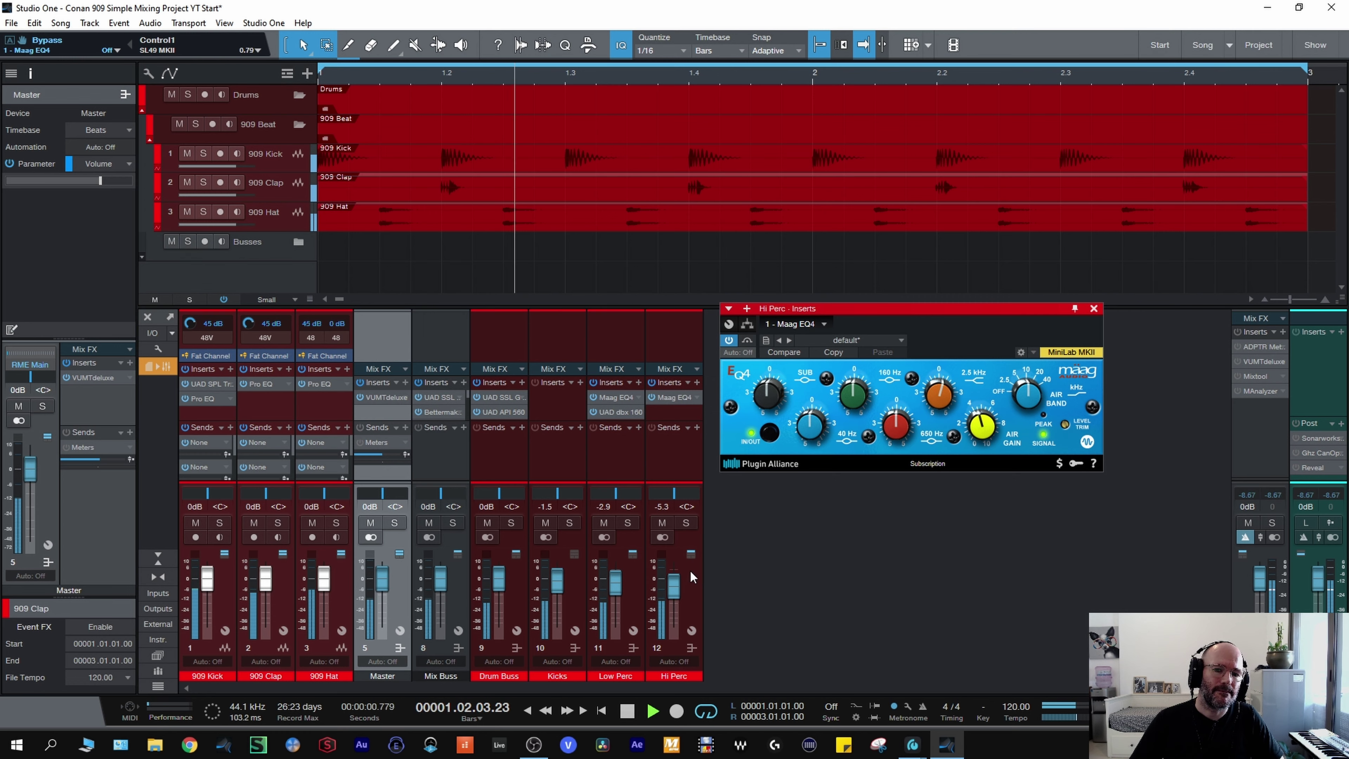
pyautogui.moveTo(673, 583); pyautogui.dragTo(676, 587)
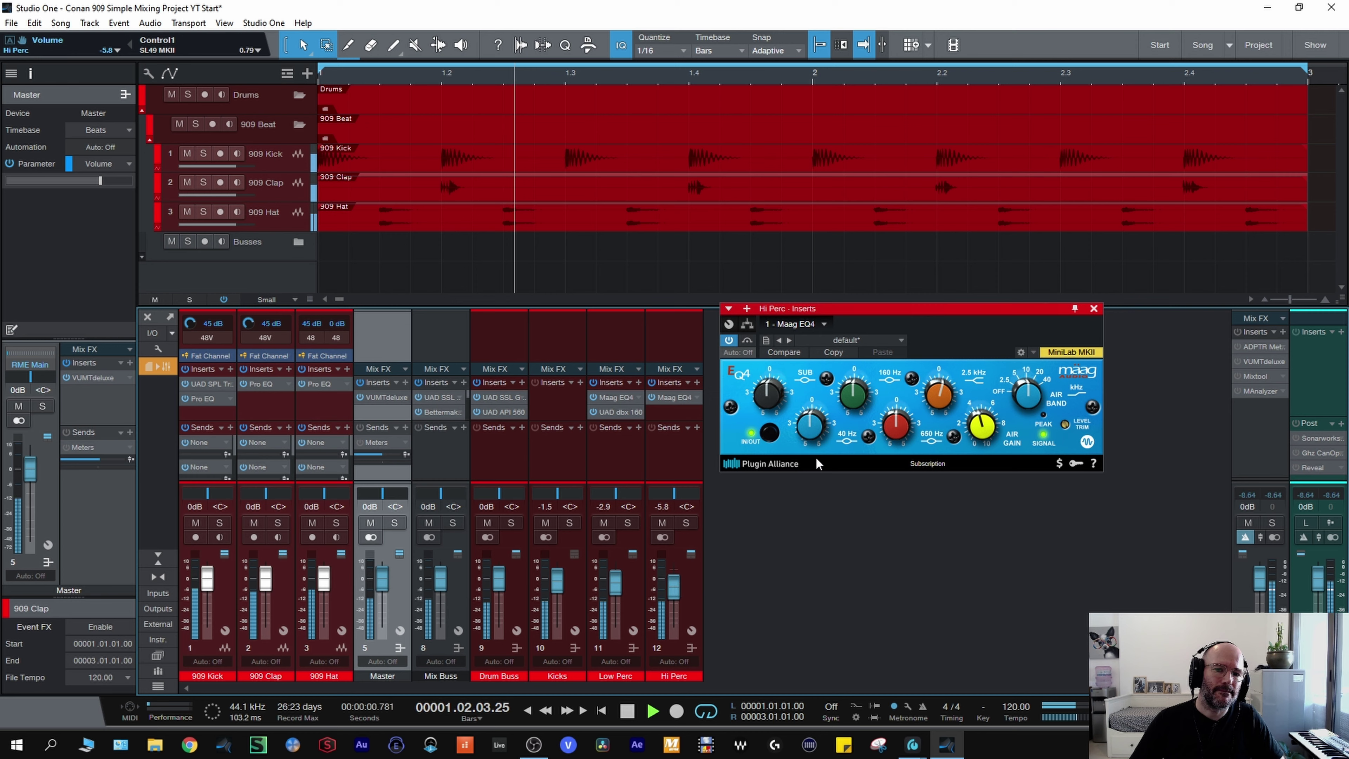
# - Check the SSL G Bus Compressors on the Drum Buss and Mix Buss, and return to the Hi Perc Maag EQ4
pyautogui.click(491, 399)
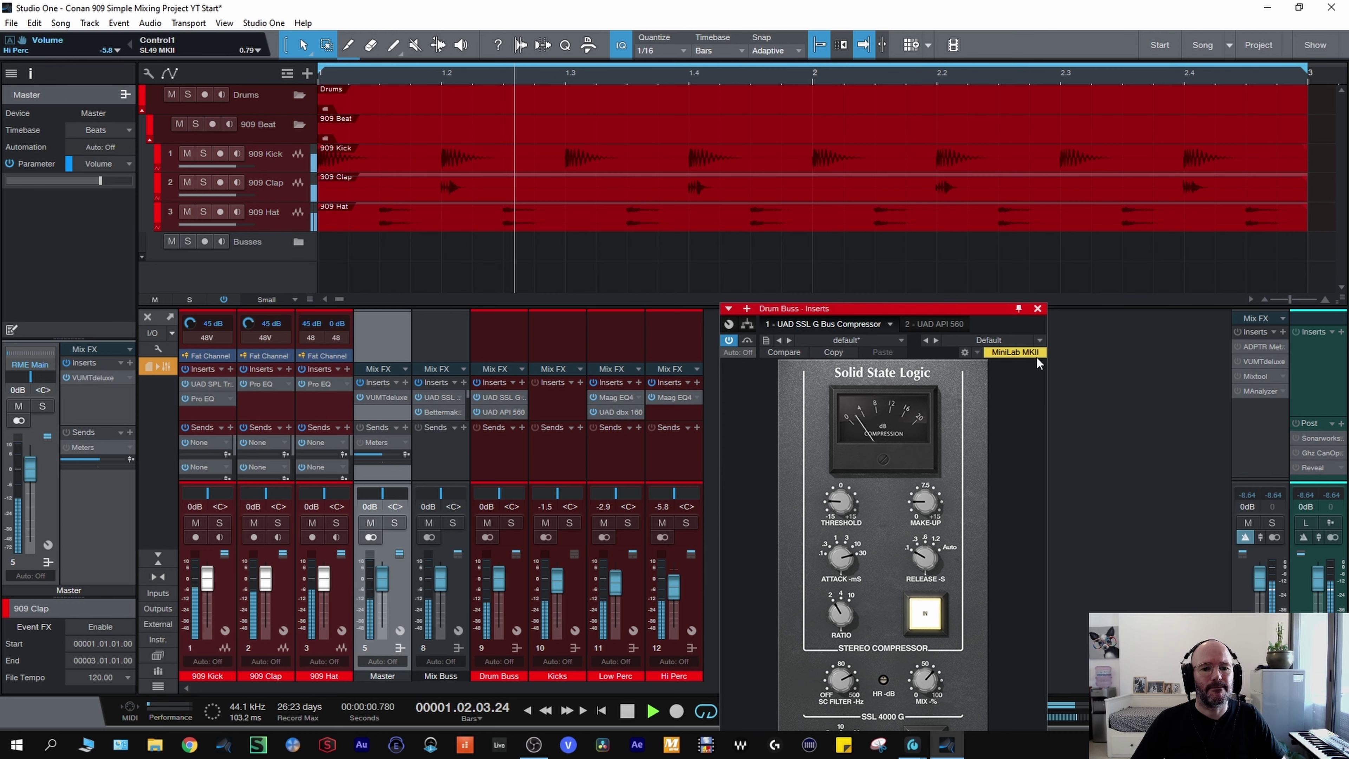
pyautogui.click(1037, 308)
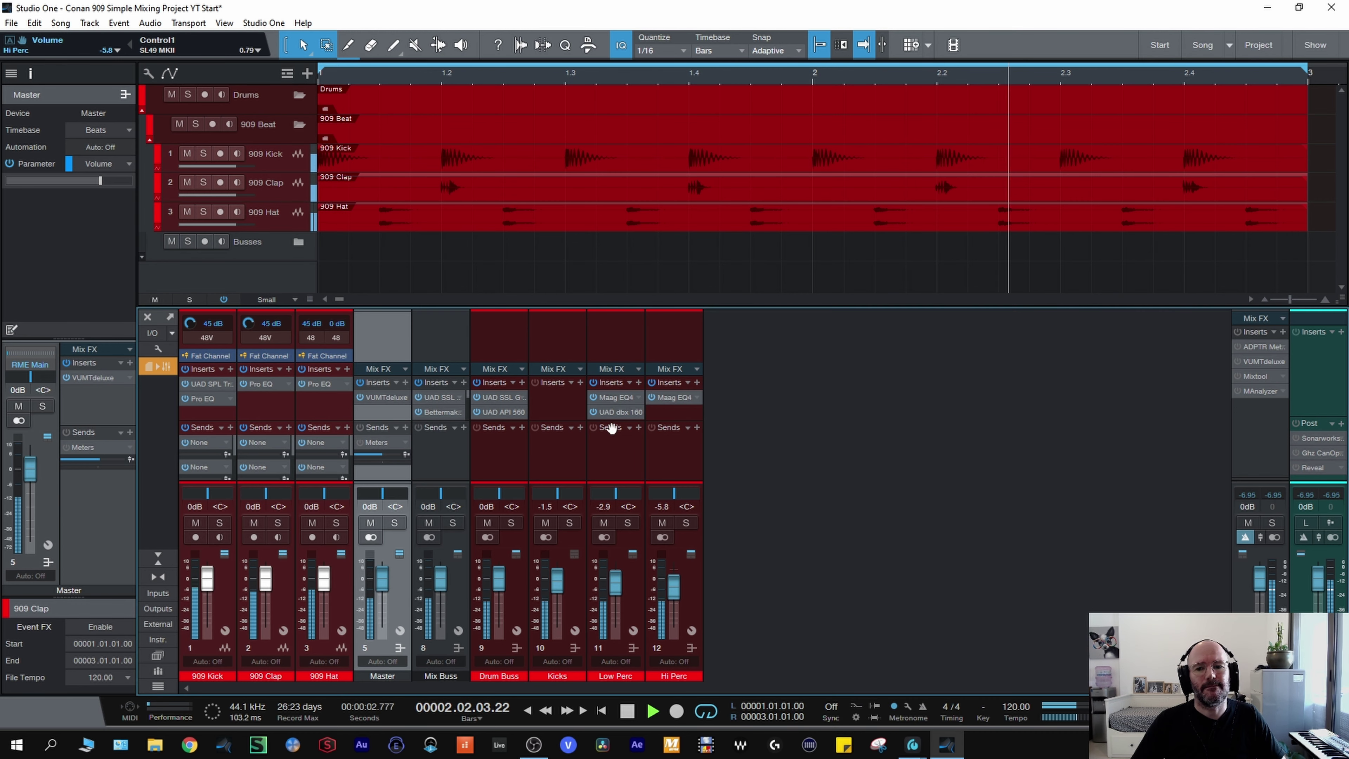
pyautogui.click(438, 397)
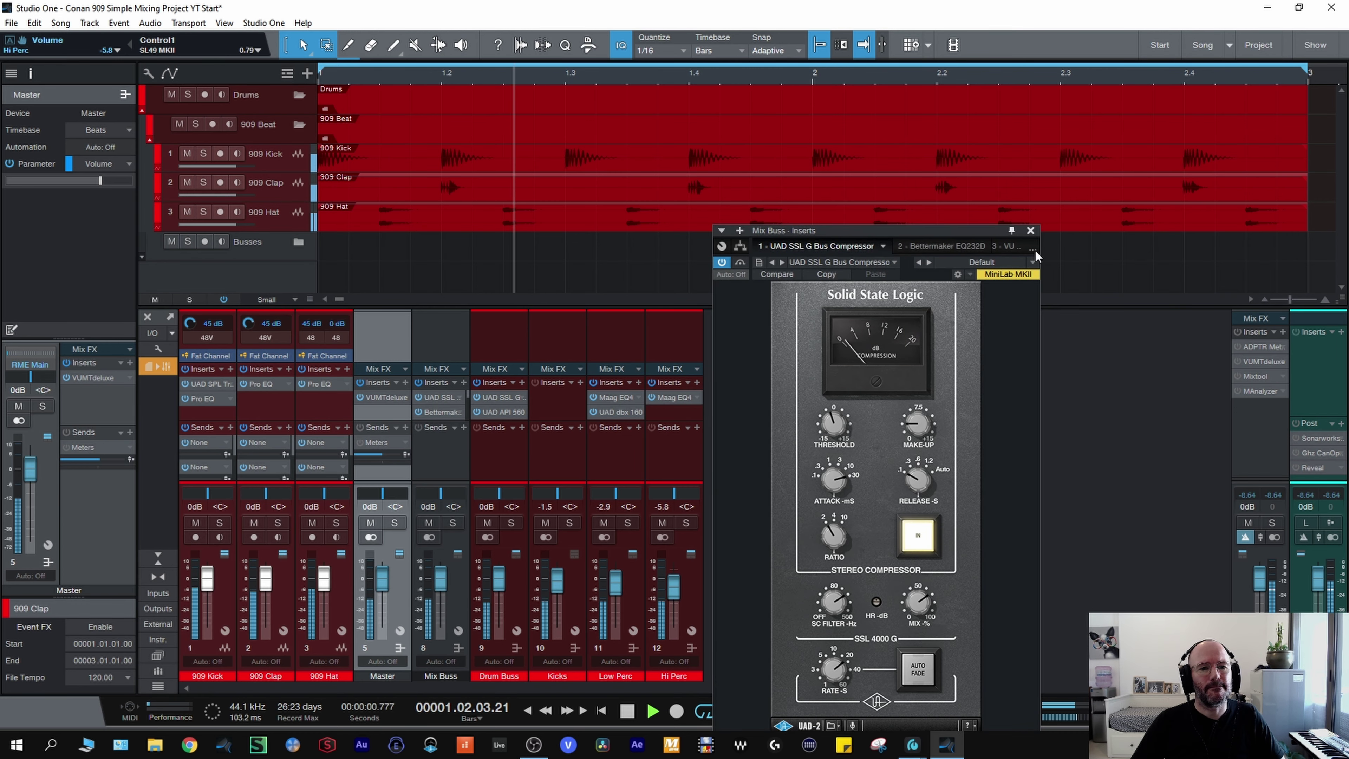
pyautogui.click(1030, 230)
pyautogui.click(671, 397)
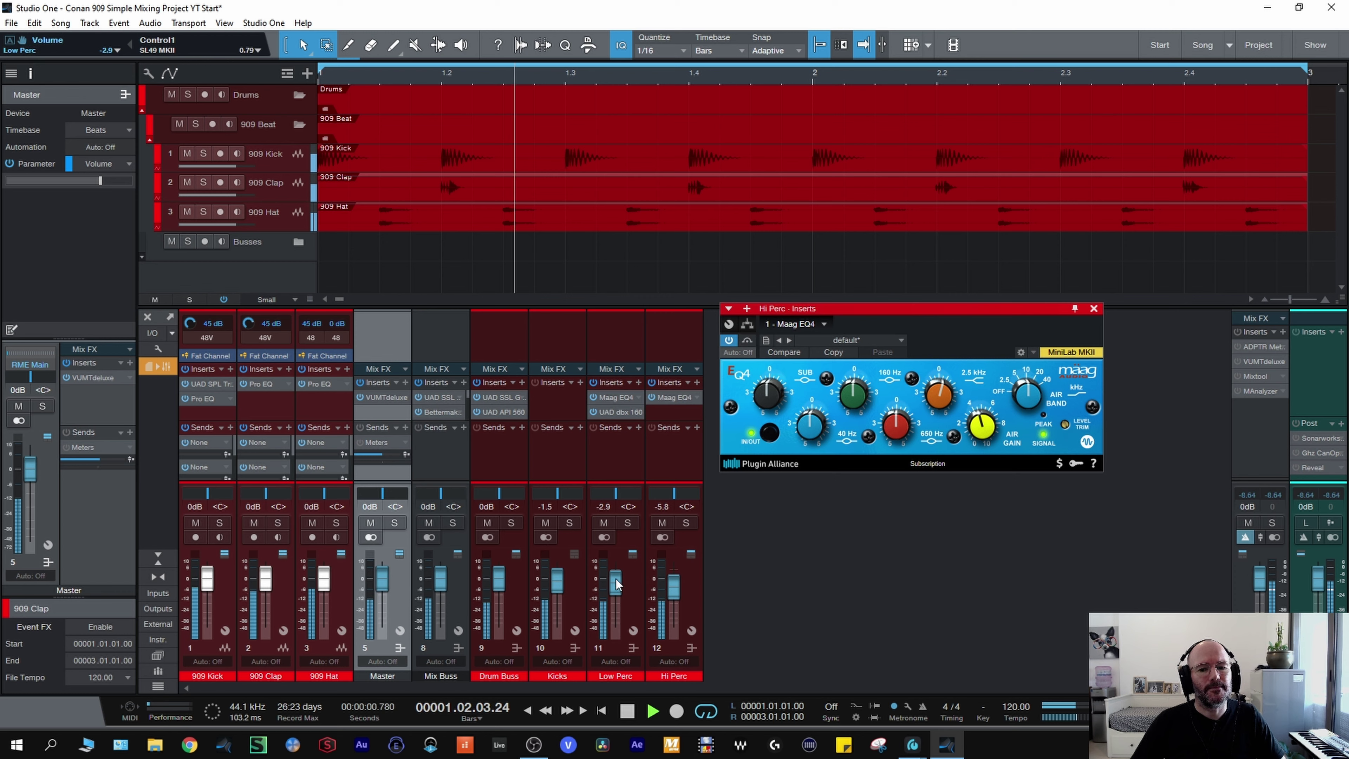
# - Lower the Low Perc buss to -3.4 dB and the Hi Perc buss to -6.8 dB during playback, and stop the beat
pyautogui.moveTo(616, 585); pyautogui.dragTo(617, 587)
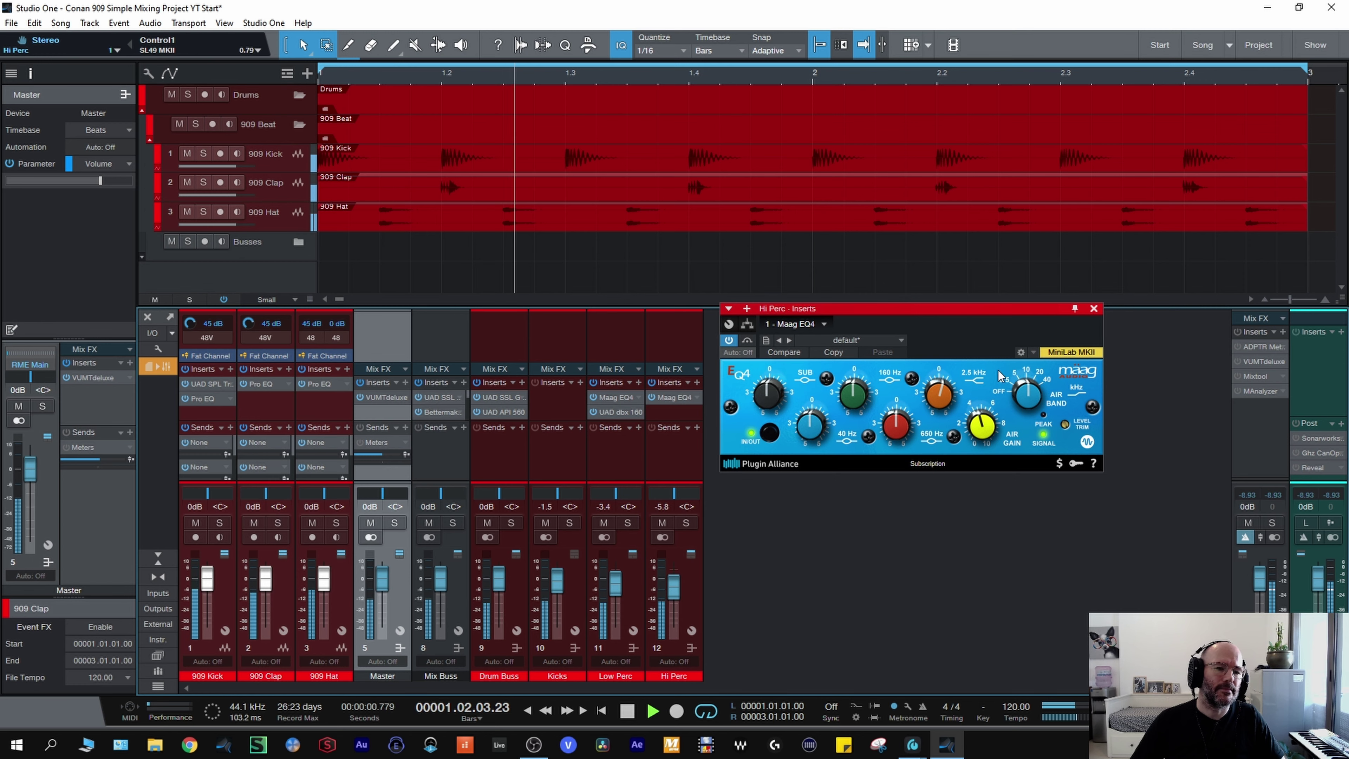
pyautogui.moveTo(674, 588); pyautogui.dragTo(675, 591)
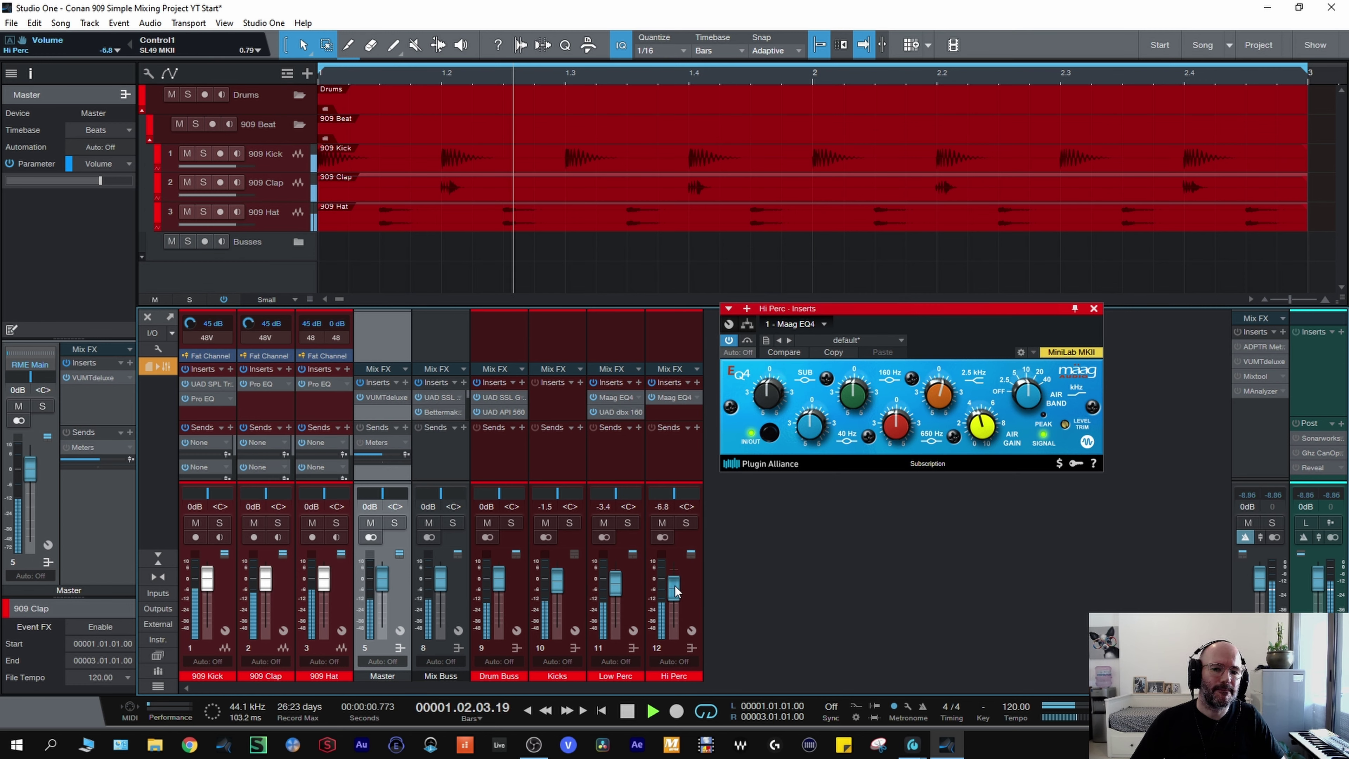
pyautogui.press('space')
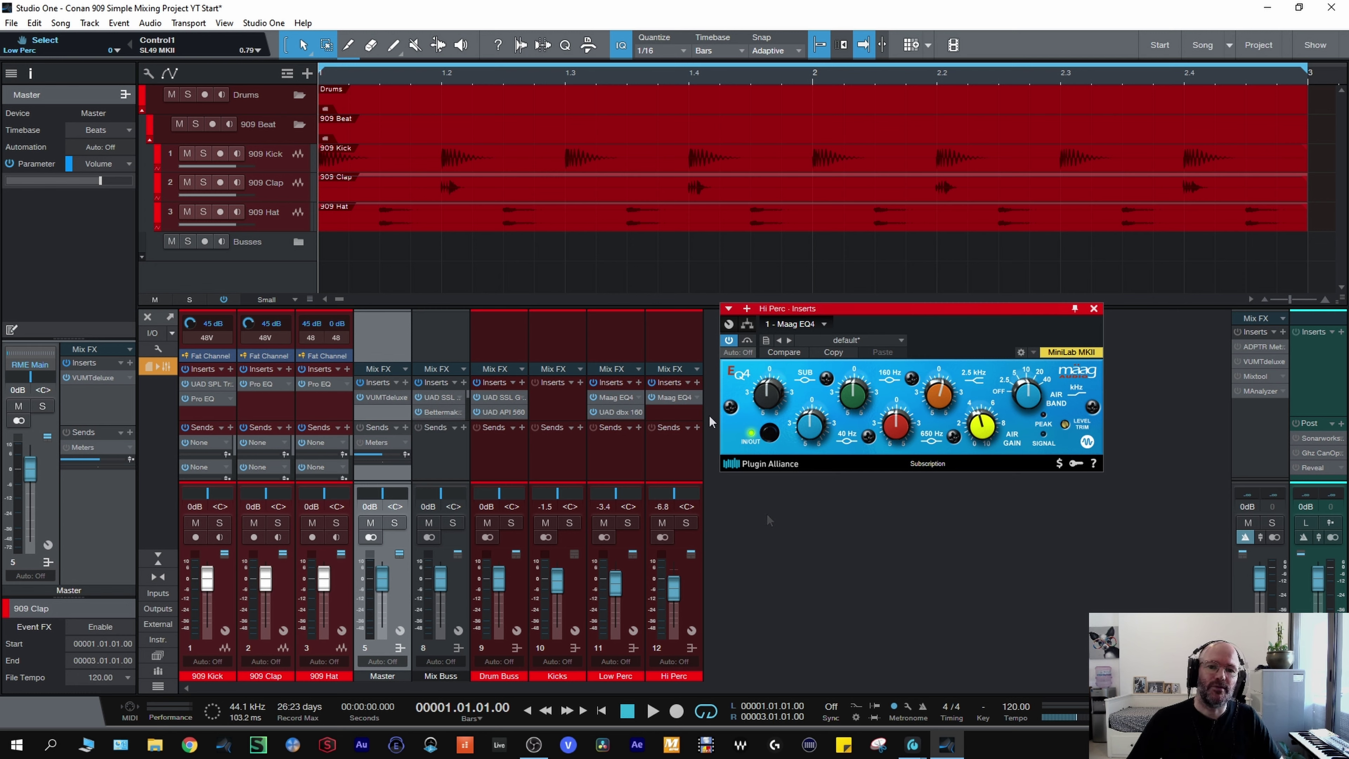
# - Insert the UAD Studer A800 after the Maag EQ4 on the Hi Perc buss and move its window fully into view
pyautogui.click(696, 383)
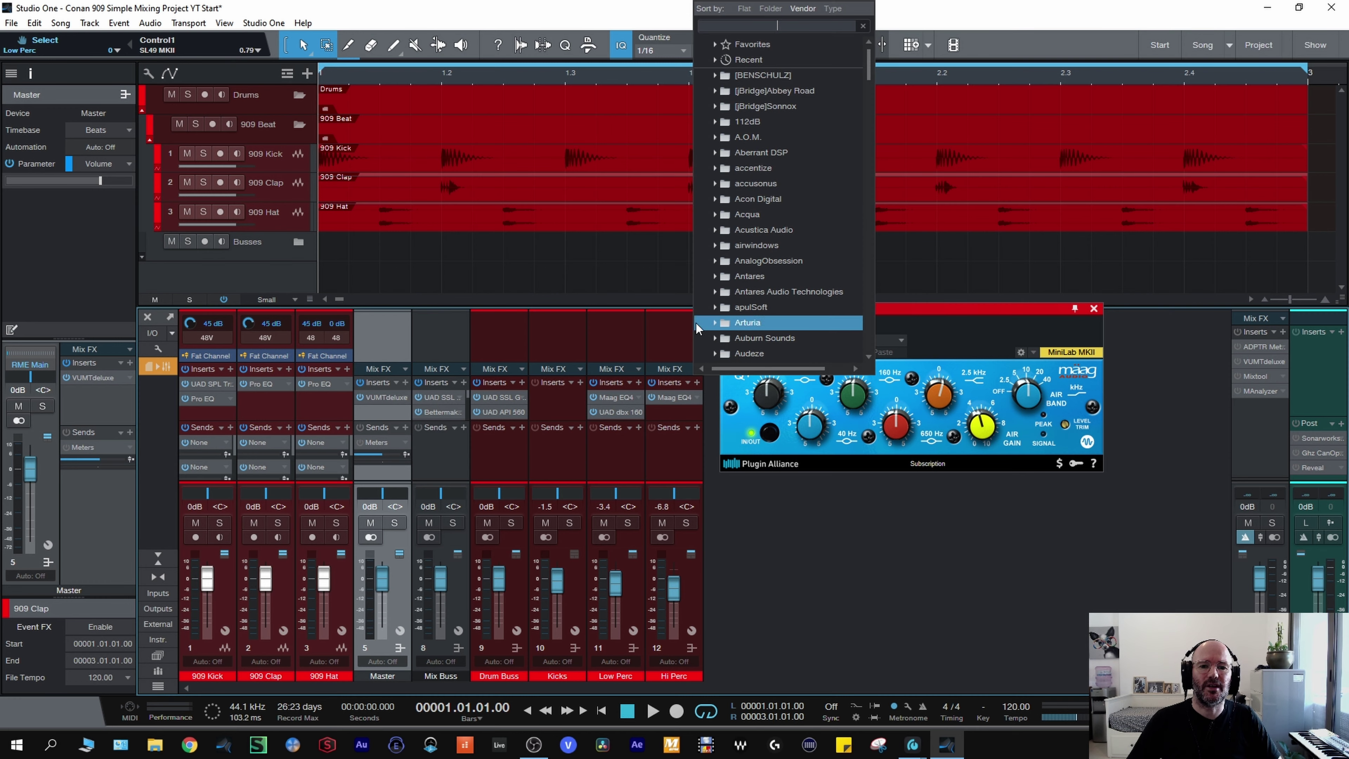
pyautogui.write('stud')
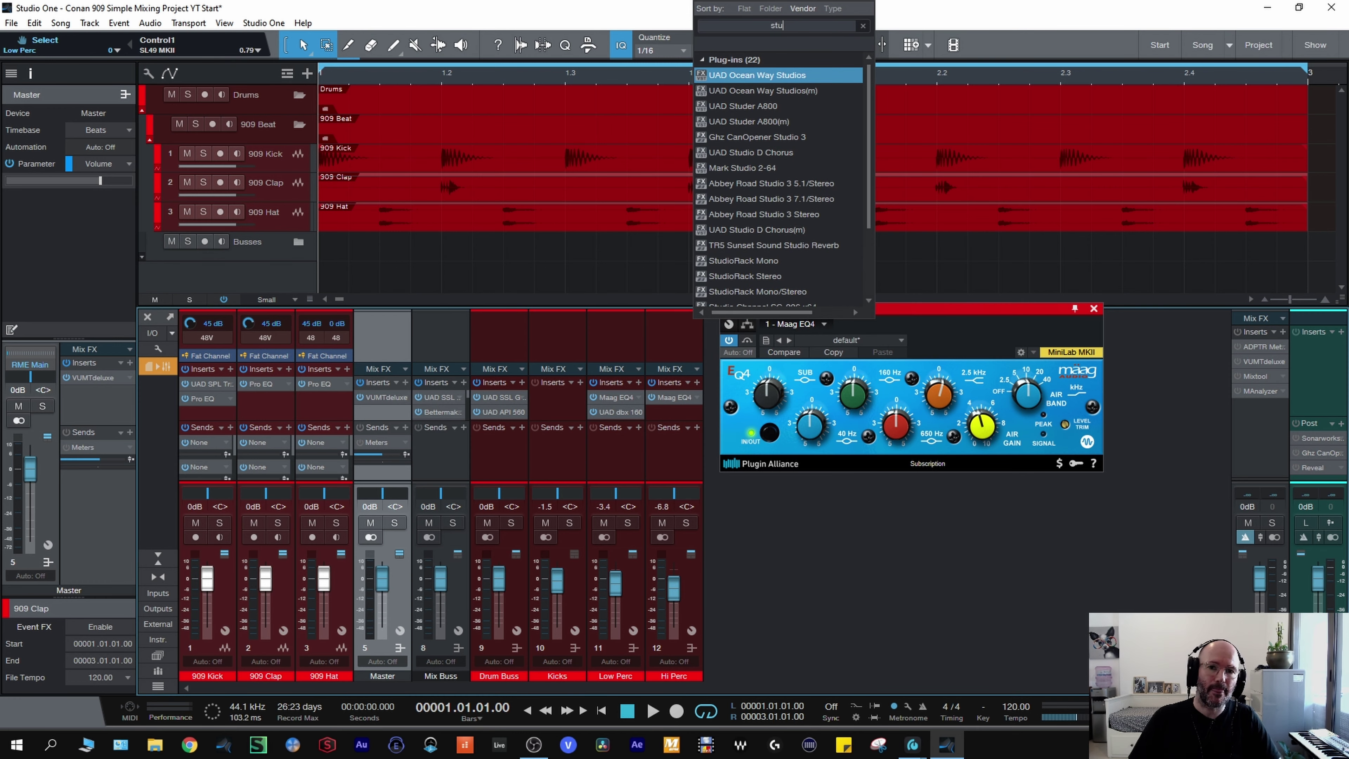
pyautogui.click(752, 107)
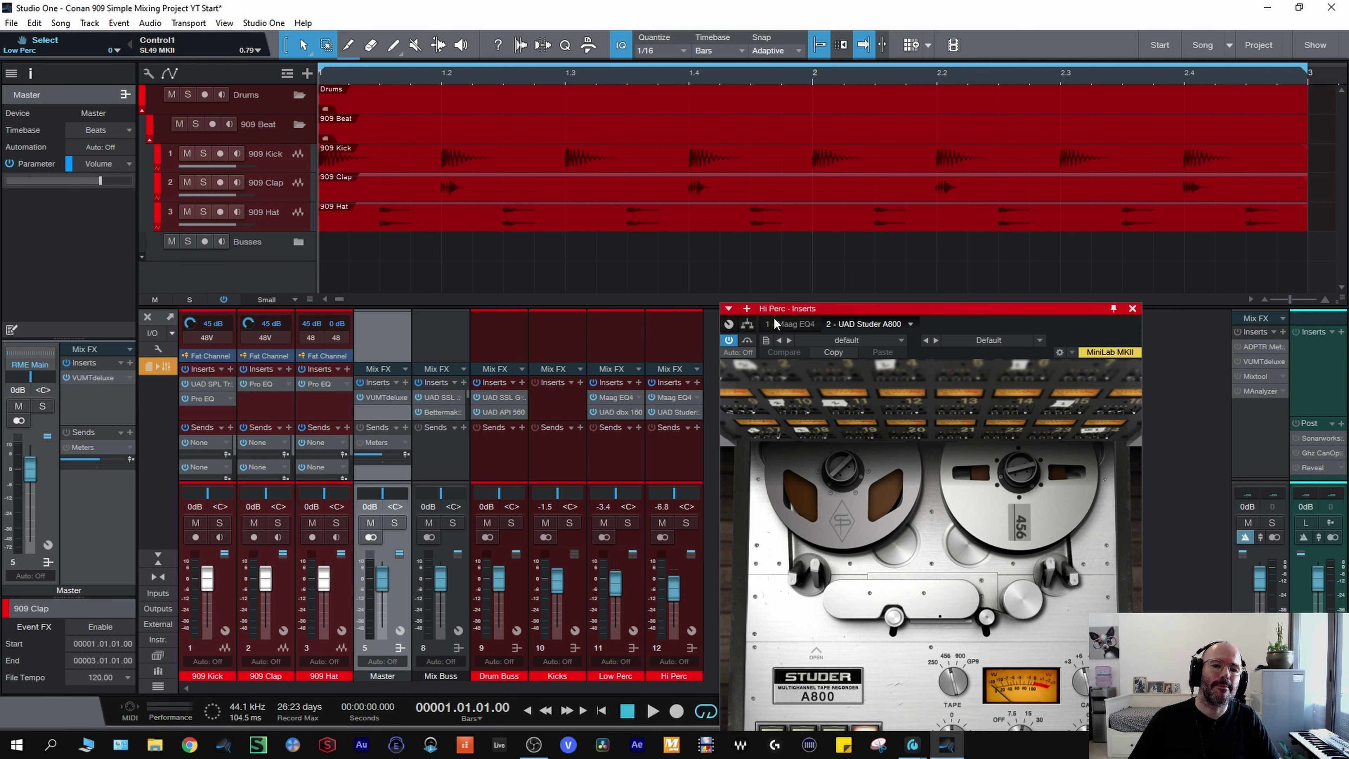
pyautogui.moveTo(843, 312); pyautogui.dragTo(873, 184)
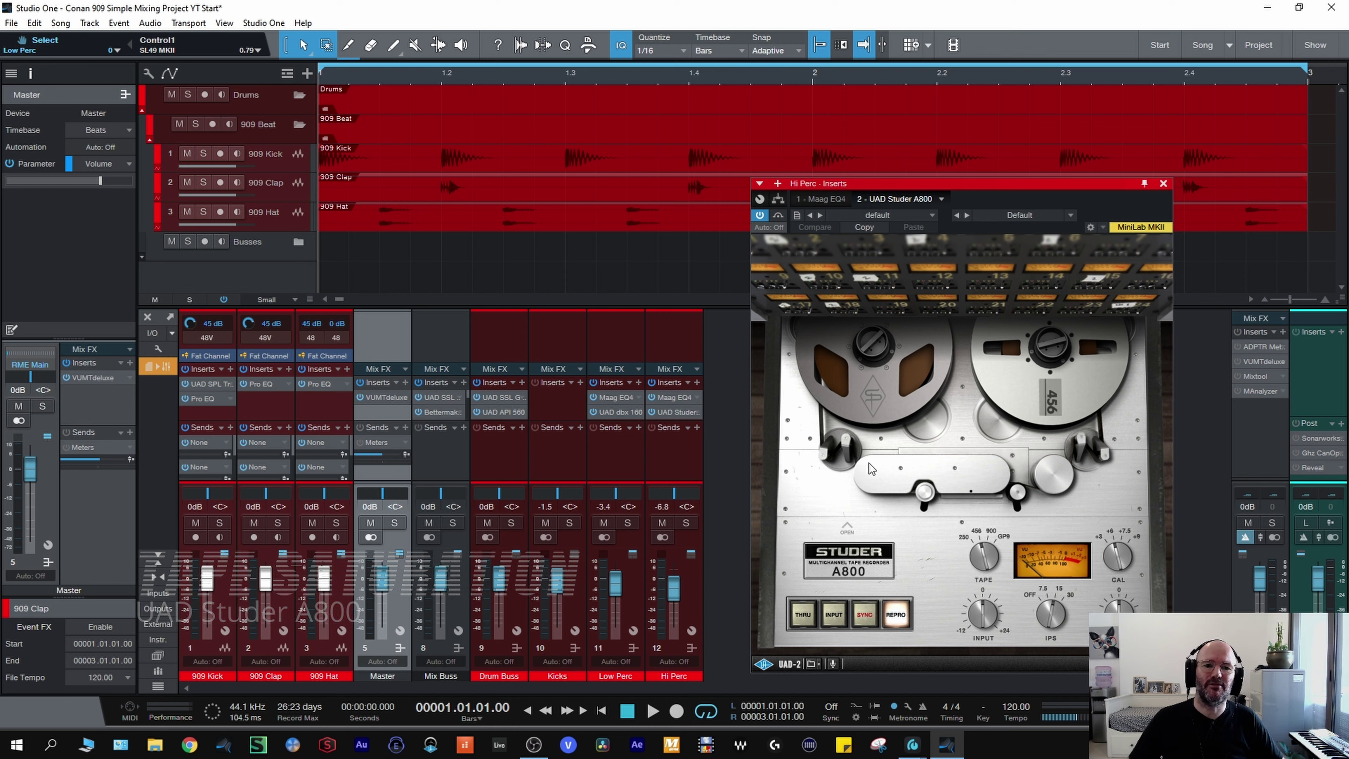
# - Set the Hi Perc Studer A800's input level to 2.16 dB while the beat plays, and bypass the plug-in for comparison
pyautogui.press('space')
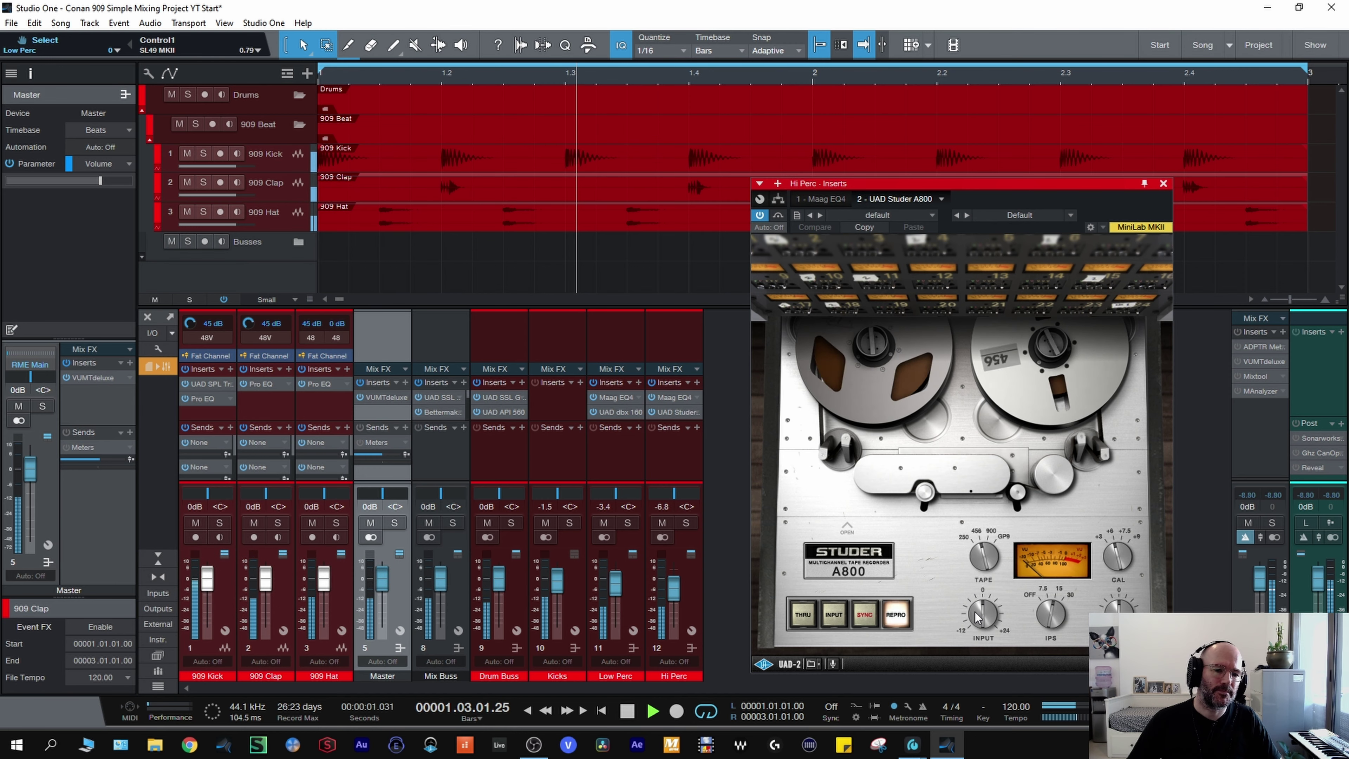
pyautogui.moveTo(979, 616); pyautogui.dragTo(980, 610)
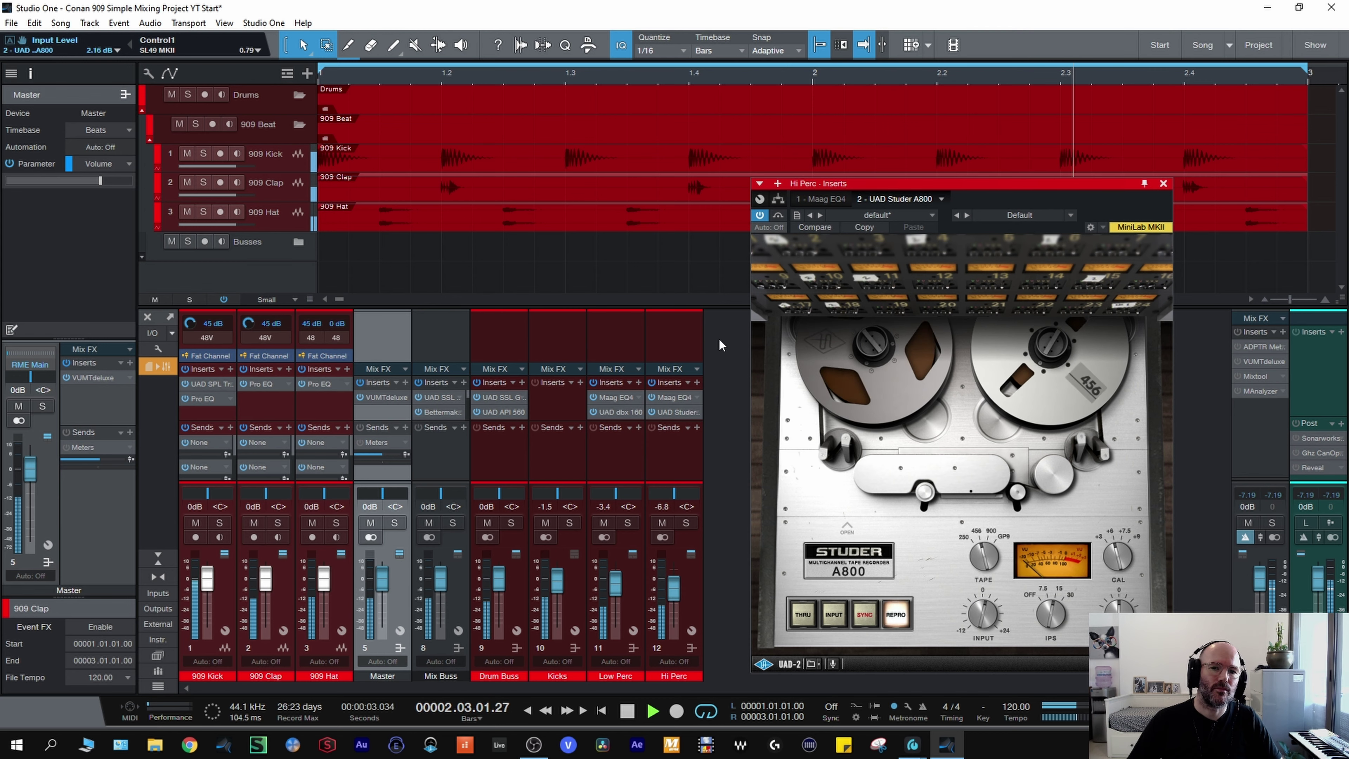
pyautogui.click(778, 216)
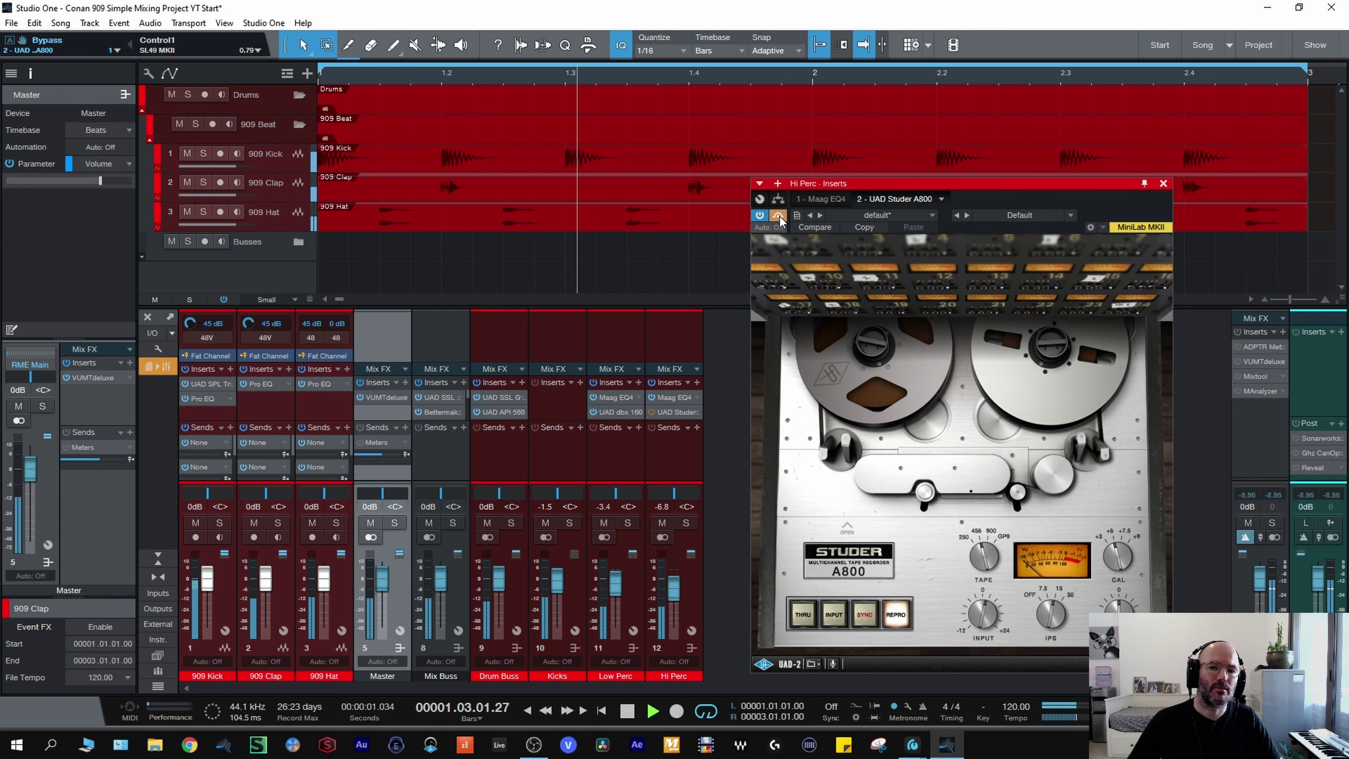
# - Re-enable the Hi Perc Studer A800, audition the beat, and lower the Hi Perc buss to -7.7 dB during playback
pyautogui.click(779, 216)
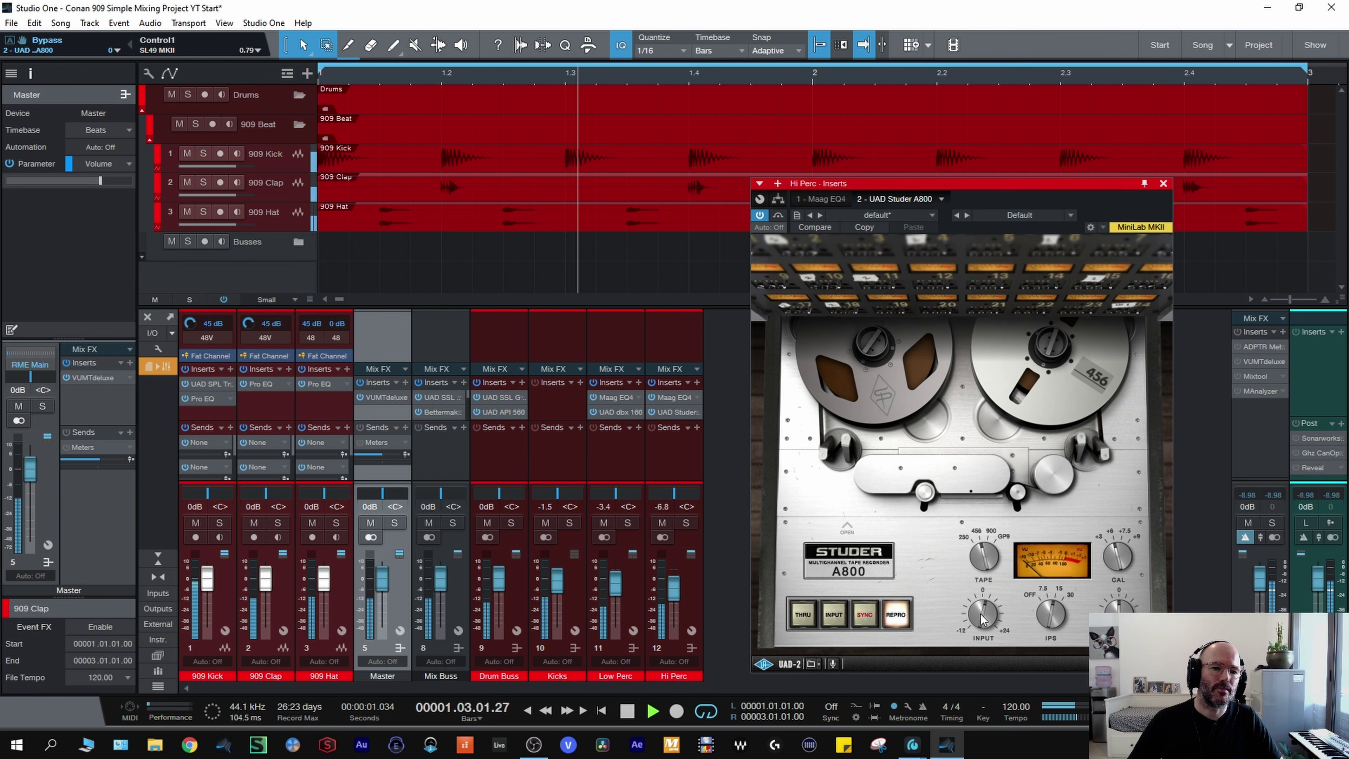
pyautogui.press('space')
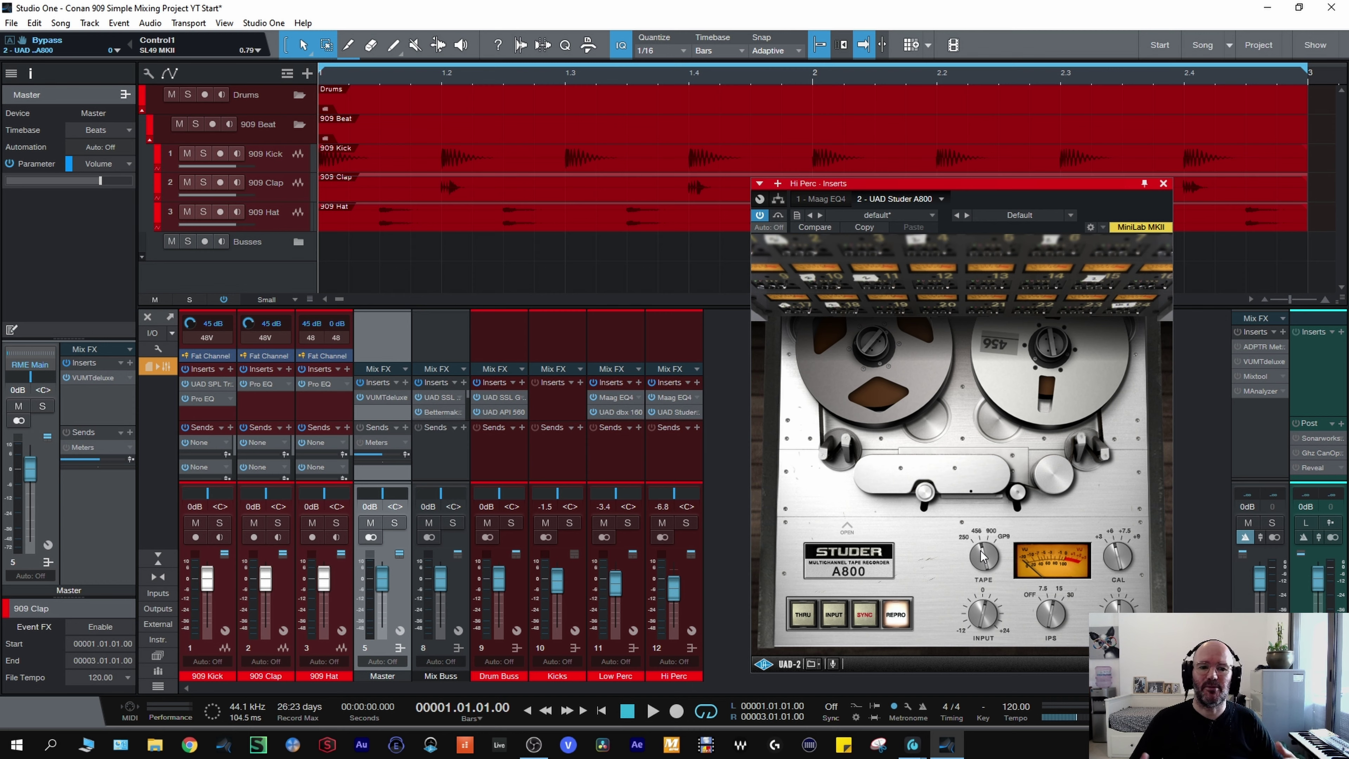
pyautogui.press('space')
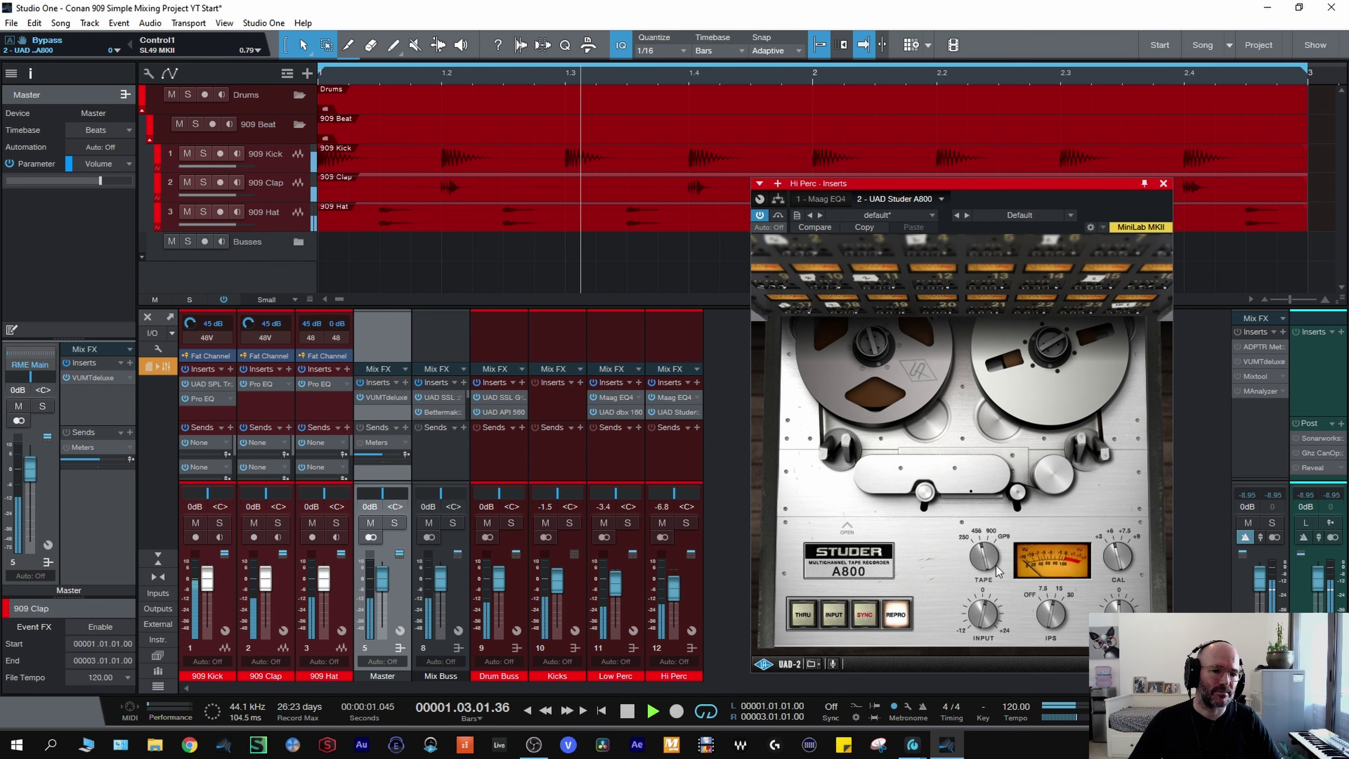
pyautogui.press('space')
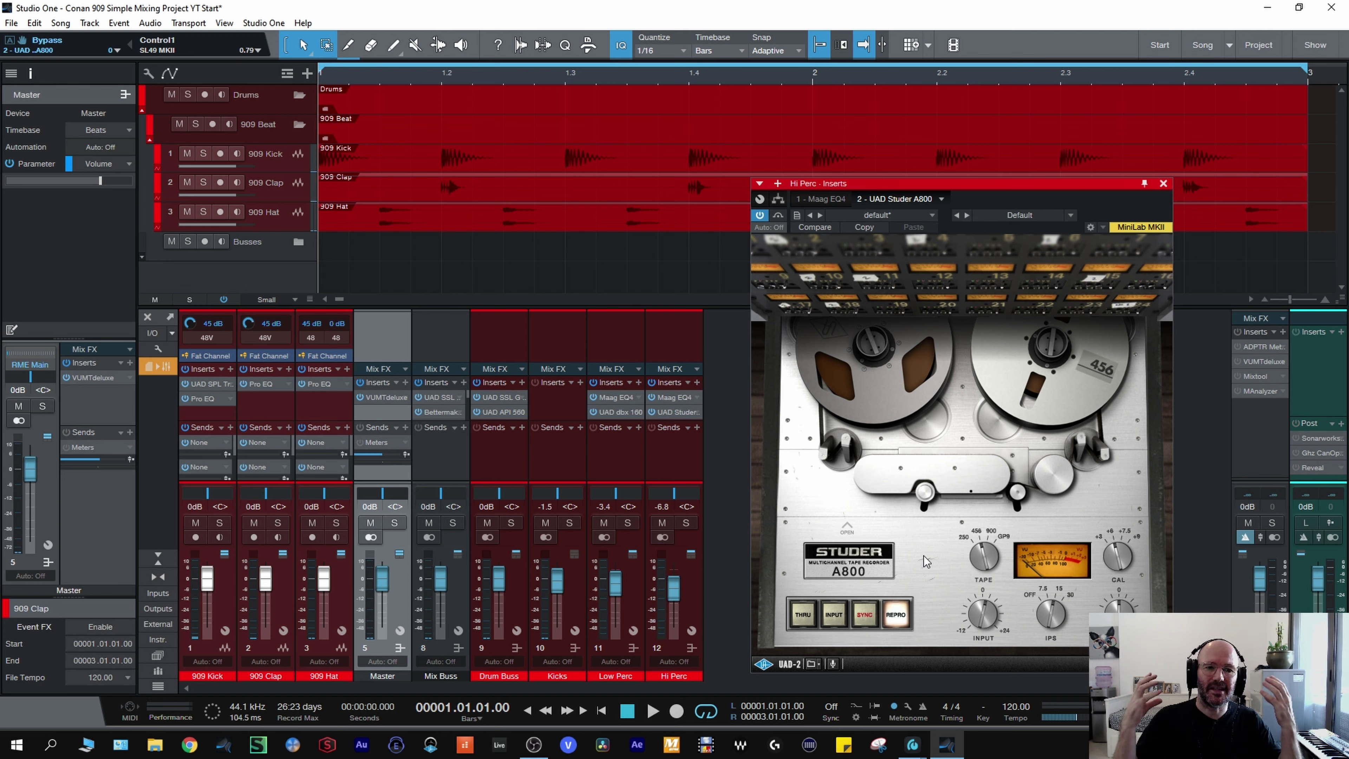
pyautogui.press('space')
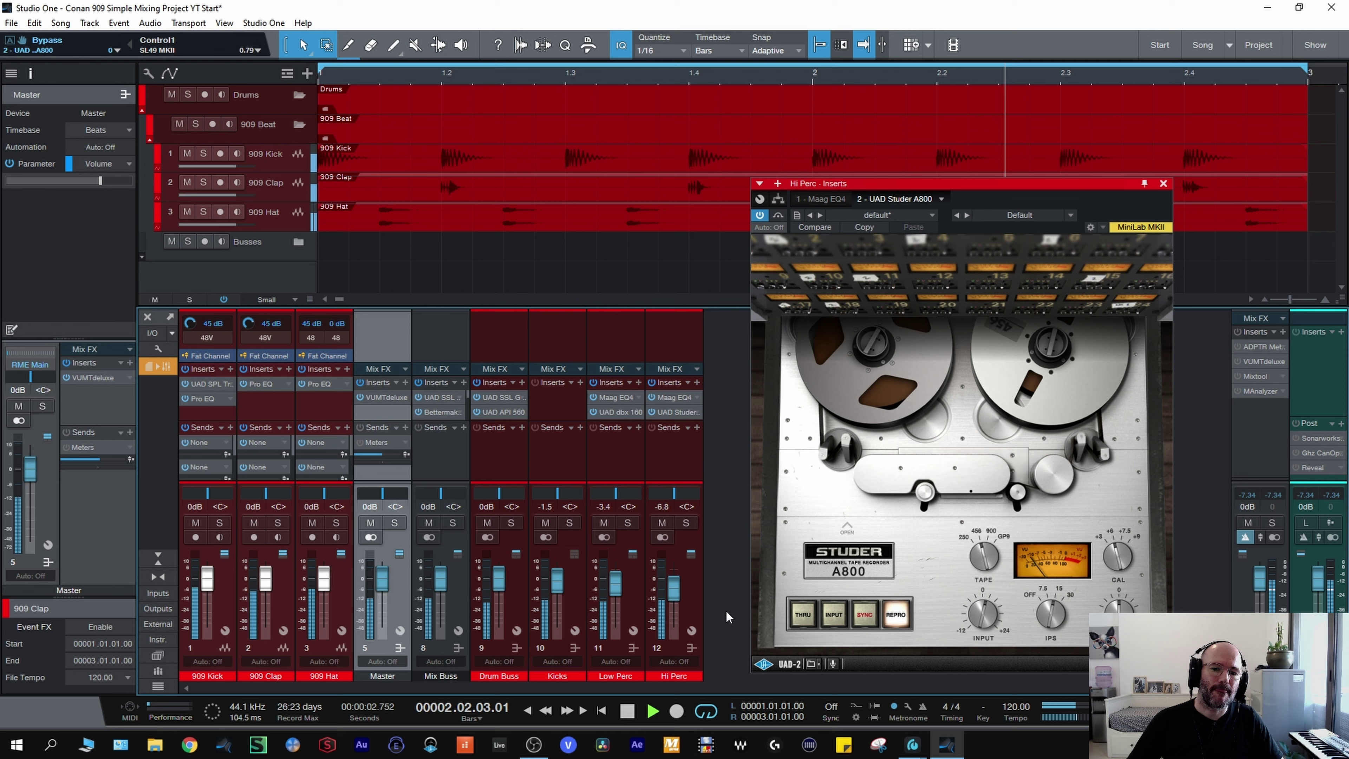
pyautogui.moveTo(673, 593); pyautogui.dragTo(674, 595)
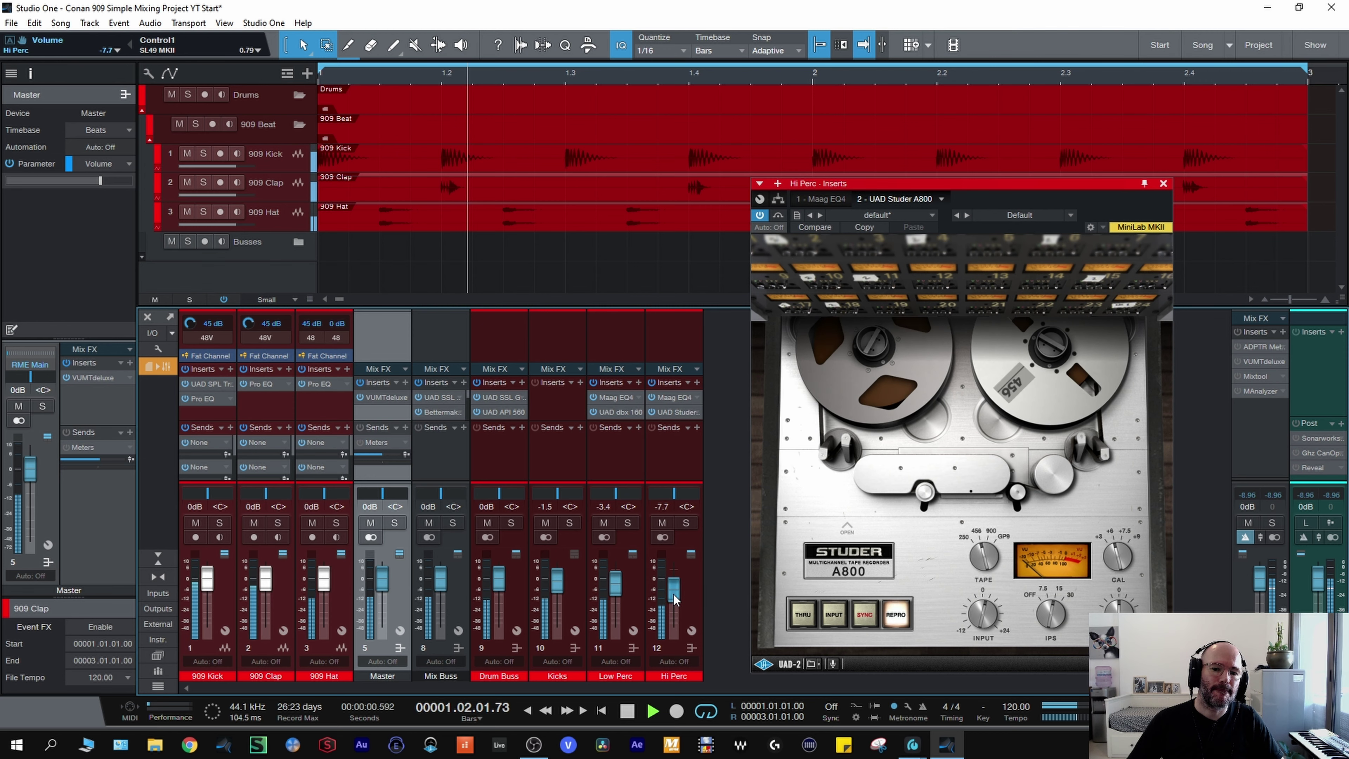
pyautogui.press('space')
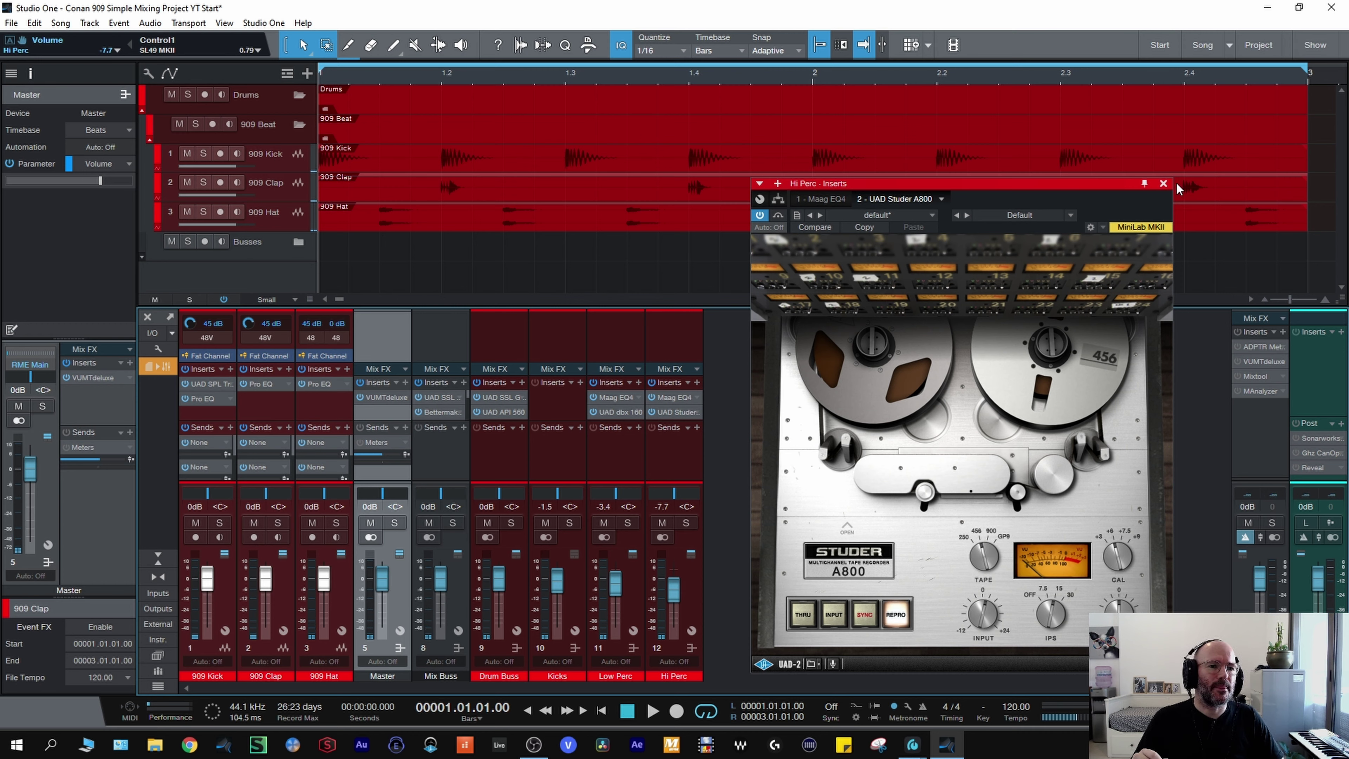
# - Replace the UAD Studer A800 on the Hi Perc buss with Renaissance Axx Stereo and move its window down clear of the tracks
pyautogui.click(1163, 183)
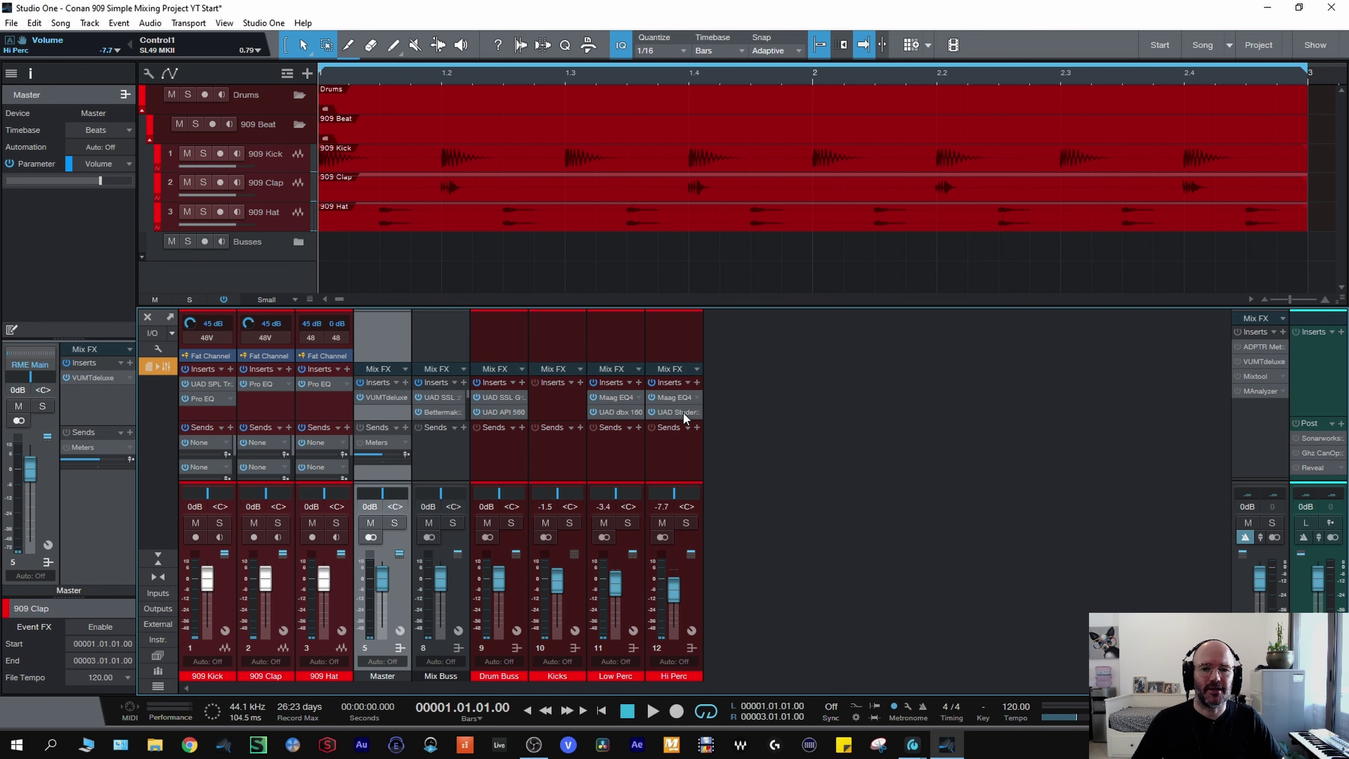
pyautogui.moveTo(683, 413); pyautogui.dragTo(753, 430)
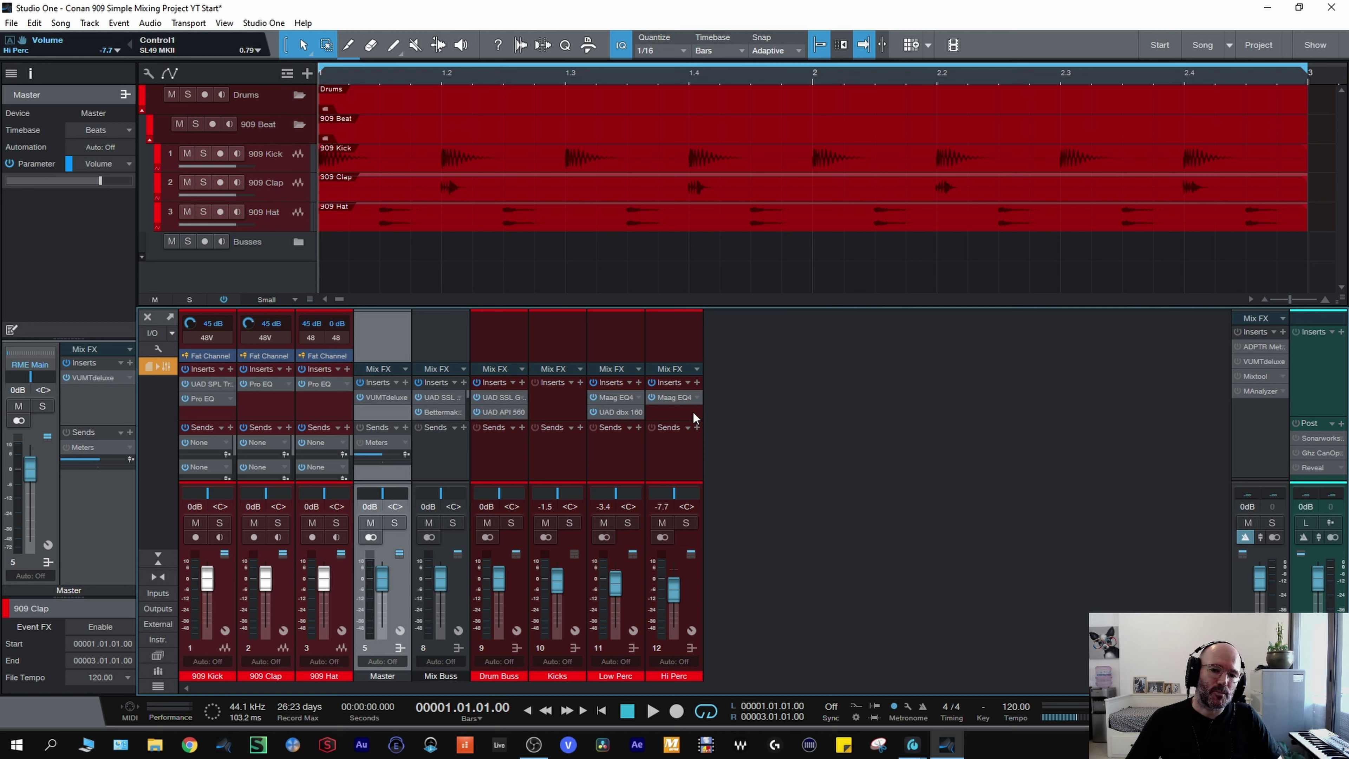
pyautogui.click(697, 383)
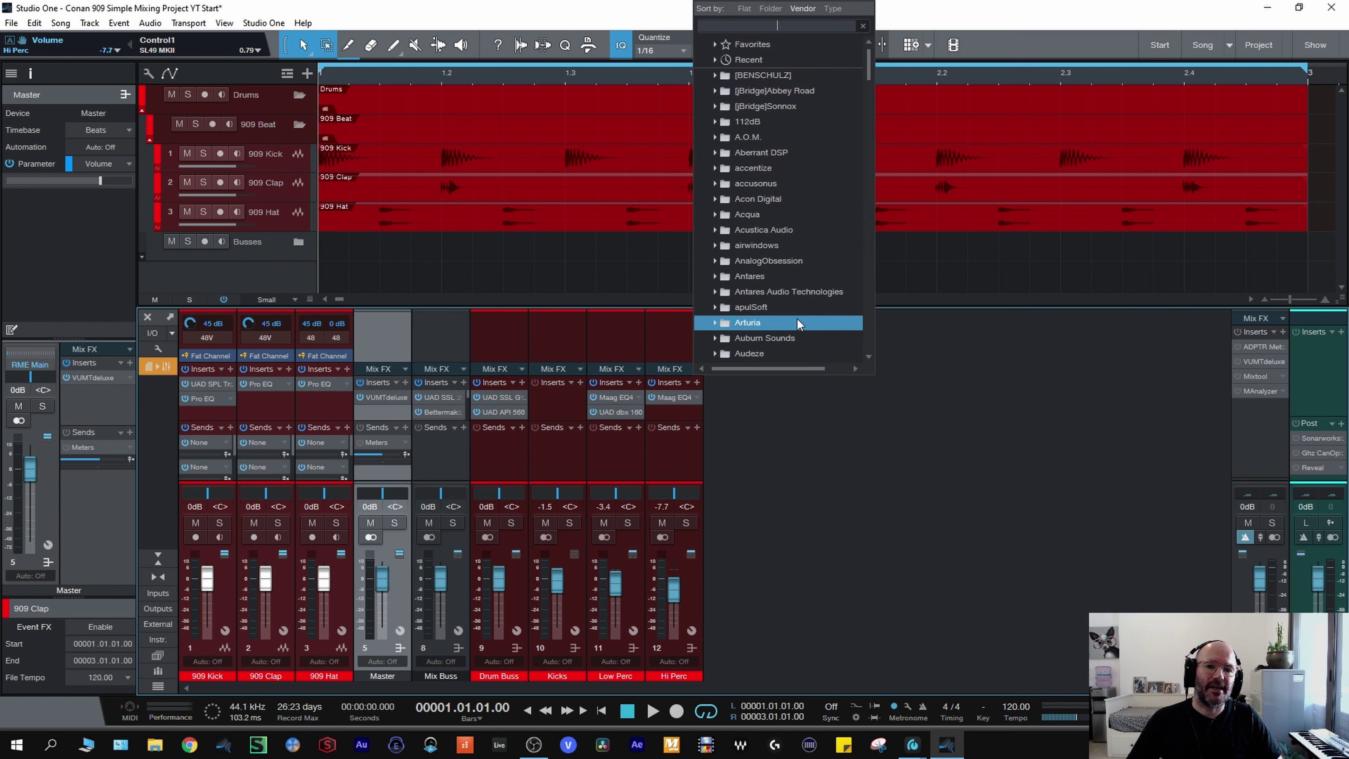
pyautogui.write('axx')
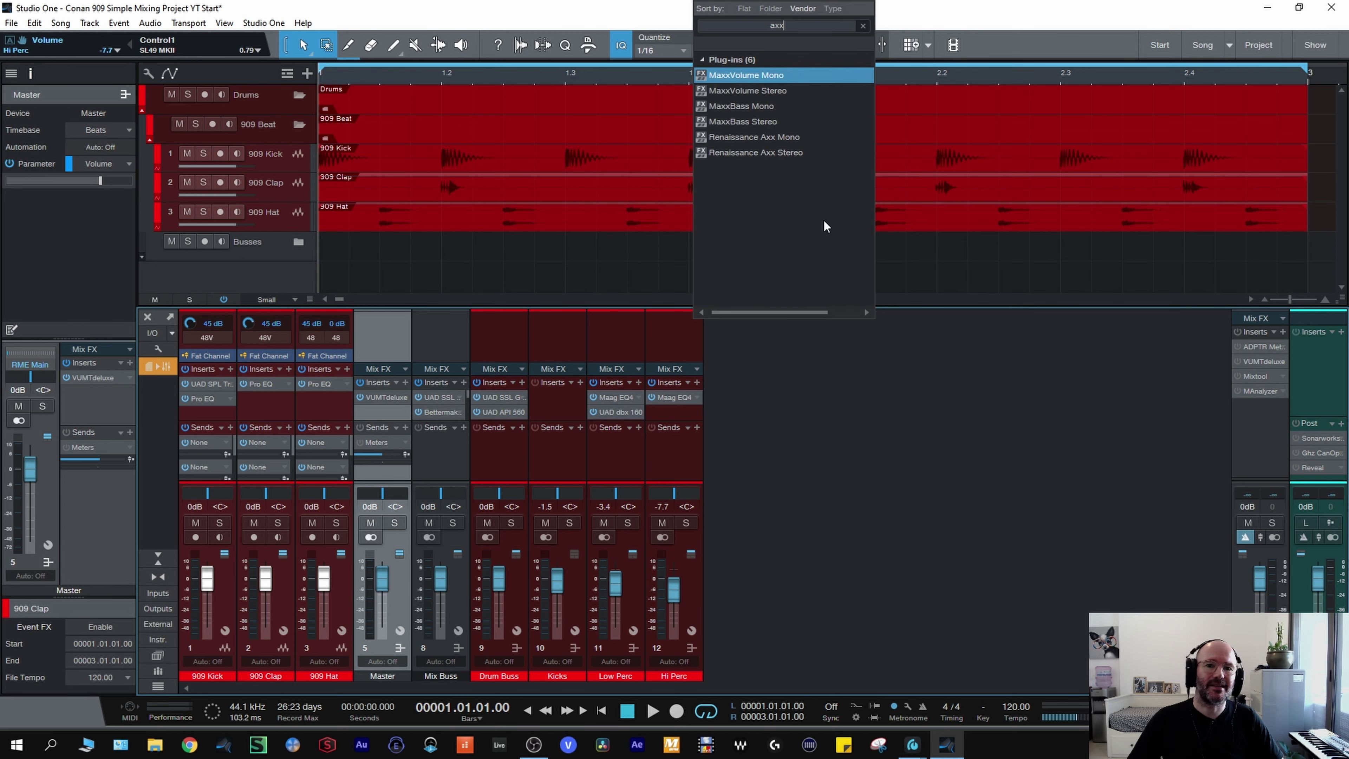
pyautogui.click(786, 153)
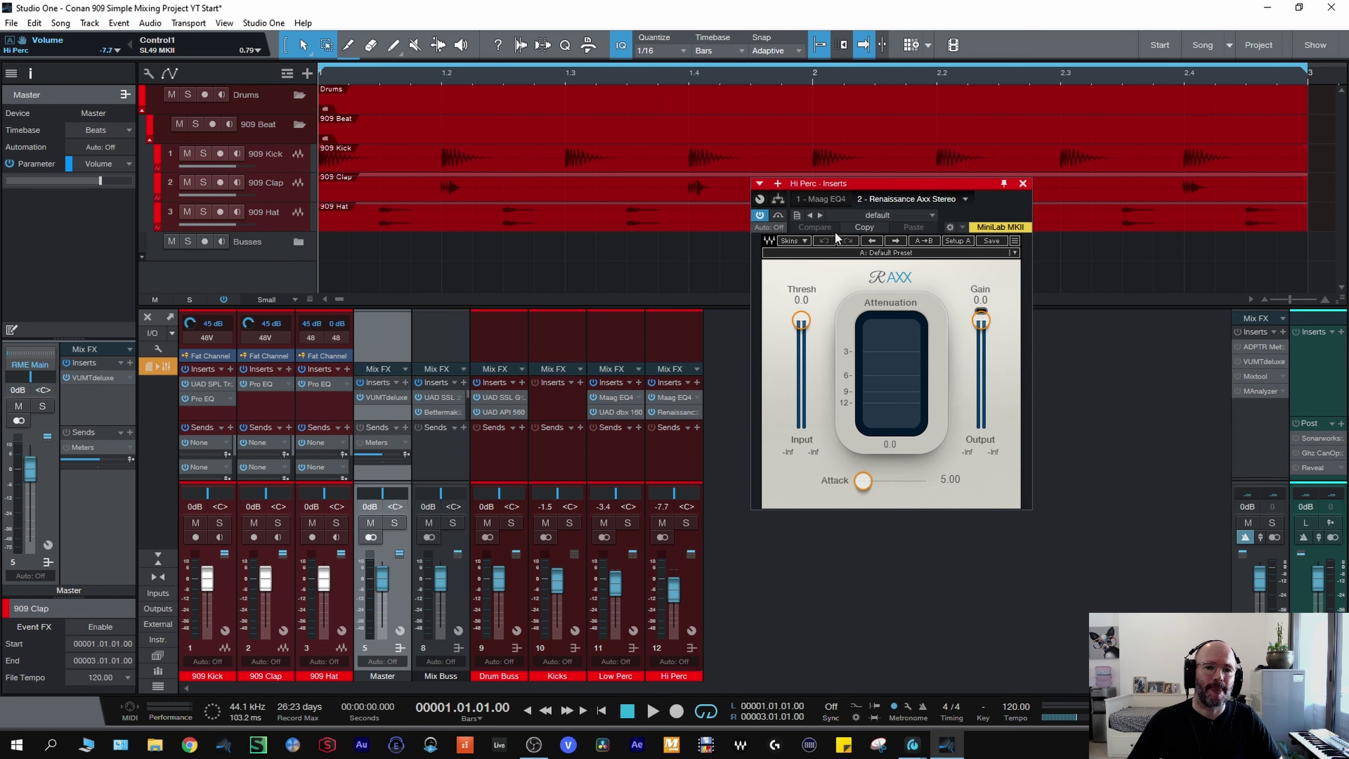
pyautogui.moveTo(863, 184); pyautogui.dragTo(851, 276)
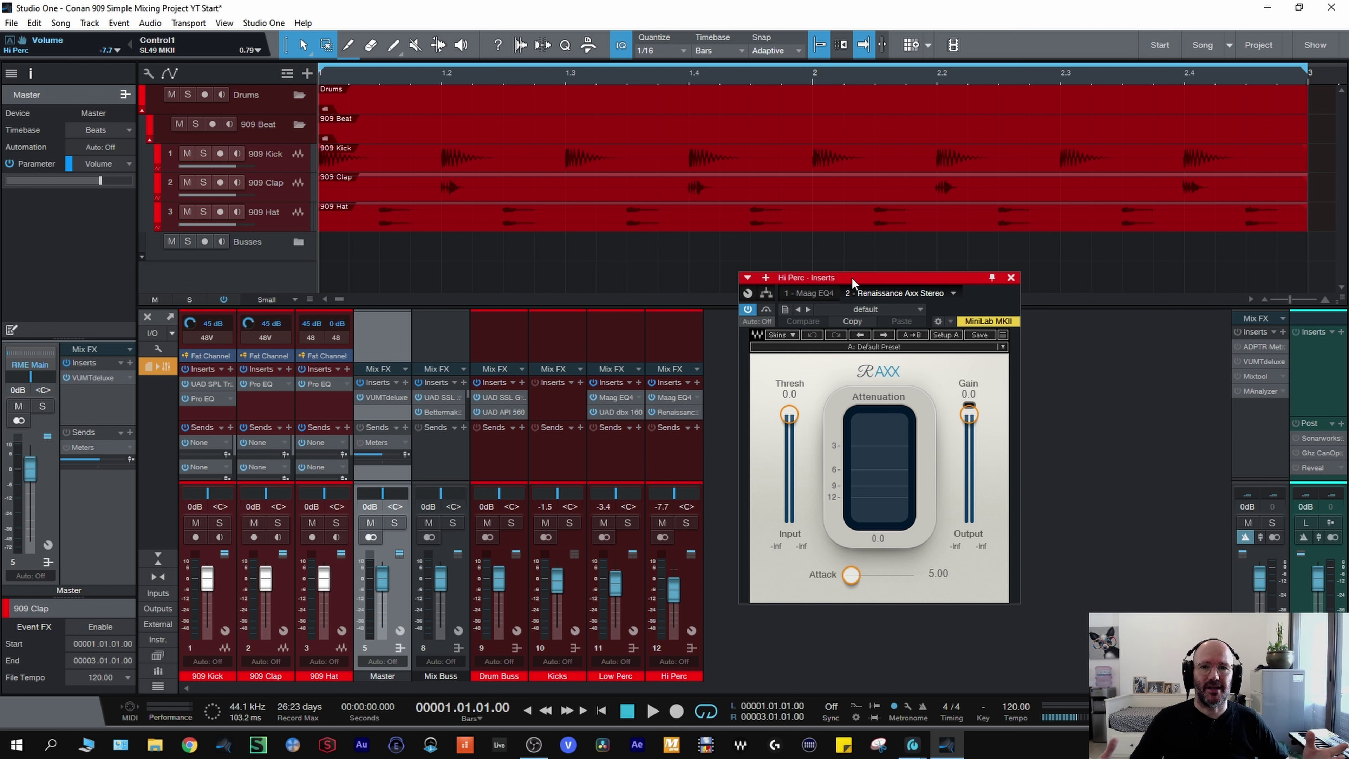
# - Set the Hi Perc Renaissance Axx threshold to -2.8 while the beat plays
pyautogui.press('space')
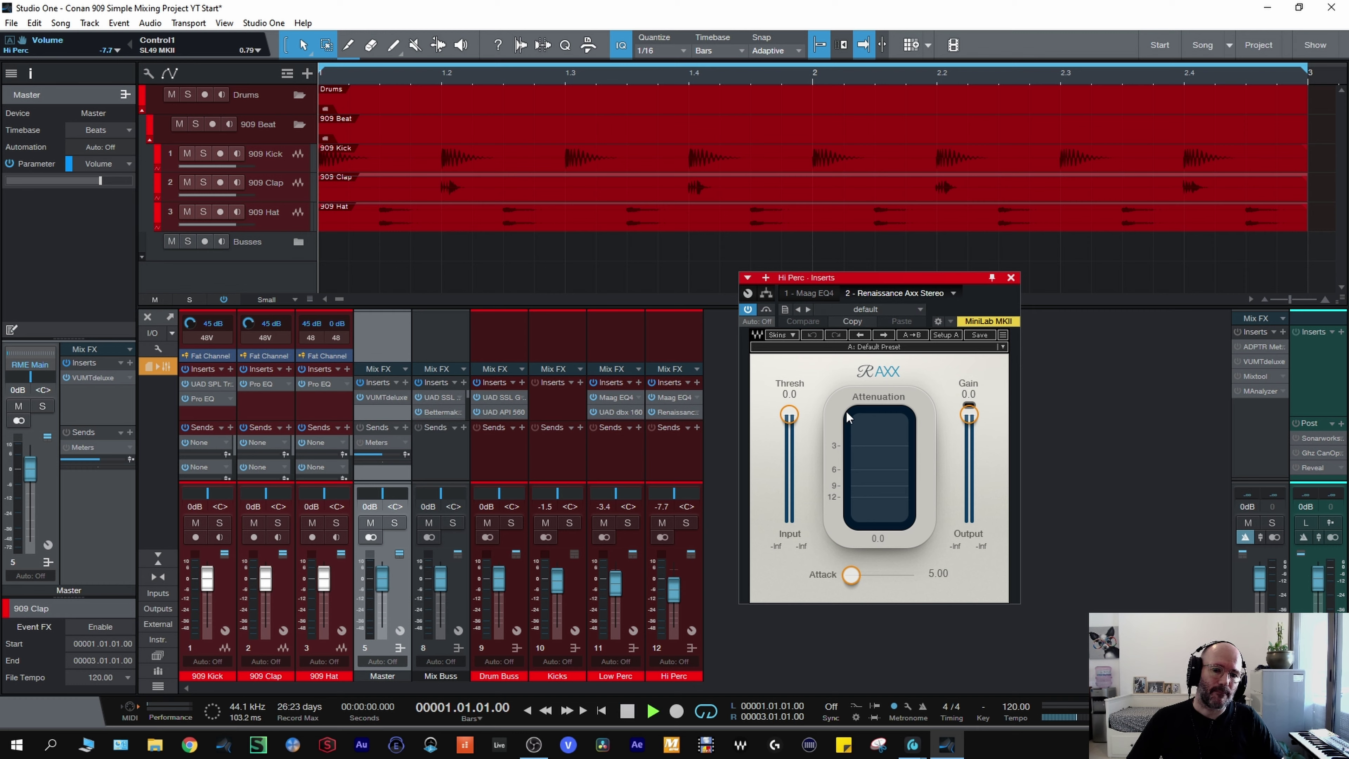
pyautogui.press('space')
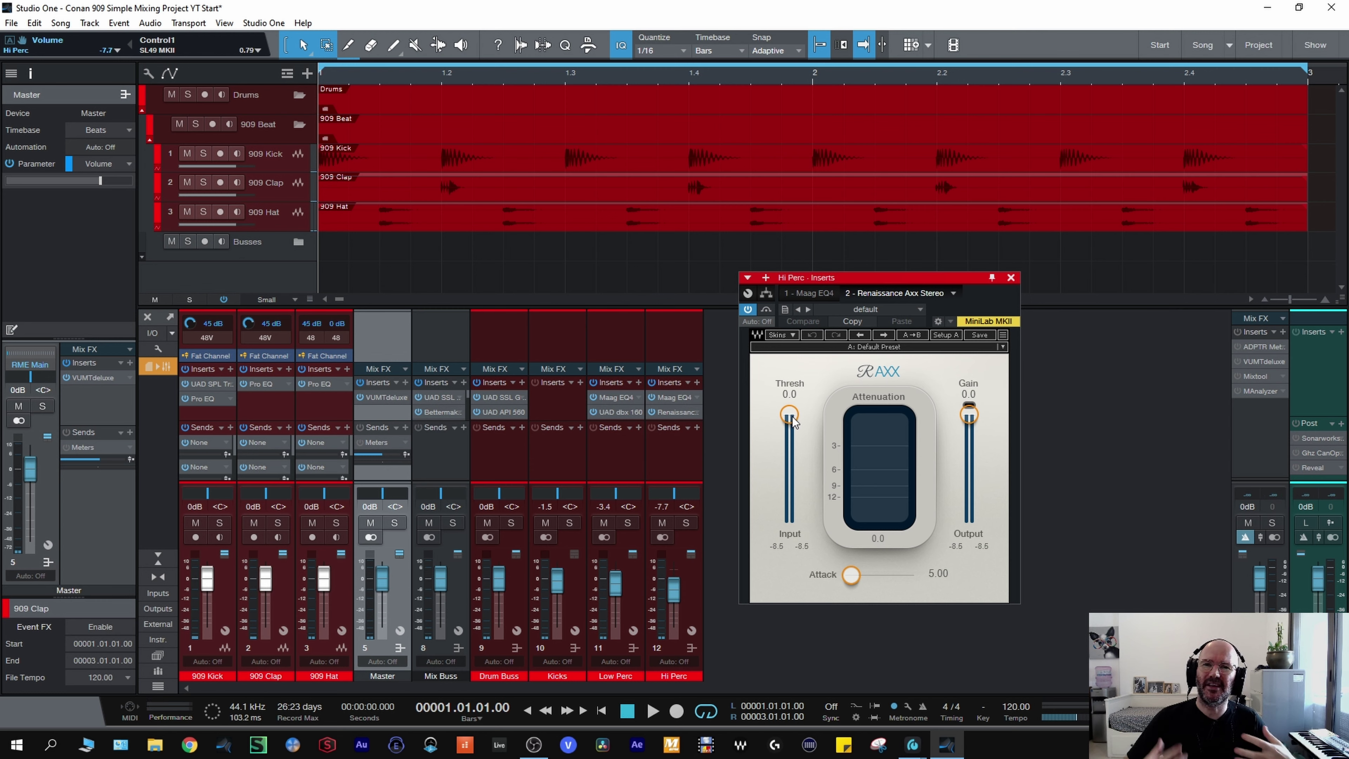
pyautogui.press('space')
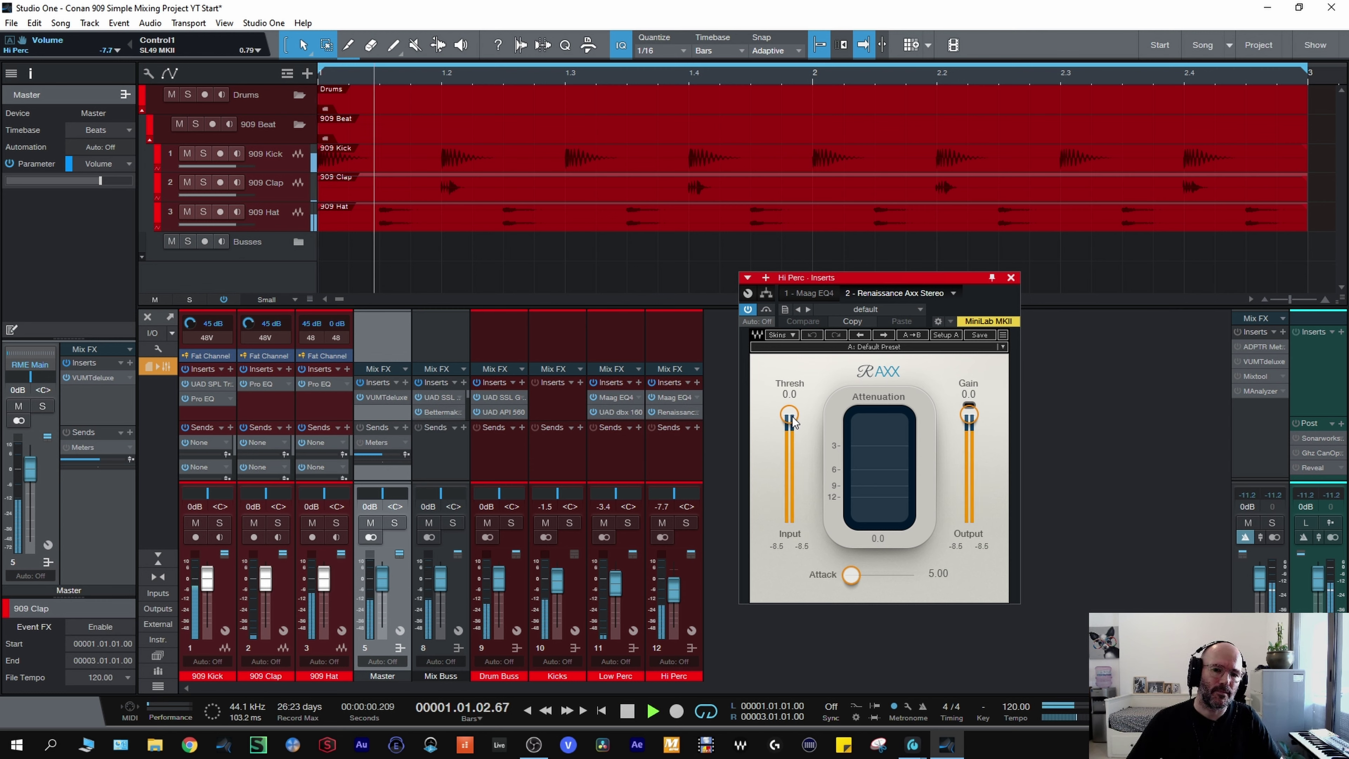
pyautogui.moveTo(793, 417); pyautogui.dragTo(792, 421)
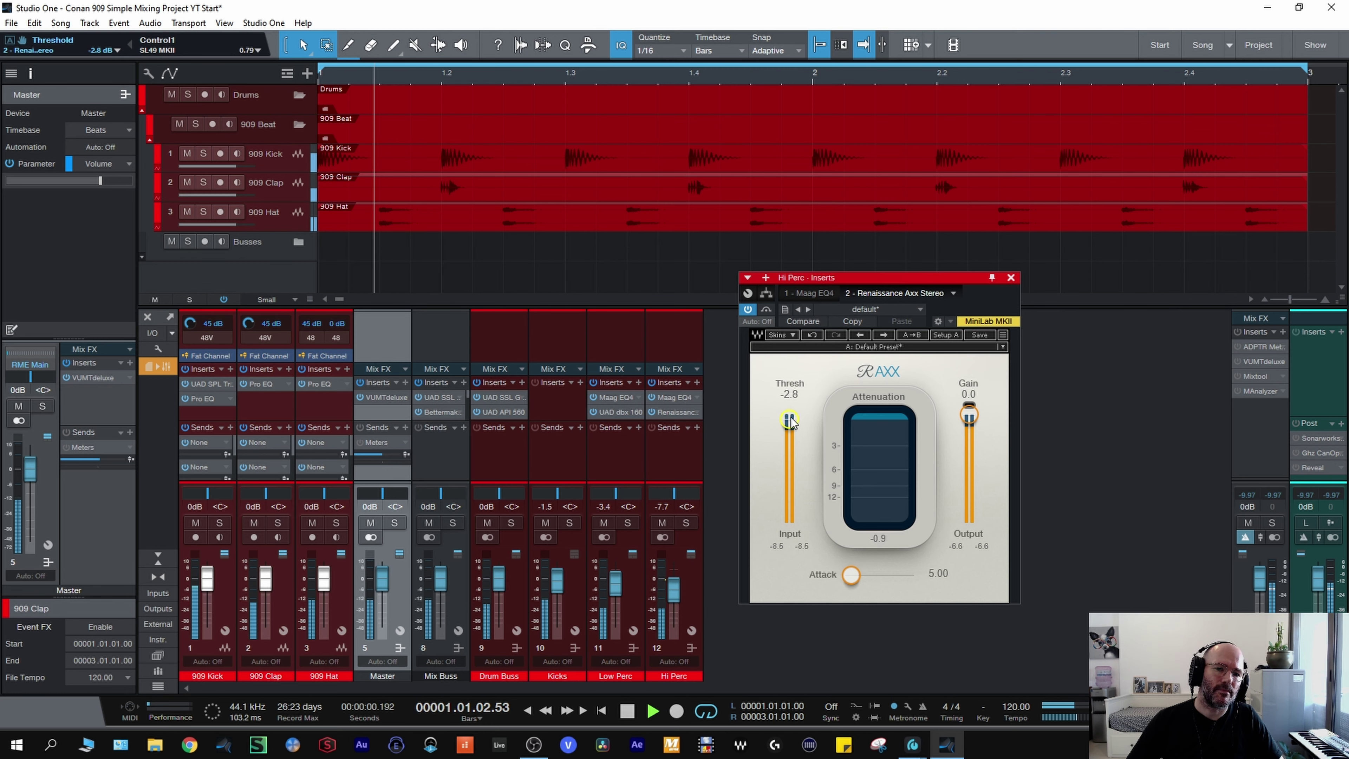
# - Compare the beat with the Hi Perc Renaissance Axx bypassed and active, and stop playback
pyautogui.click(767, 310)
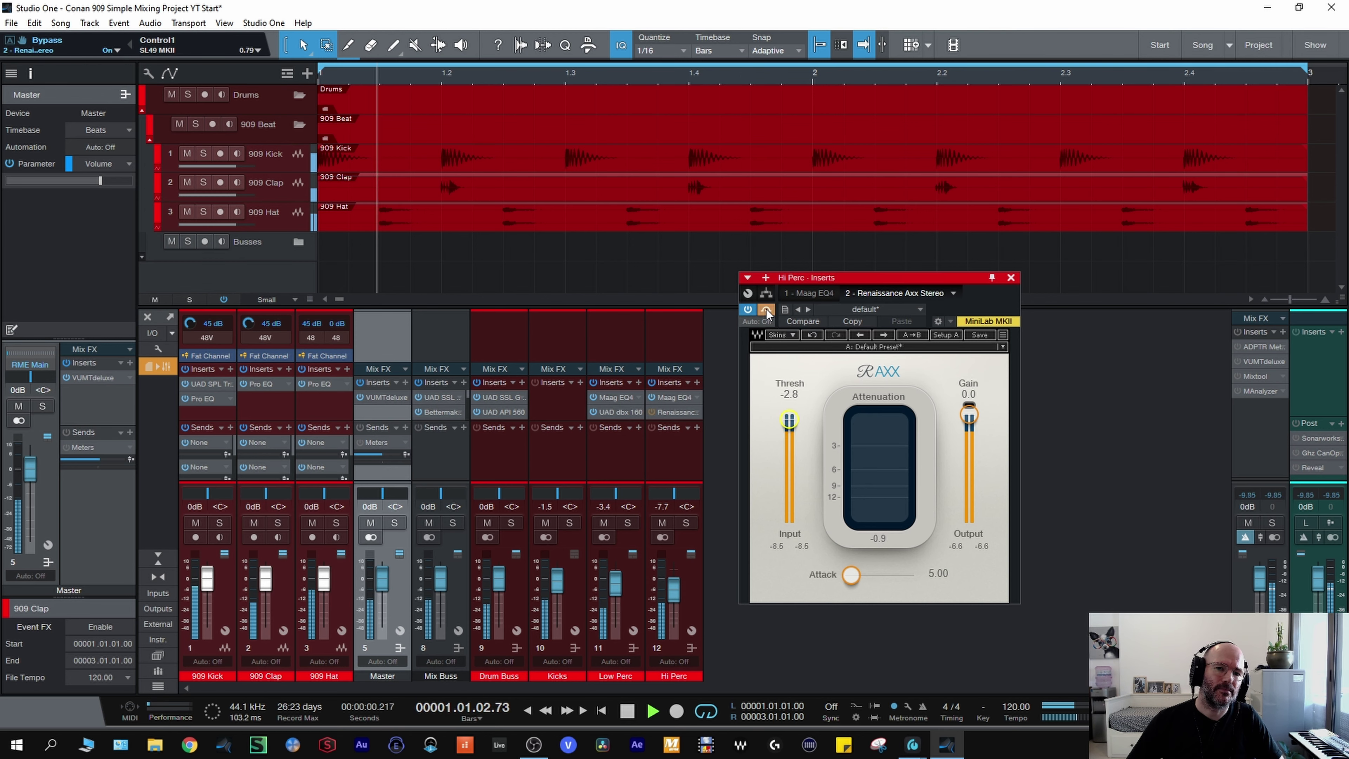
pyautogui.click(767, 310)
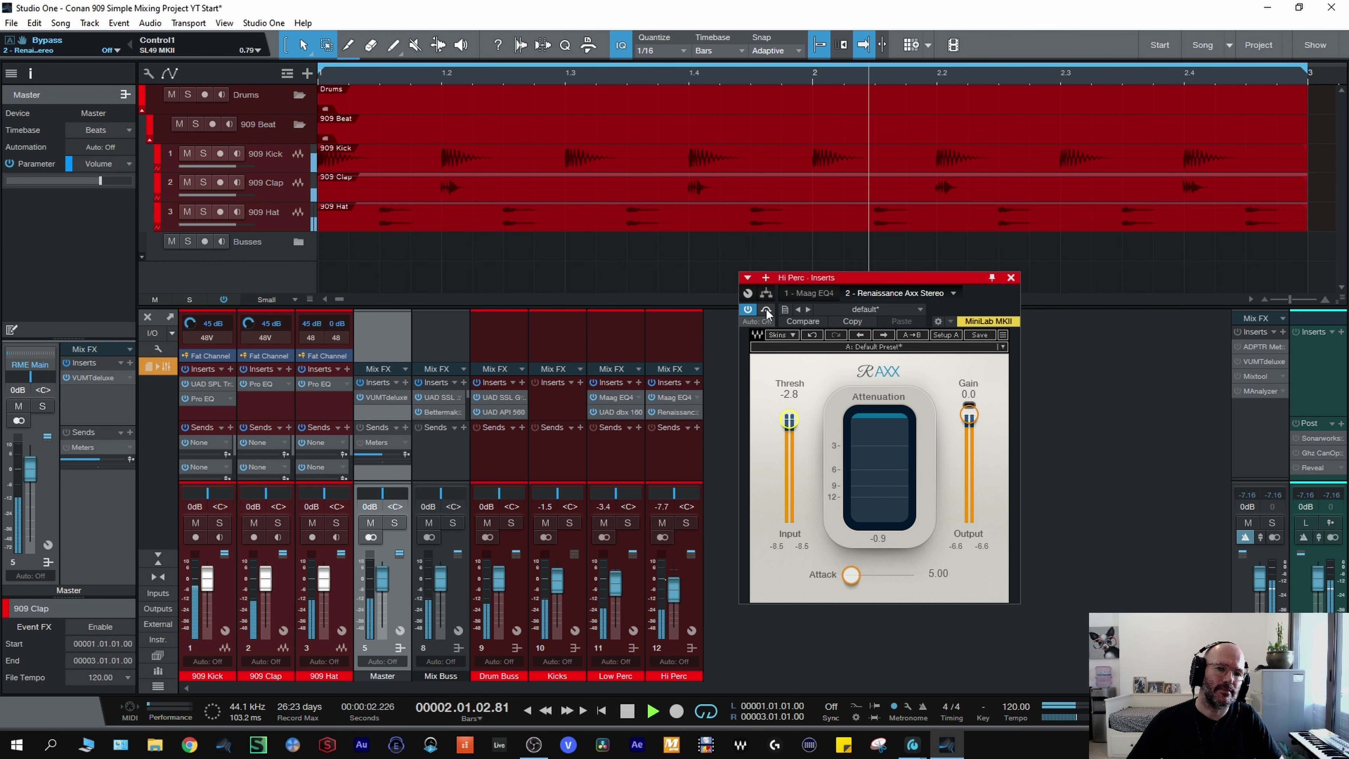
pyautogui.click(766, 310)
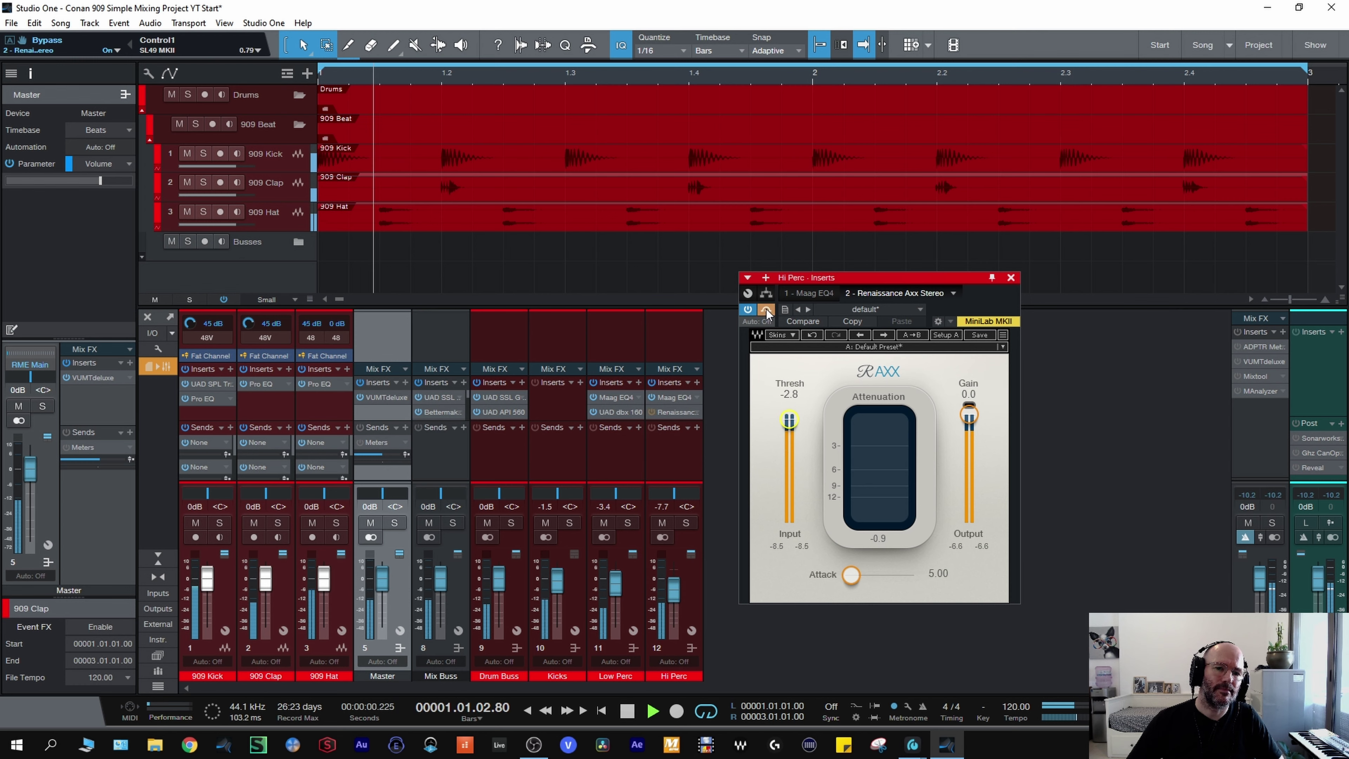
pyautogui.click(767, 309)
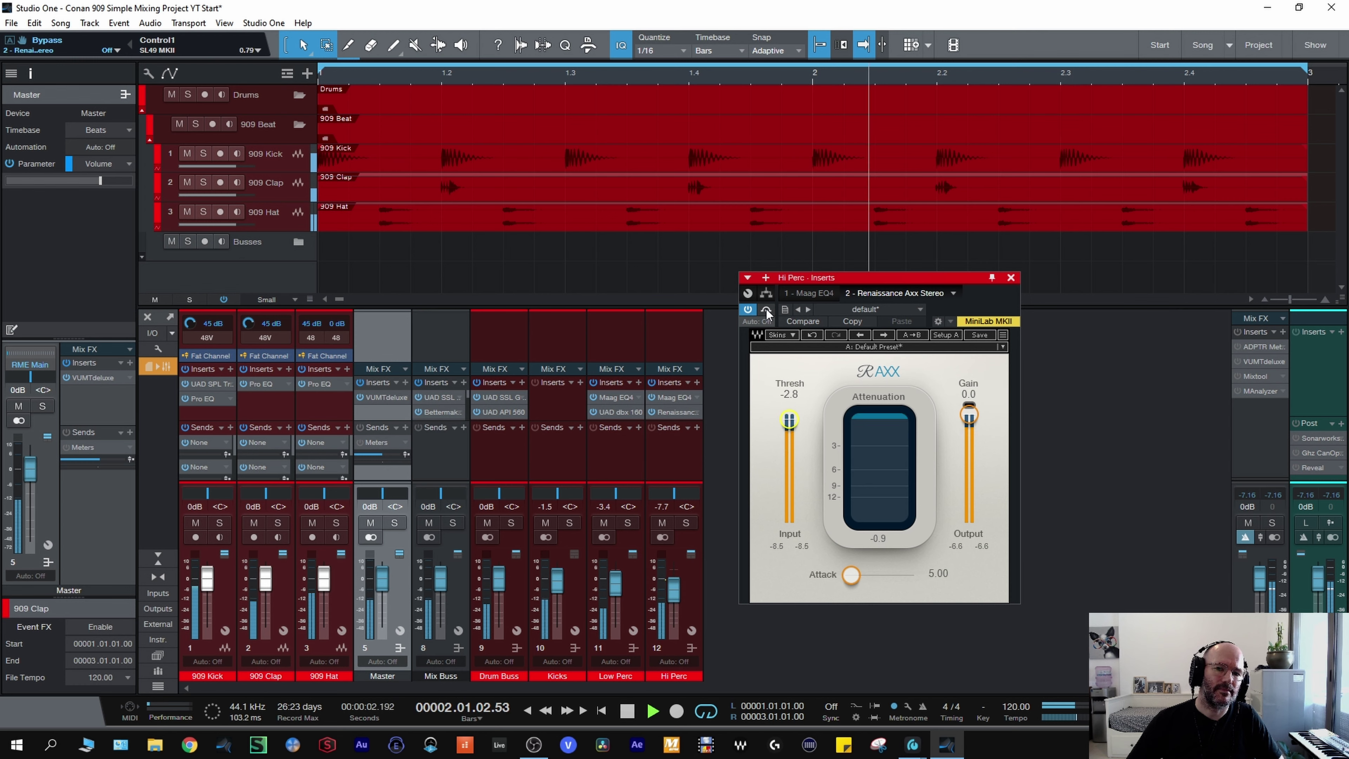
pyautogui.press('space')
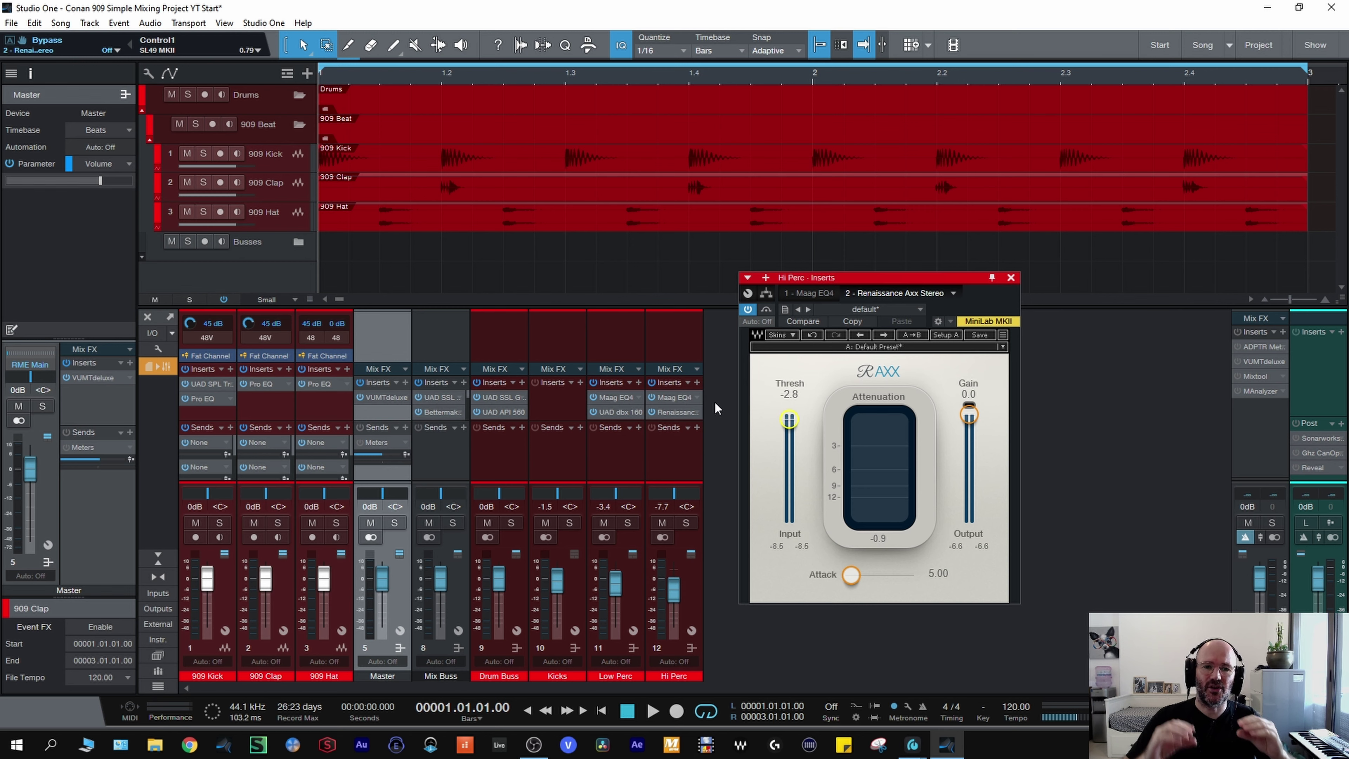
# - Rebalance the Hi Perc buss to -7.2 dB during playback, comparing the sound with the Renaissance Axx bypassed and active
pyautogui.press('space')
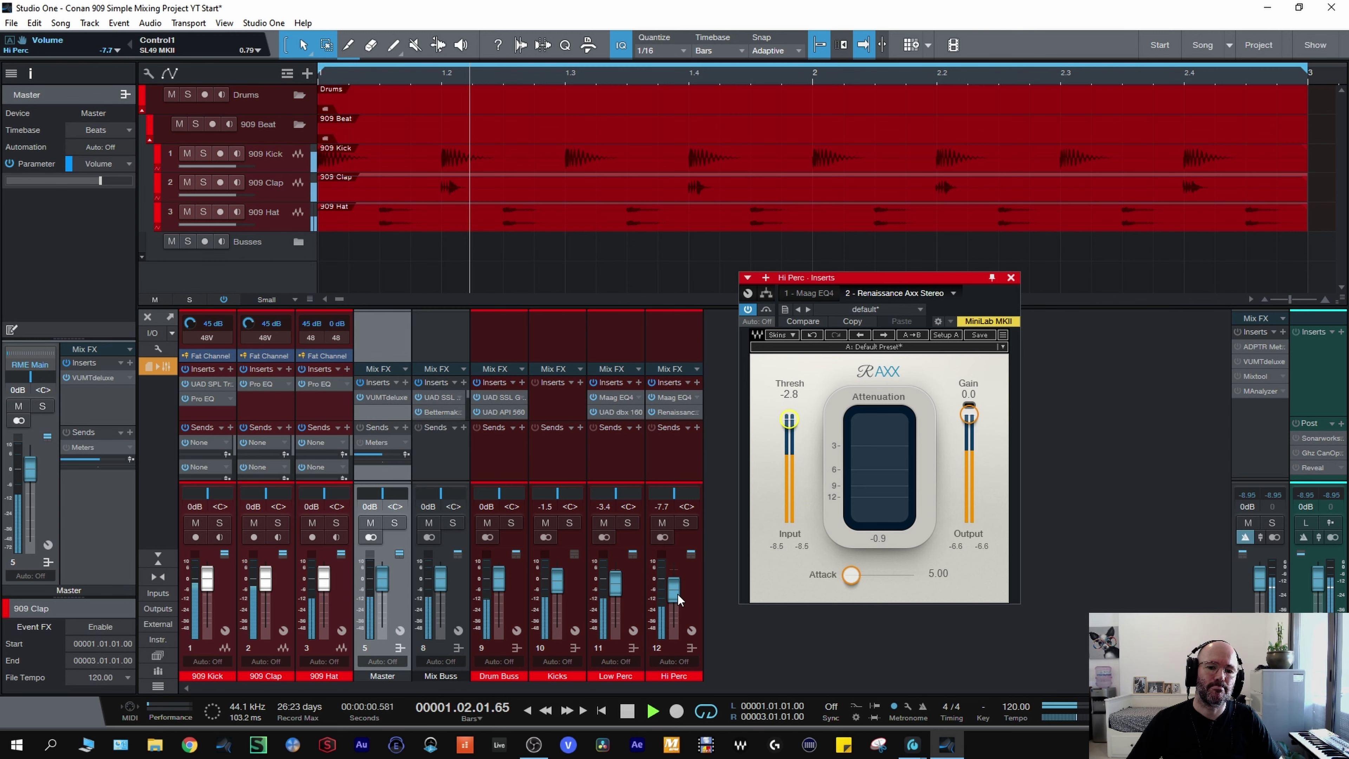
pyautogui.scroll(-1, 678, 593)
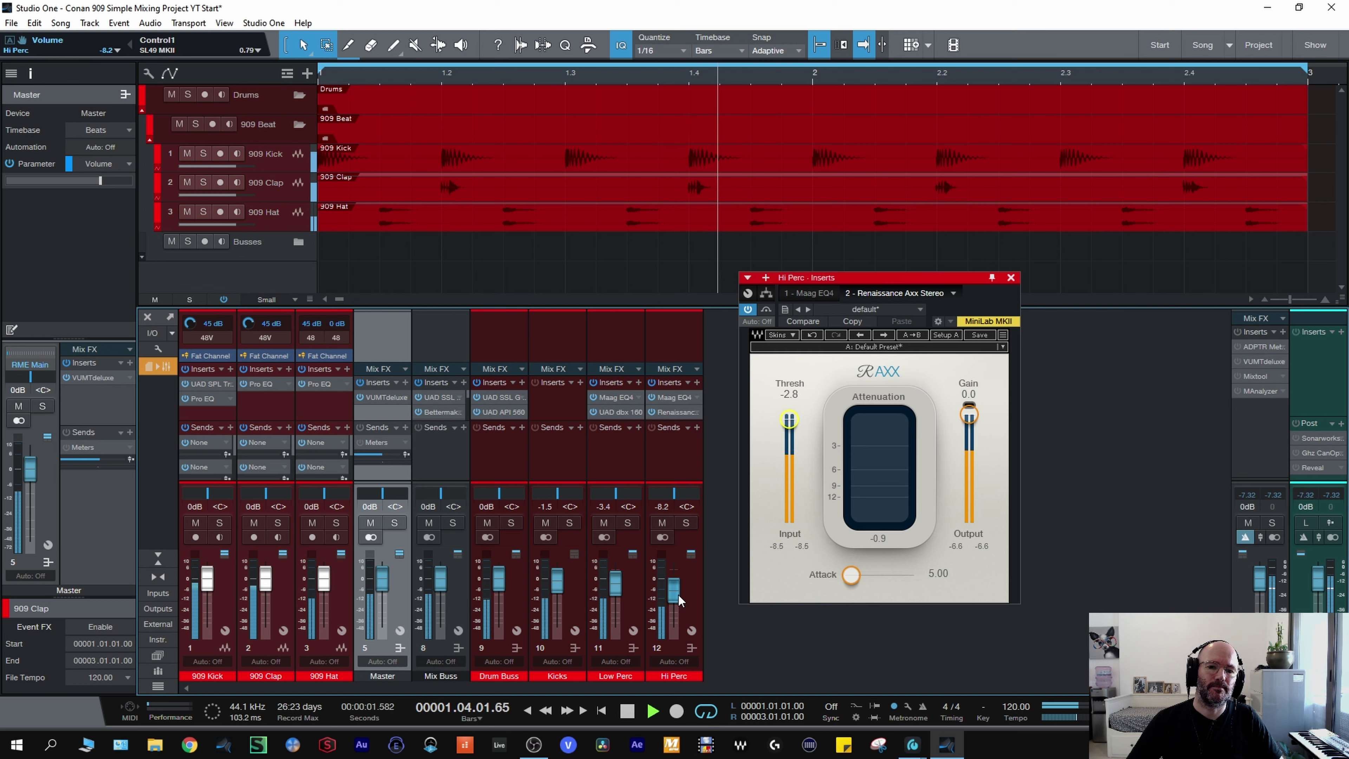
pyautogui.click(766, 312)
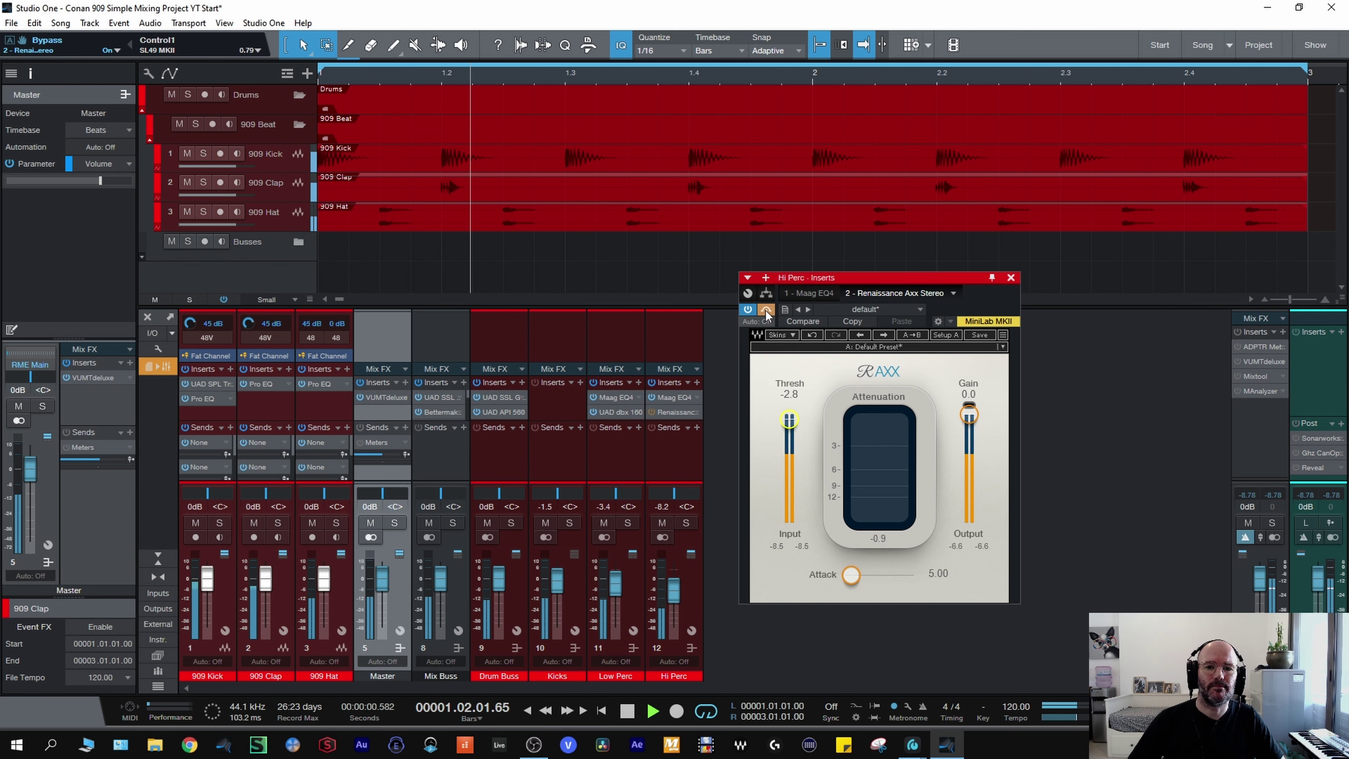
pyautogui.click(766, 310)
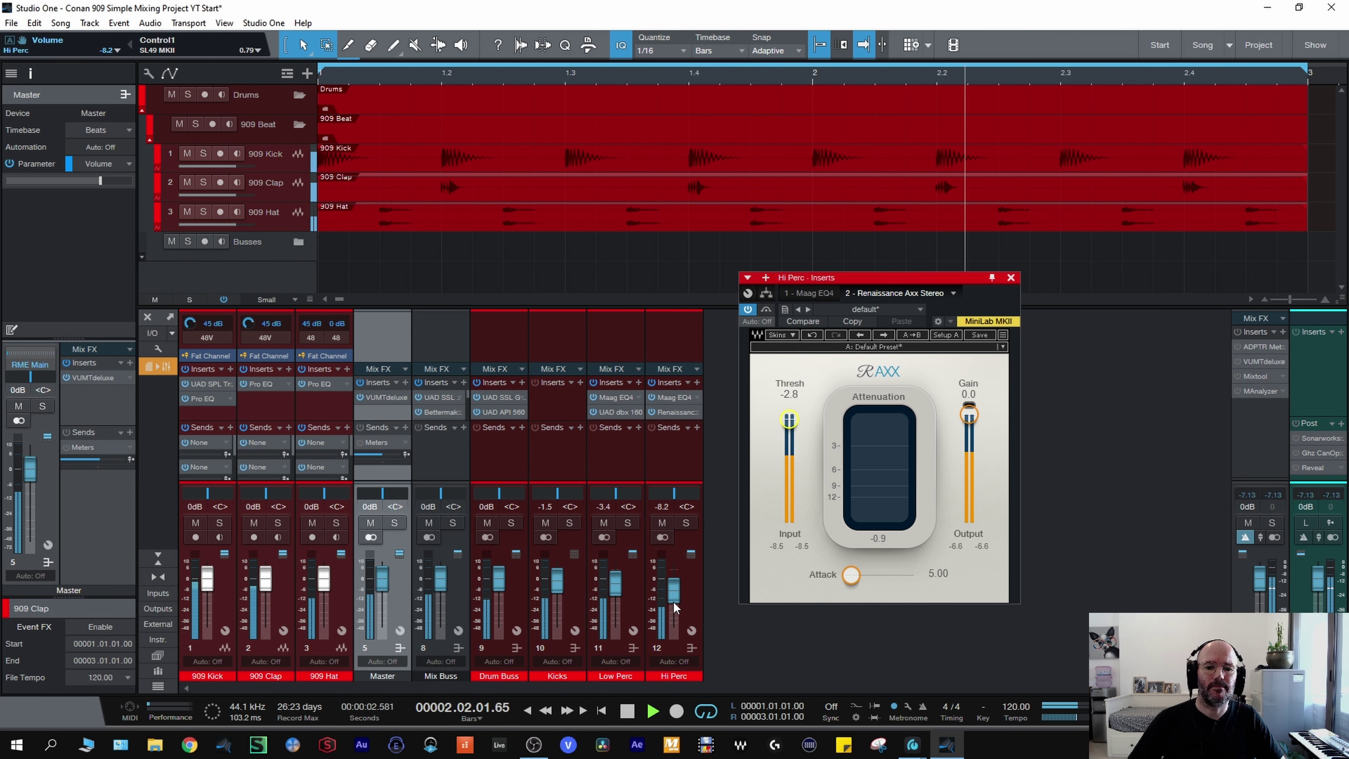
pyautogui.scroll(2, 673, 598)
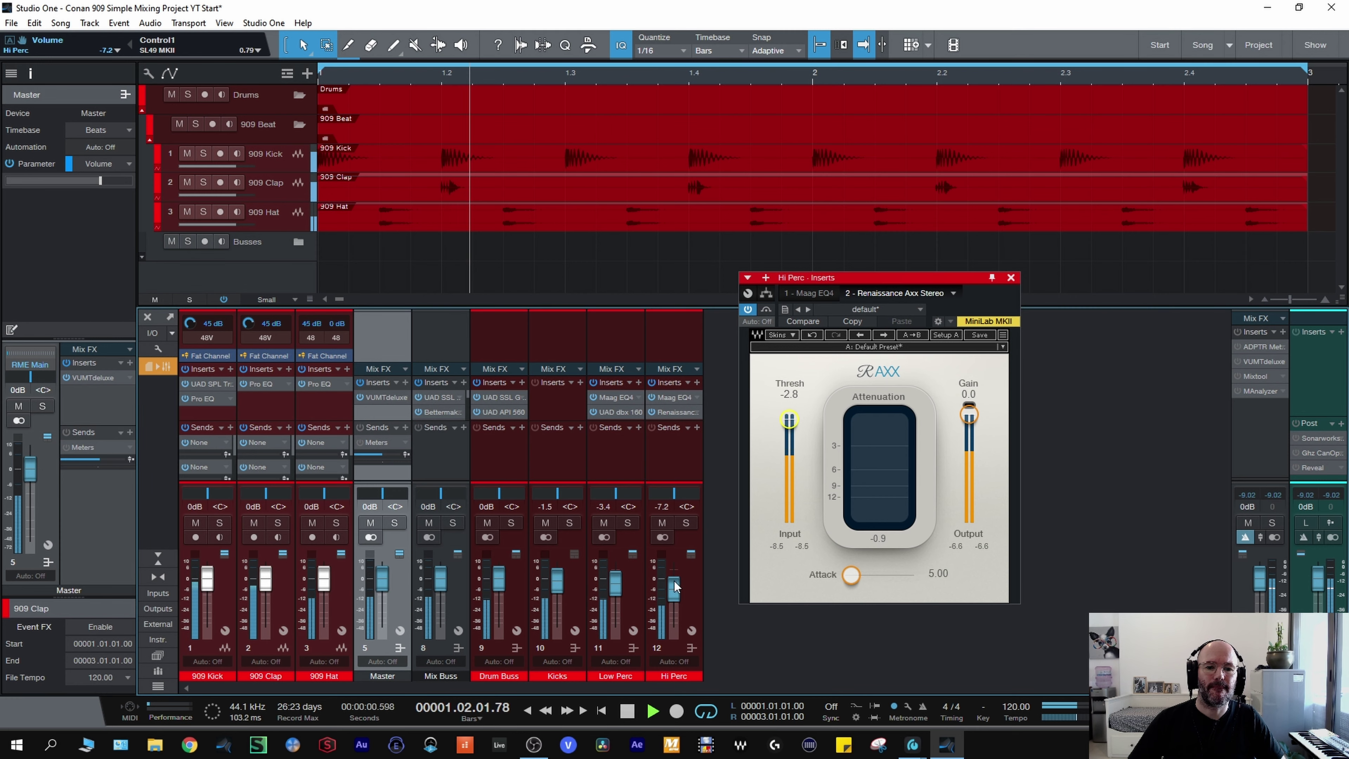
pyautogui.press('space')
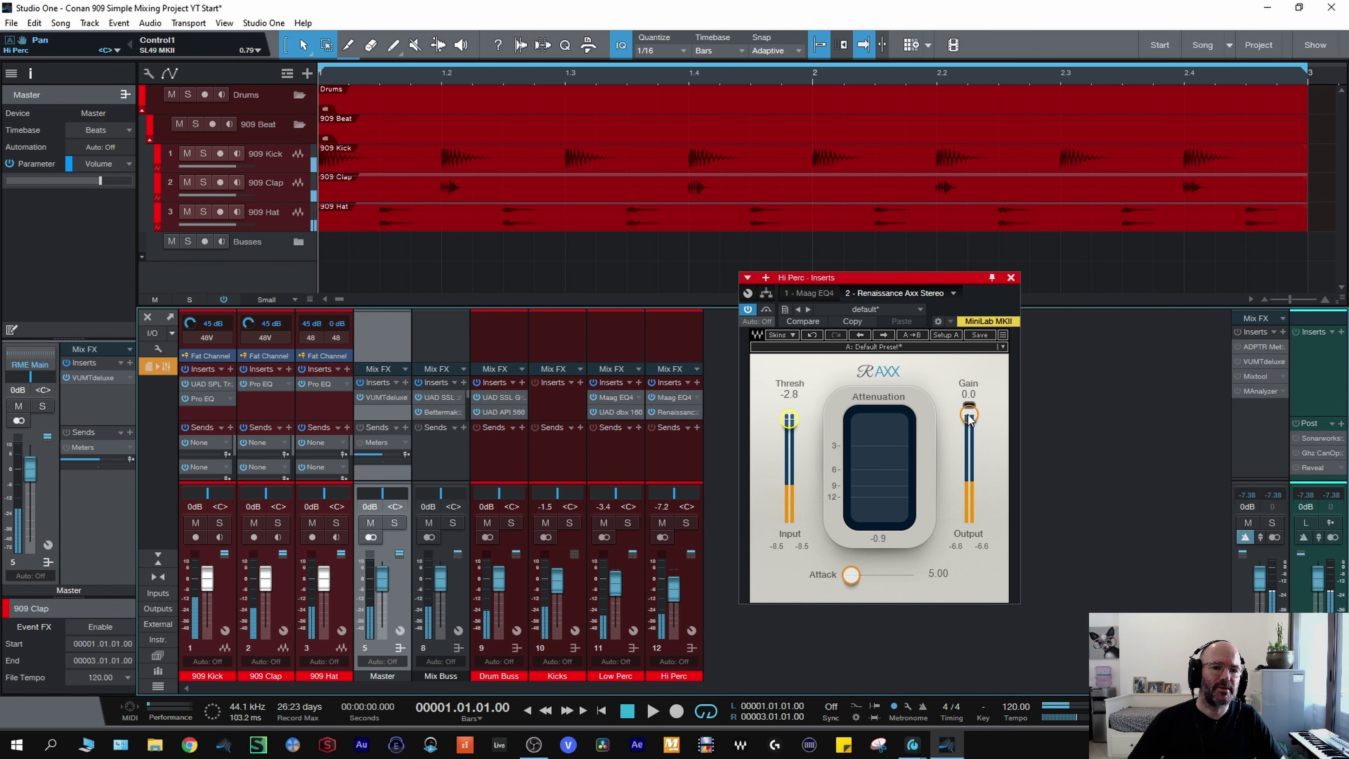
# - Lower the Hi Perc Renaissance Axx output gain to -0.8 dB
pyautogui.scroll(-1, 968, 418)
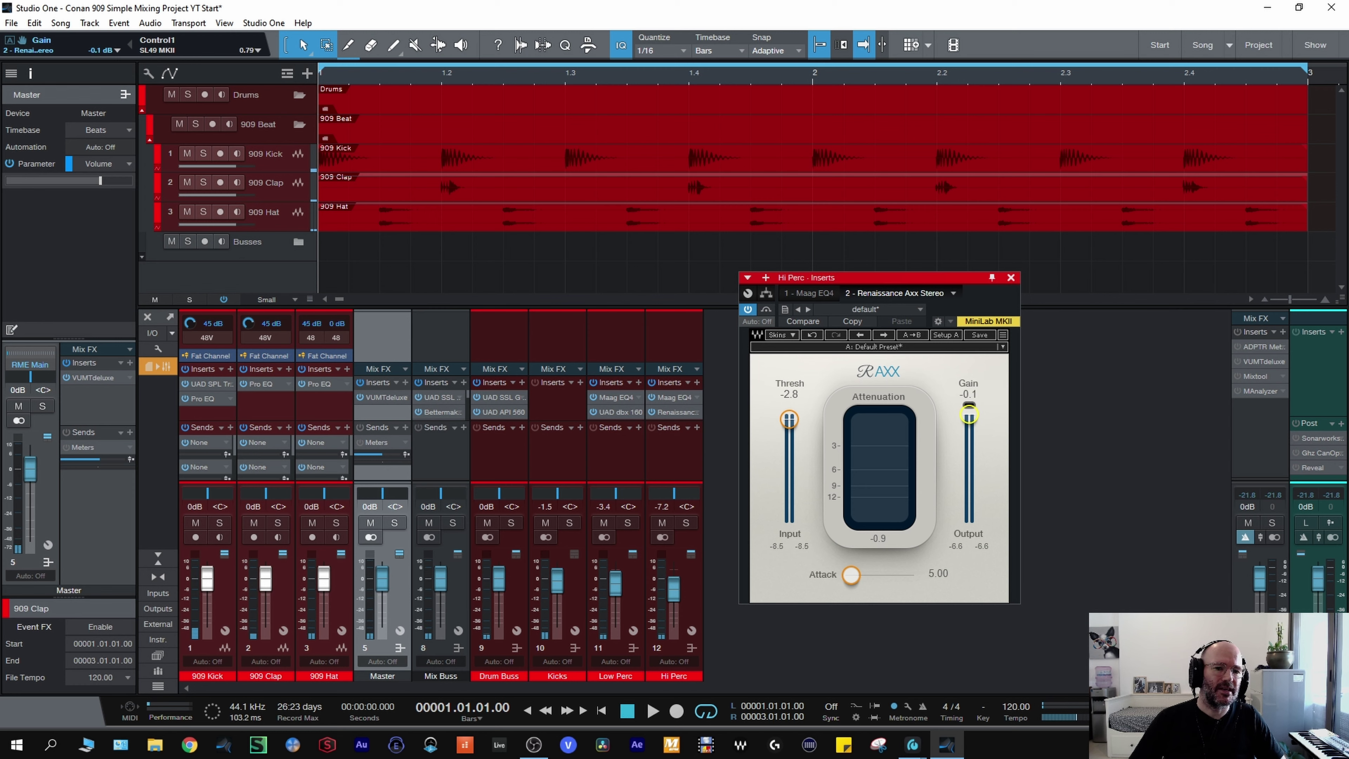
pyautogui.scroll(-1, 968, 419)
pyautogui.scroll(-1, 969, 418)
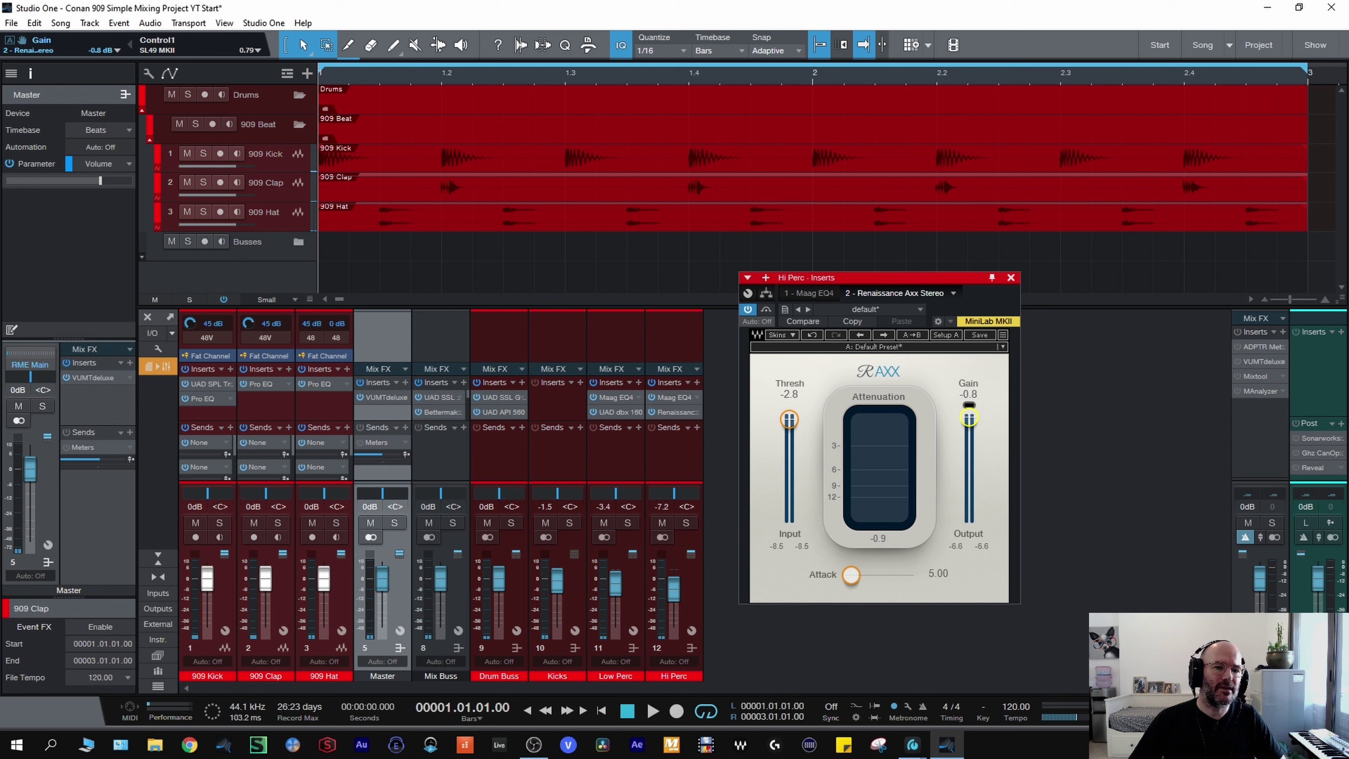
pyautogui.press('space')
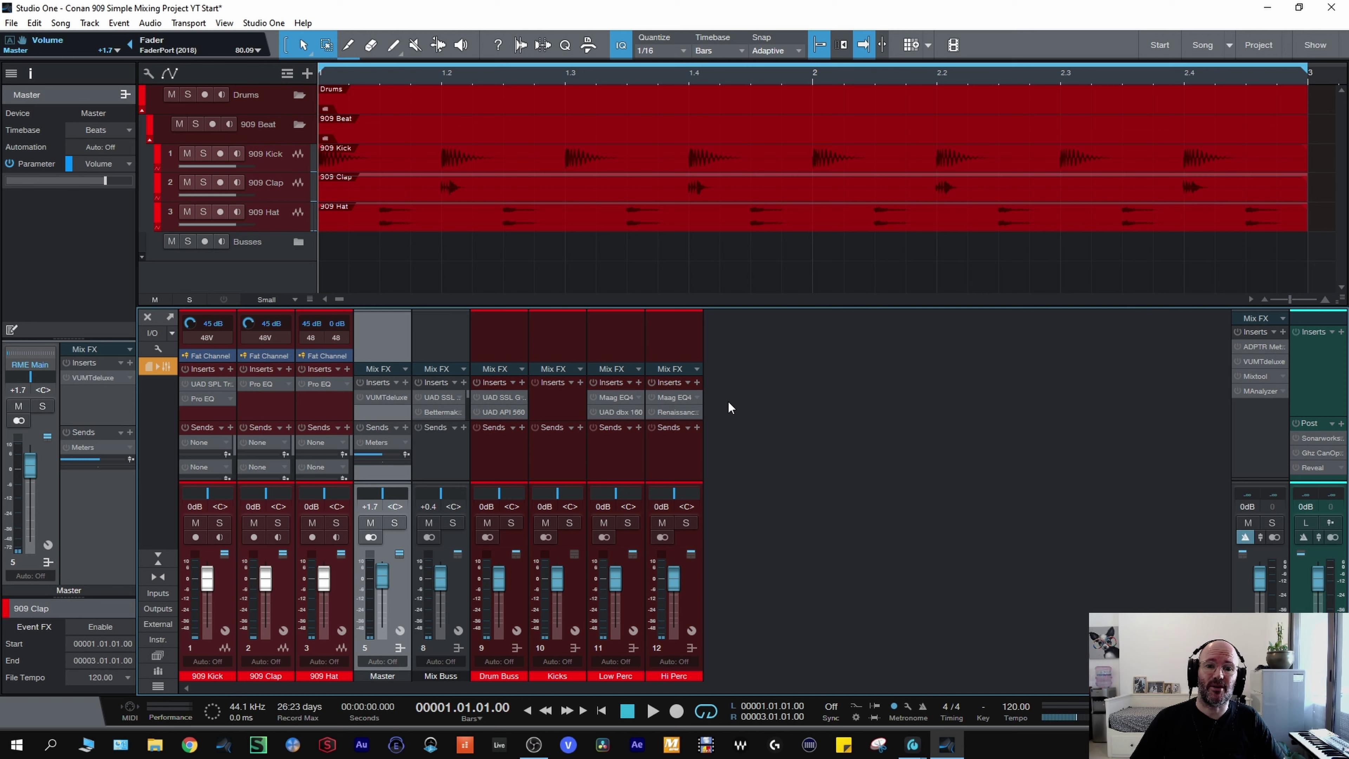
# - Audition the whole beat repeatedly, comparing it with all insert effects bypassed and with them active
pyautogui.press('space')
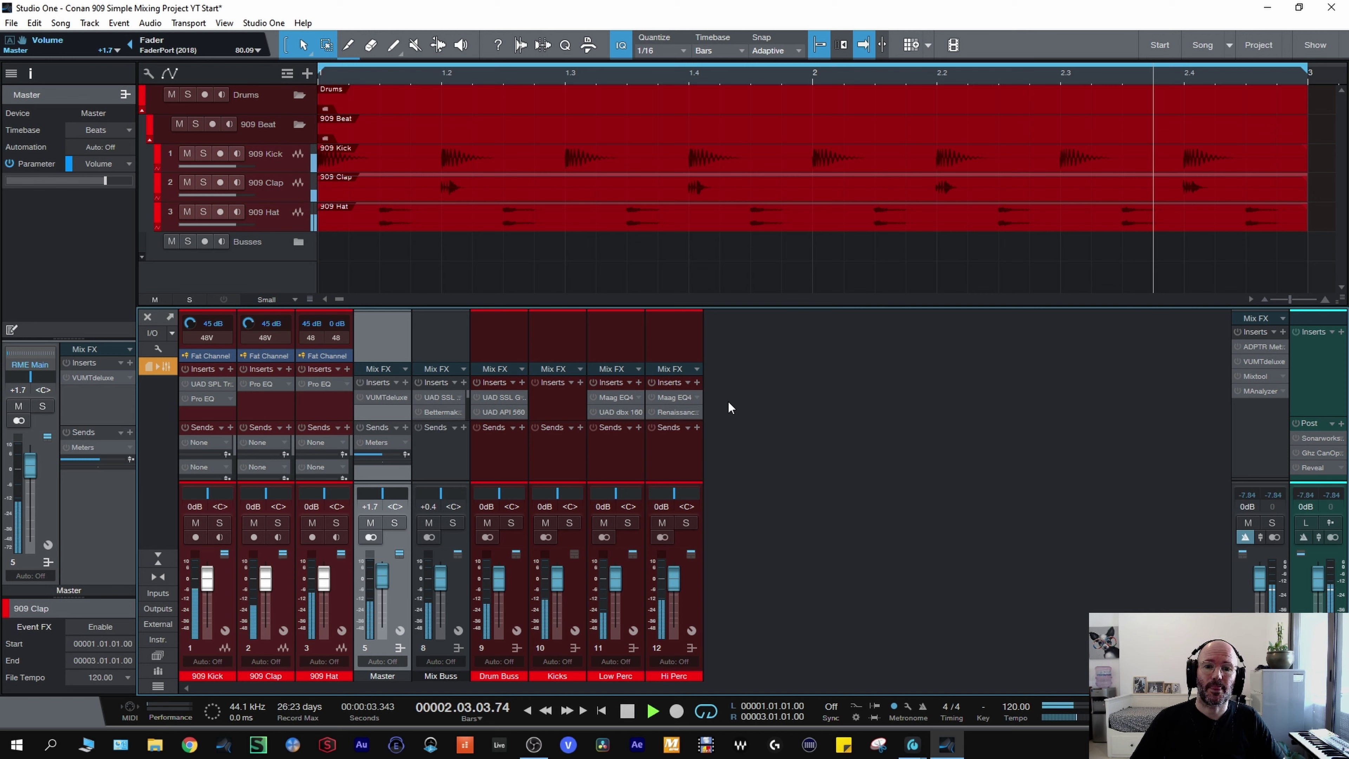
pyautogui.press('space')
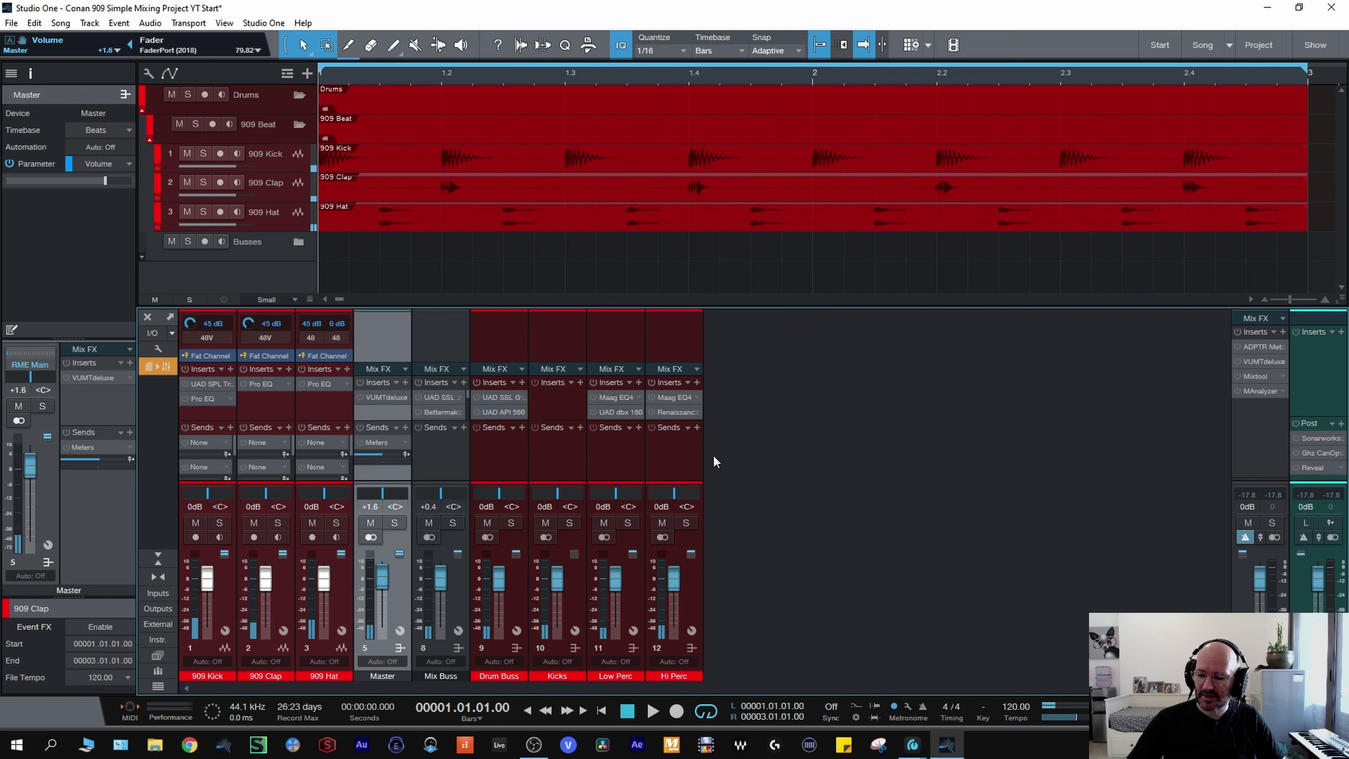
pyautogui.press('space')
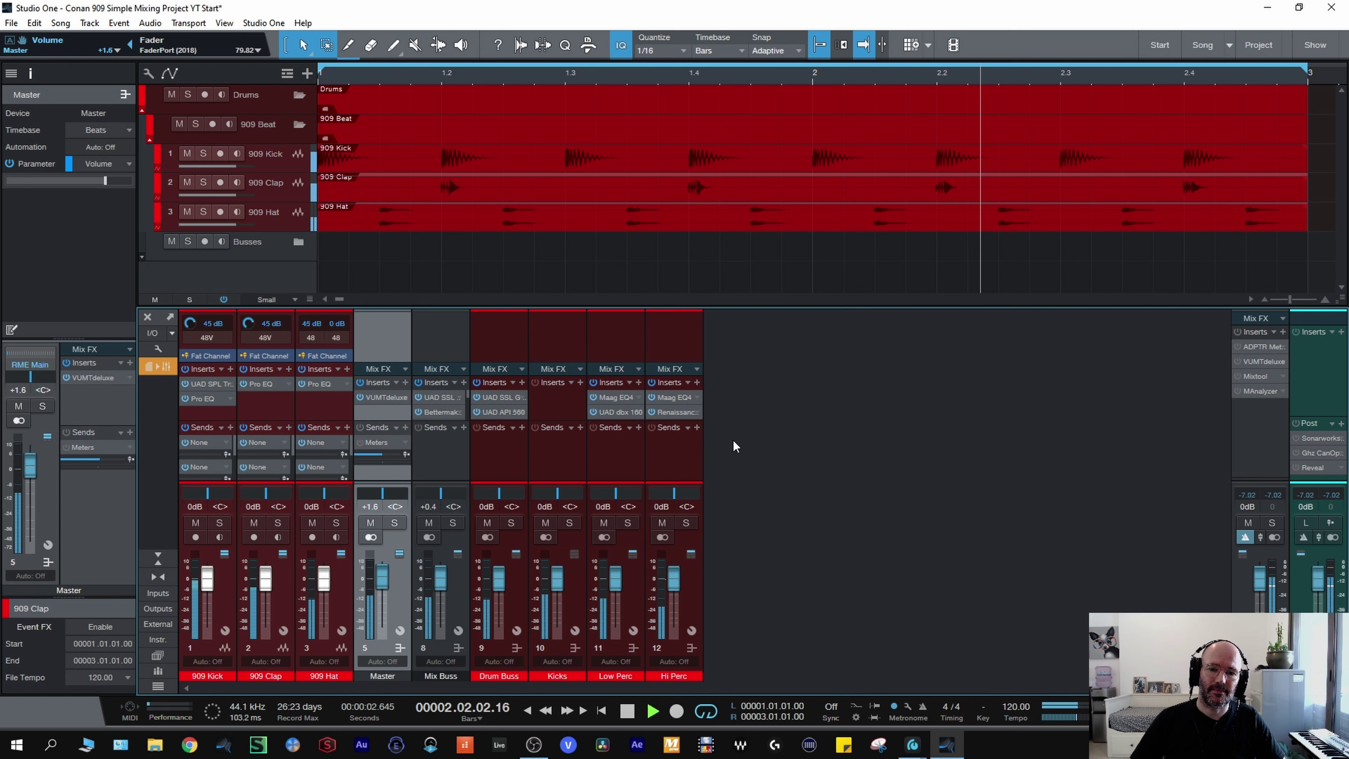
pyautogui.press('space')
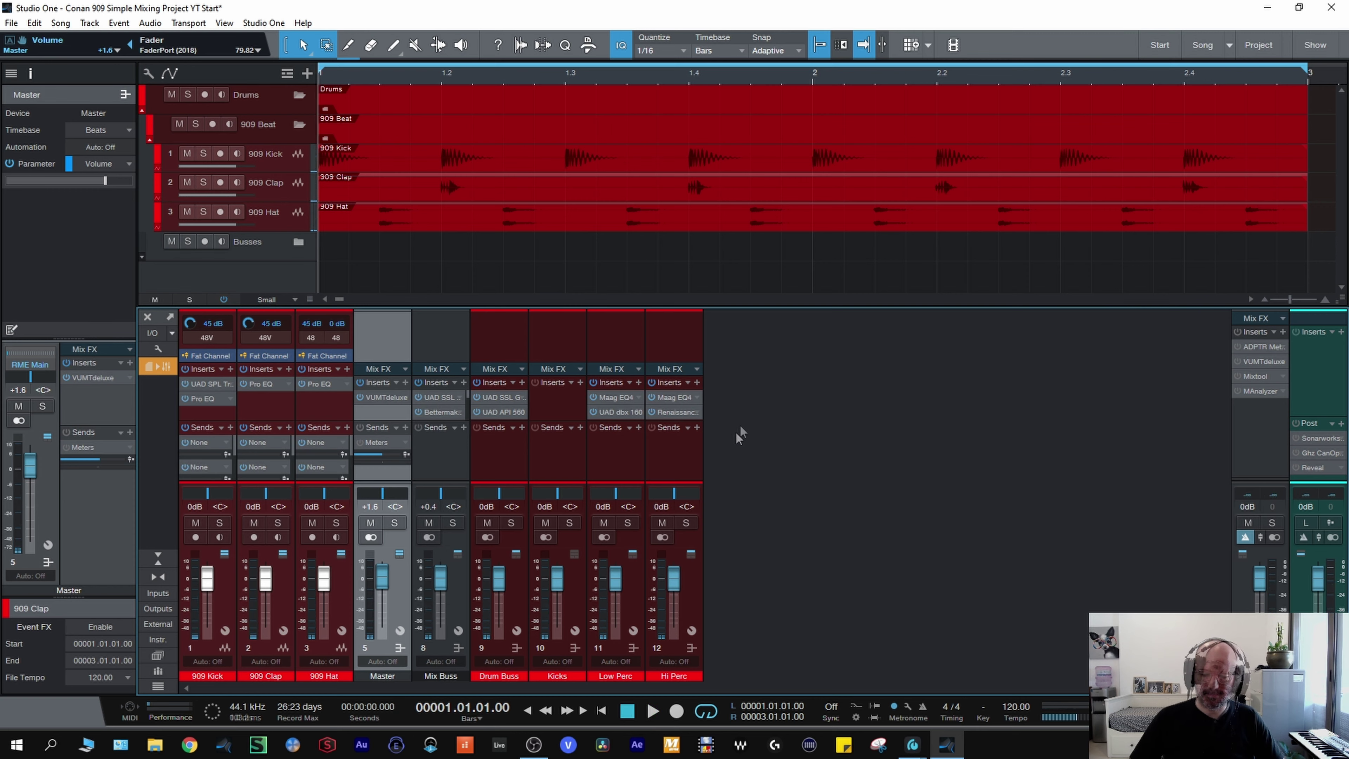
pyautogui.press('space')
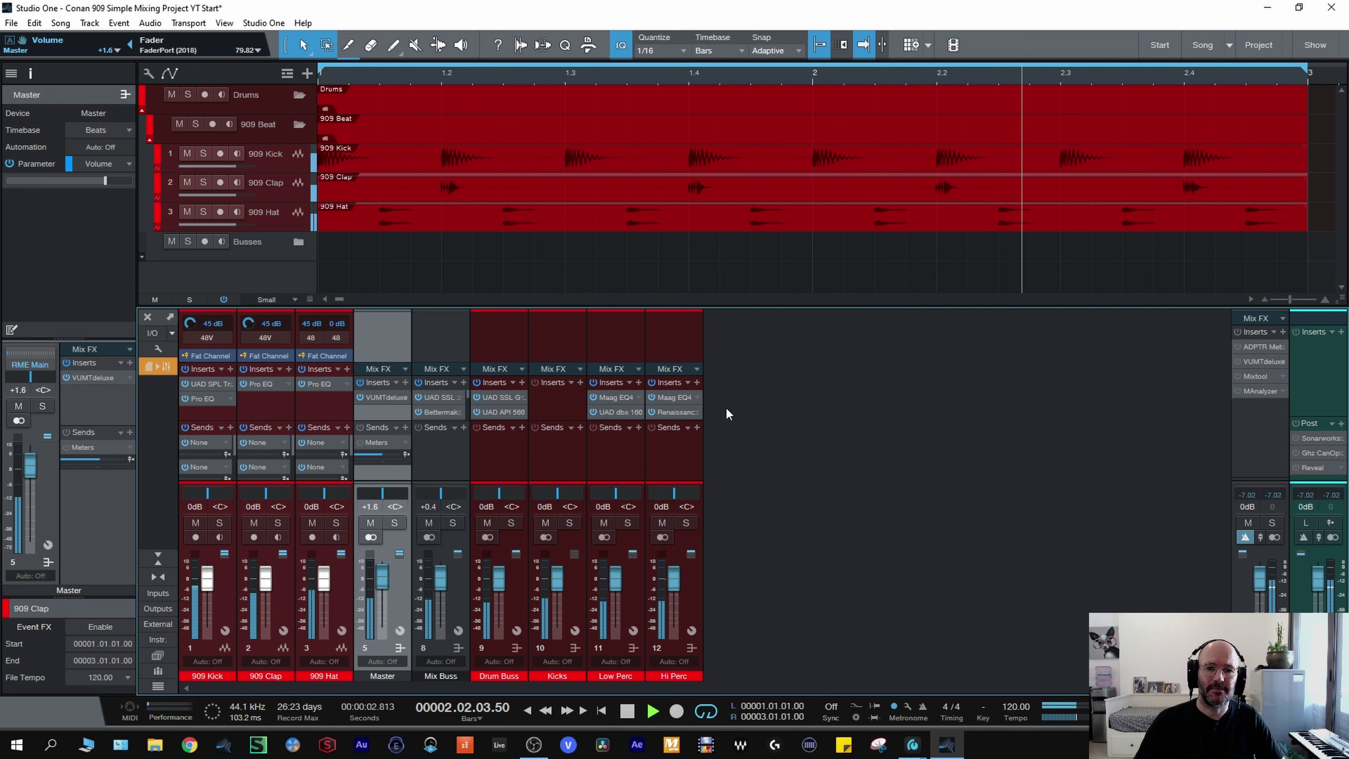
pyautogui.hotkey('shift', 'b')
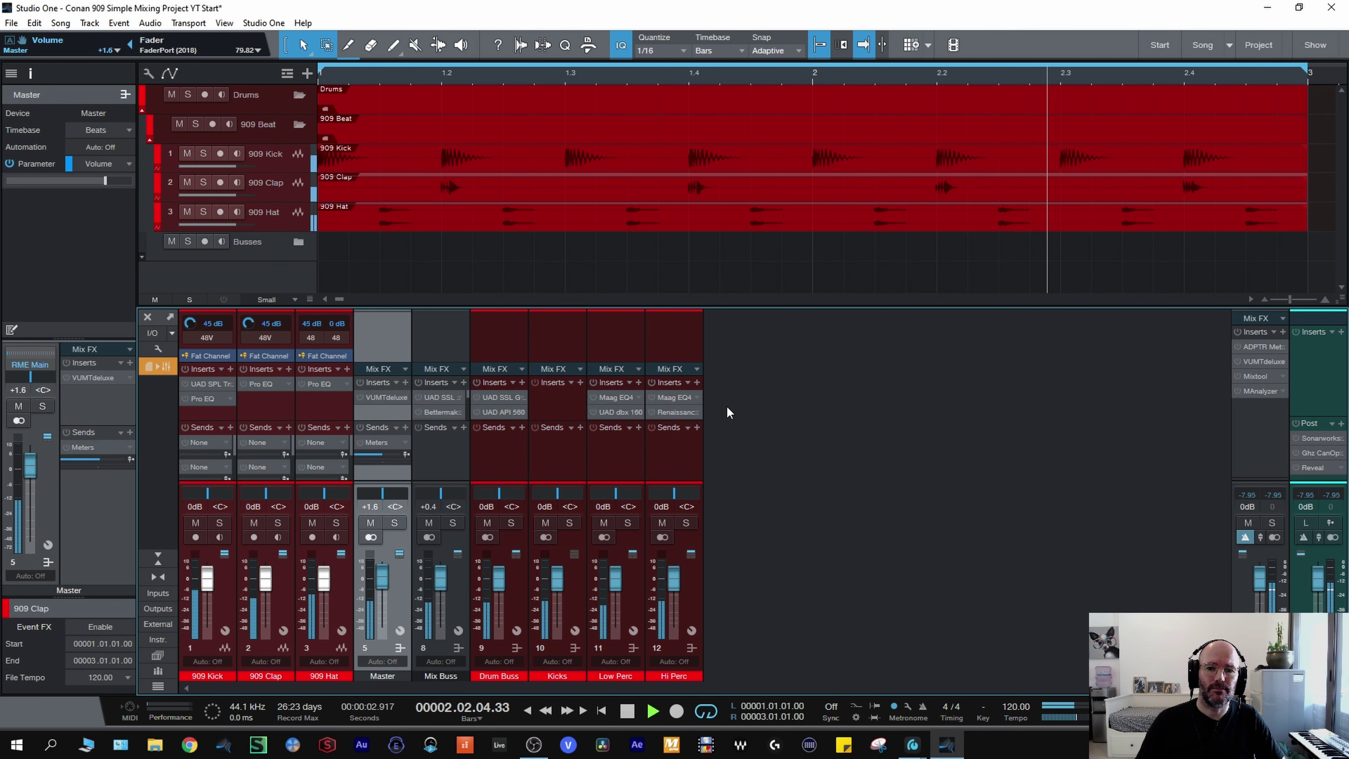
pyautogui.hotkey('shift', 'b')
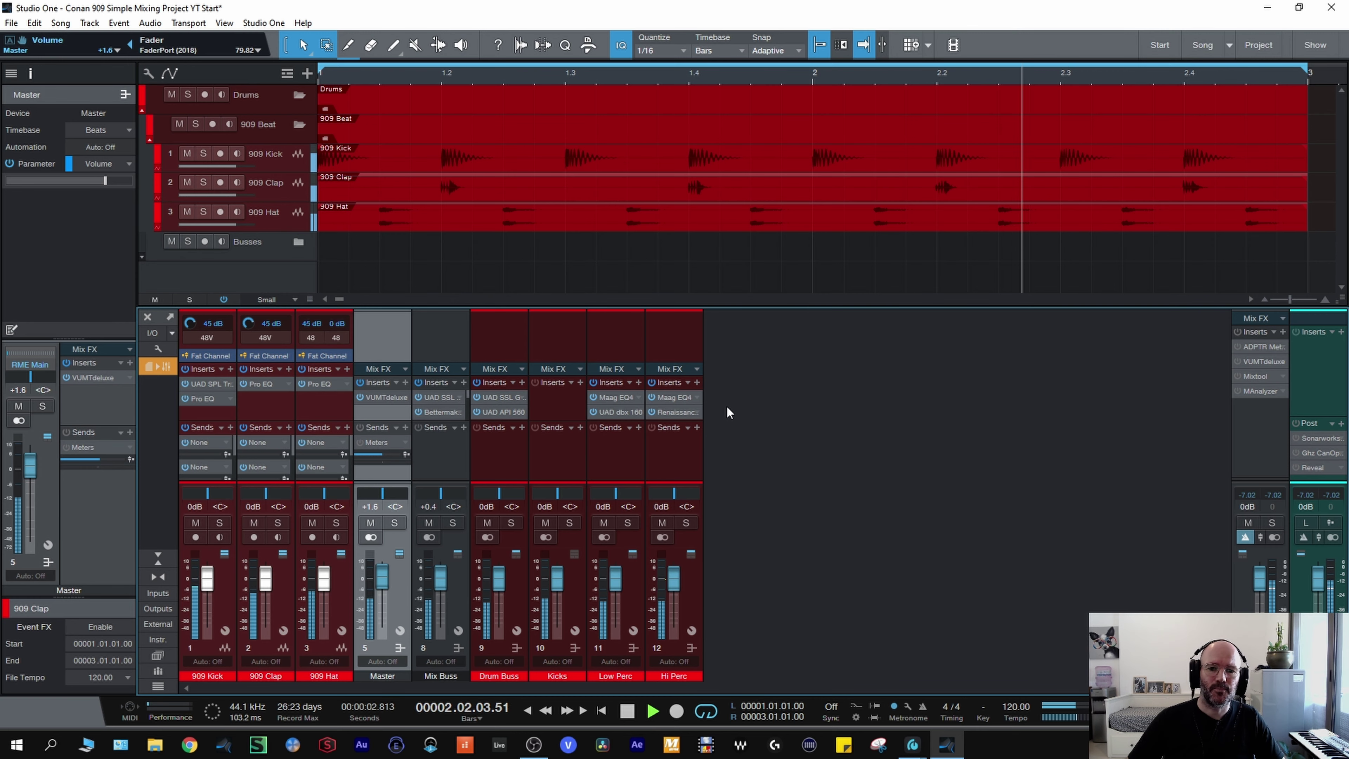
pyautogui.press('space')
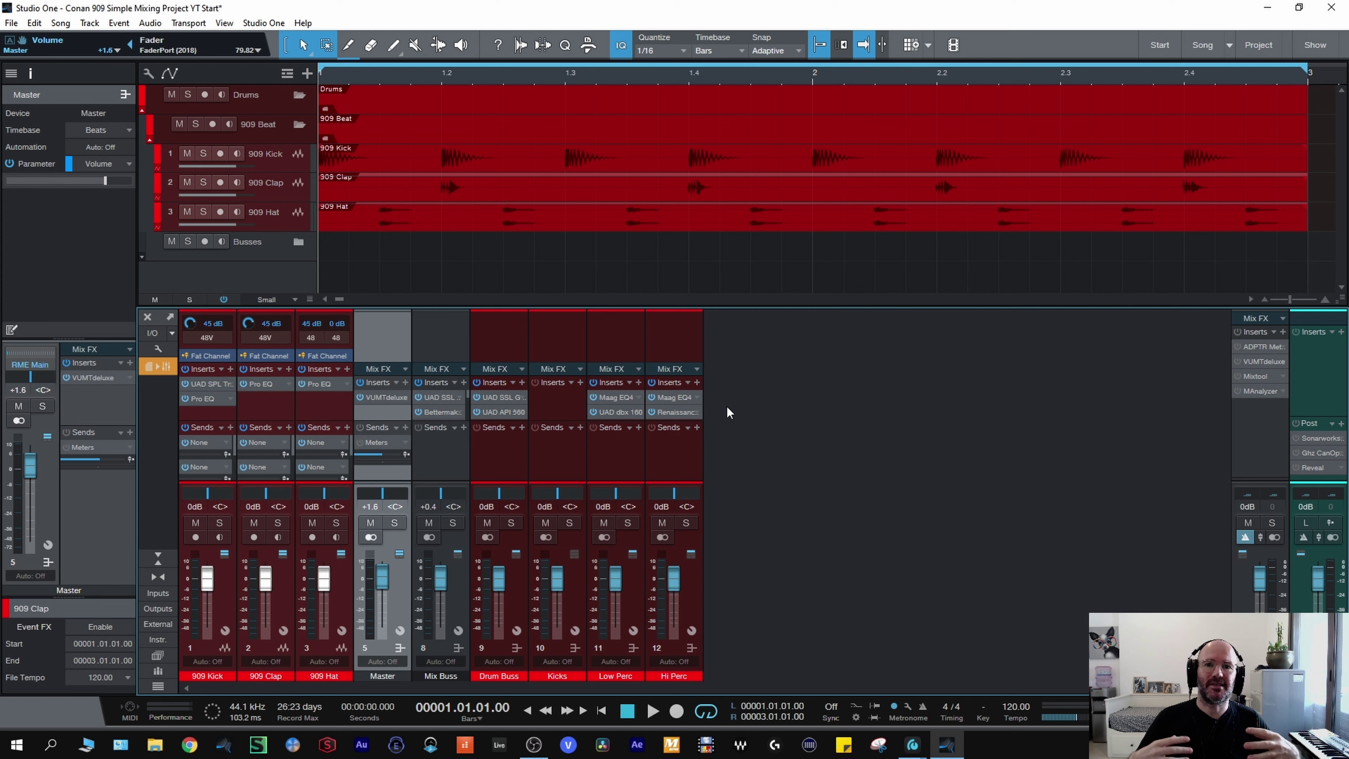
pyautogui.press('space')
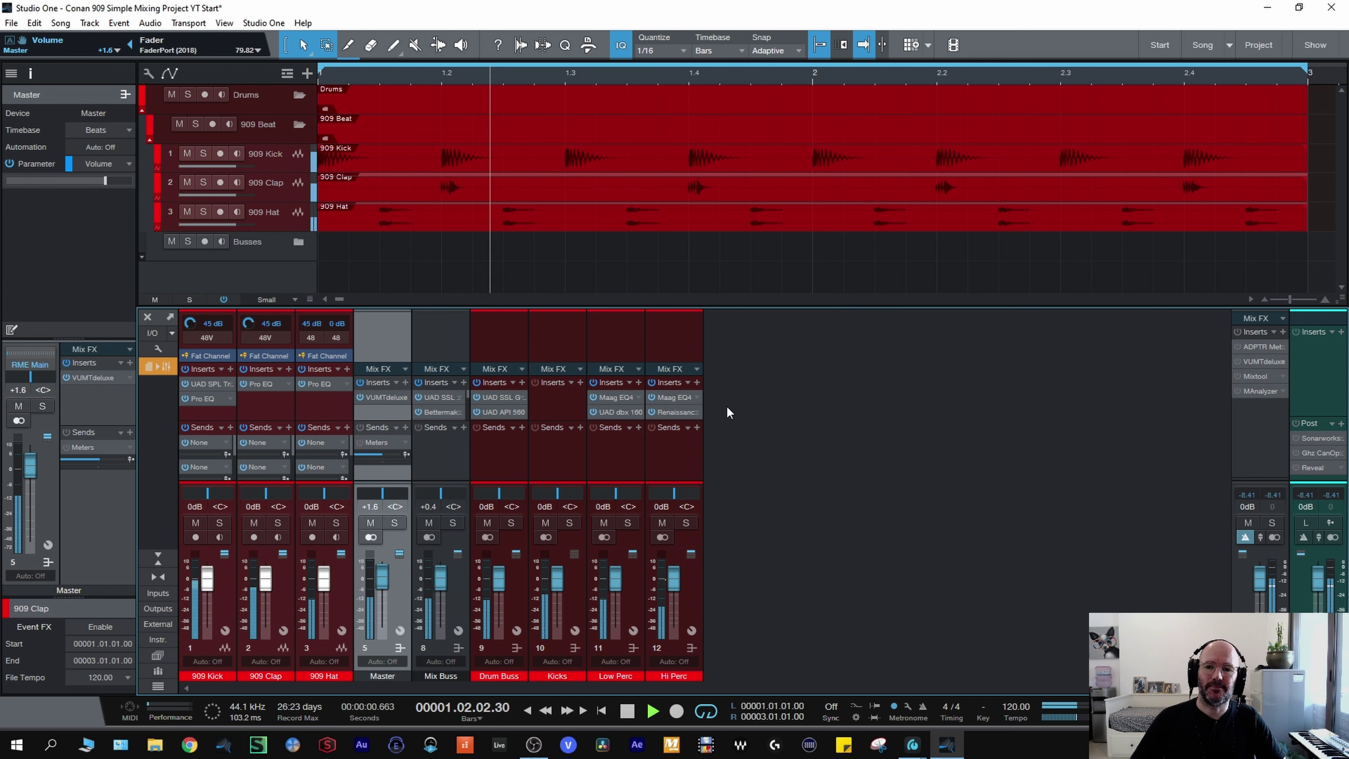